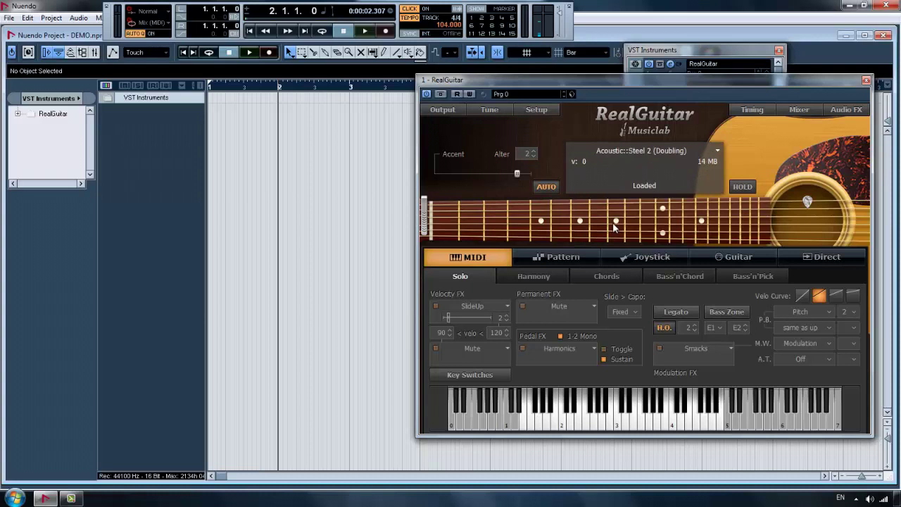
Add one MIDI track to the project.
{"action": "right_click", "coordinate": [148, 134]}
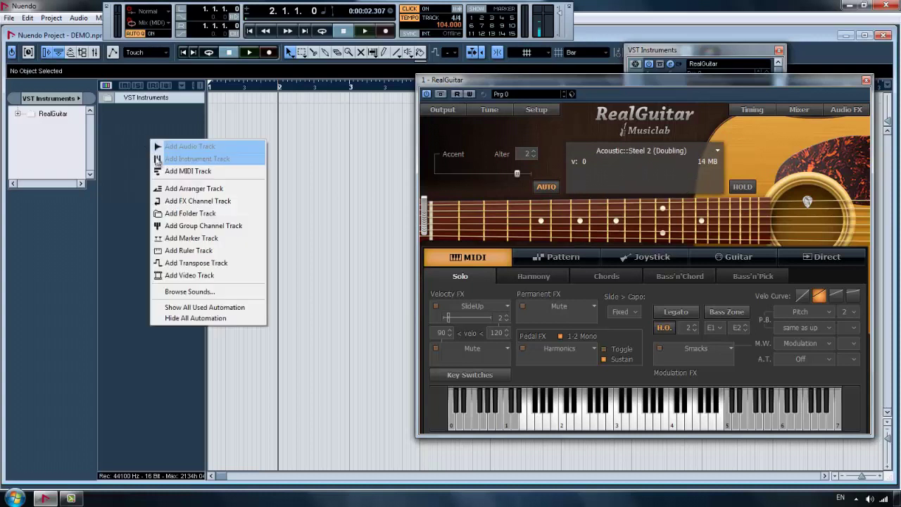
{"action": "left_click", "coordinate": [185, 169]}
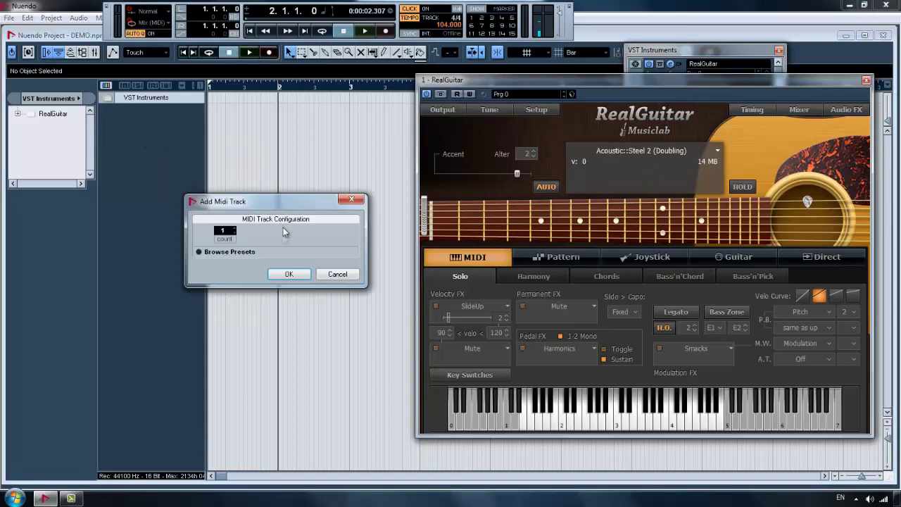
{"action": "left_click", "coordinate": [289, 274]}
Route the new MIDI track's output to 1 - RealGuitar.
{"action": "left_click", "coordinate": [64, 195]}
{"action": "left_click", "coordinate": [45, 145]}
{"action": "left_click", "coordinate": [64, 194]}
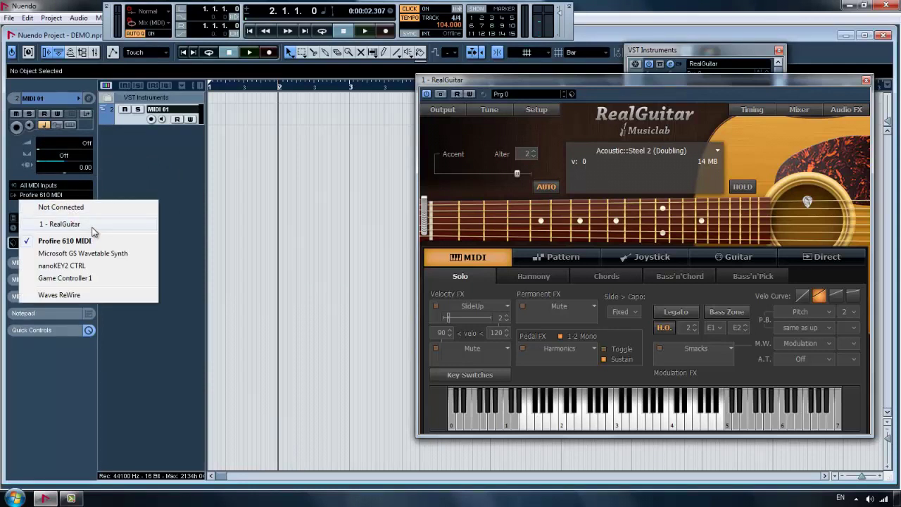
{"action": "left_click", "coordinate": [60, 224]}
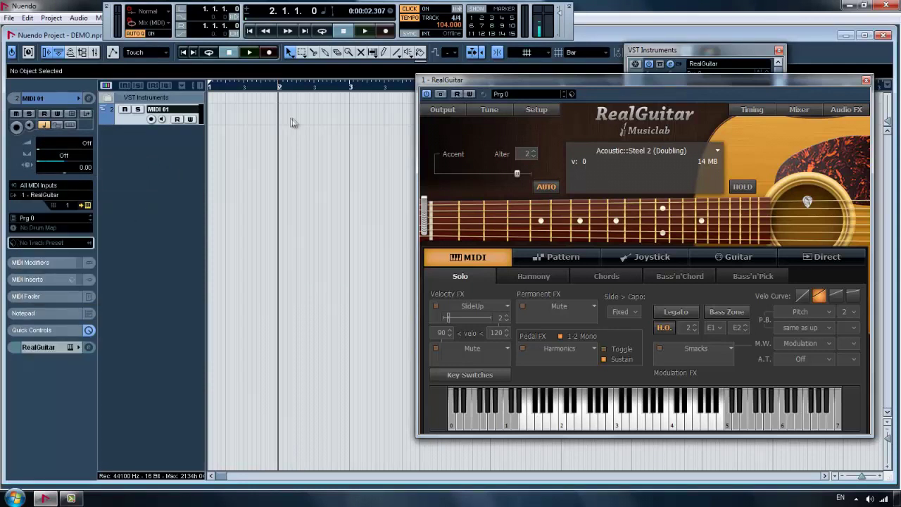
Draw a one-bar part at bar 2 on the MIDI 01 track and open it in the Key Editor.
{"action": "right_click", "coordinate": [296, 154]}
{"action": "left_click", "coordinate": [324, 255]}
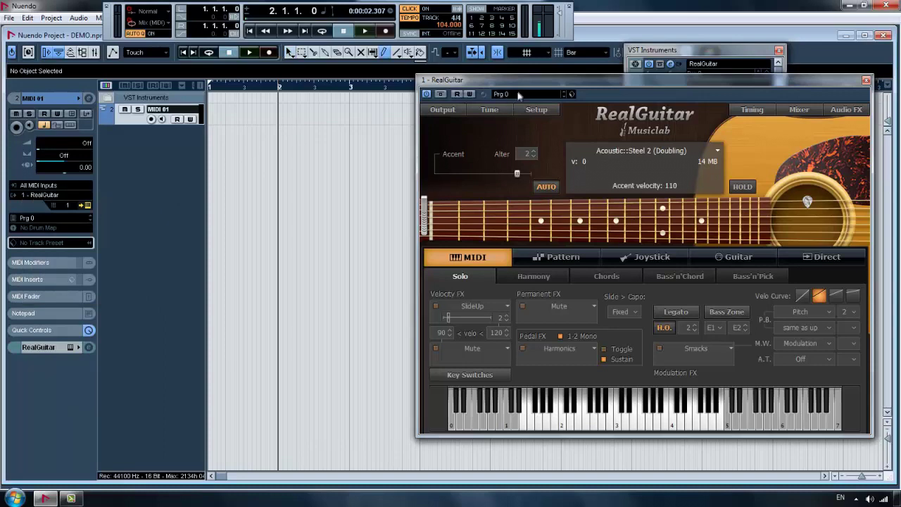
{"action": "left_click_drag", "start_coordinate": [521, 83], "coordinate": [524, 115]}
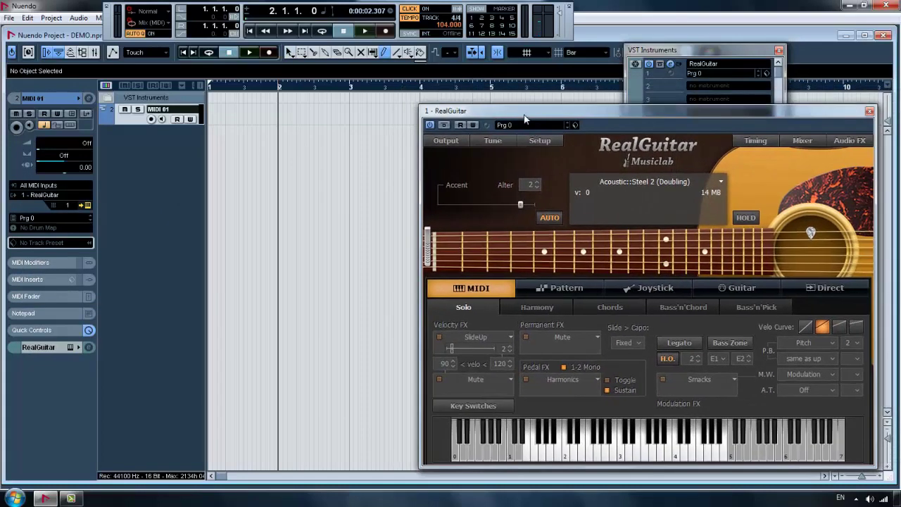
{"action": "left_click", "coordinate": [713, 257]}
{"action": "left_click", "coordinate": [695, 260]}
{"action": "left_click", "coordinate": [297, 119]}
{"action": "right_click", "coordinate": [321, 125]}
{"action": "left_click", "coordinate": [360, 134]}
{"action": "double_click", "coordinate": [303, 116]}
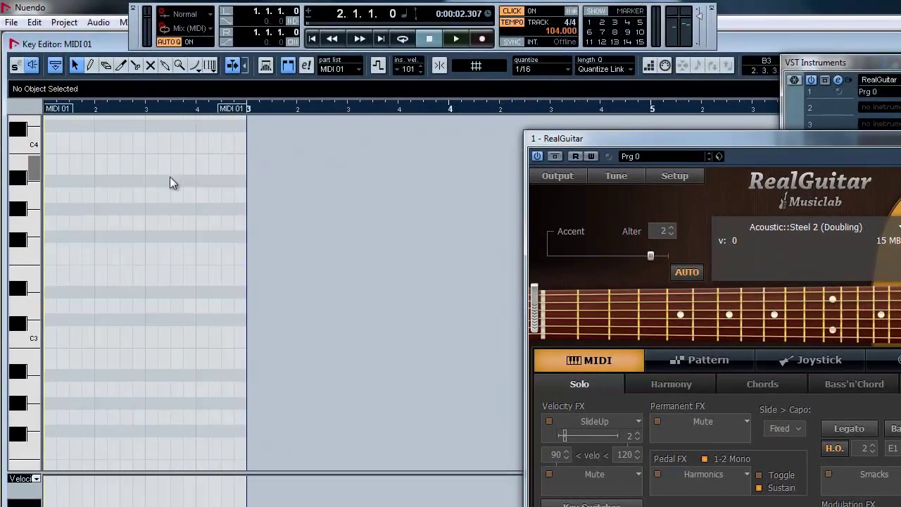
Choose the Draw tool in the Key Editor and extend the part's end to bar 5.
{"action": "right_click", "coordinate": [170, 180]}
{"action": "left_click", "coordinate": [294, 200]}
{"action": "mouse_move", "coordinate": [242, 109]}
{"action": "left_mouse_down"}
{"action": "mouse_move", "coordinate": [670, 112]}
{"action": "mouse_move", "coordinate": [653, 109]}
{"action": "left_mouse_up"}
Enable snap with 1/1 quantize and draw a whole-bar chord of C3, E3 and G3 at bar 2.
{"action": "left_click", "coordinate": [441, 66]}
{"action": "left_click", "coordinate": [557, 71]}
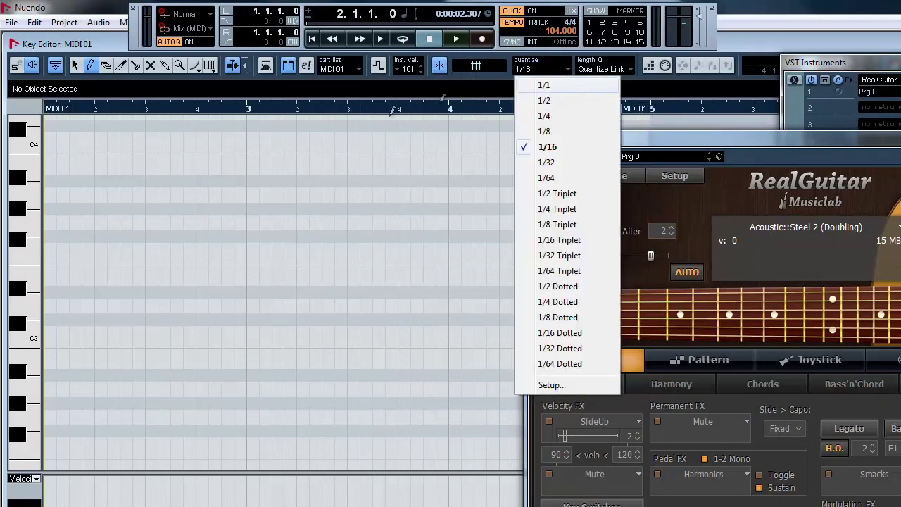
{"action": "left_click", "coordinate": [535, 87]}
{"action": "left_click", "coordinate": [62, 333]}
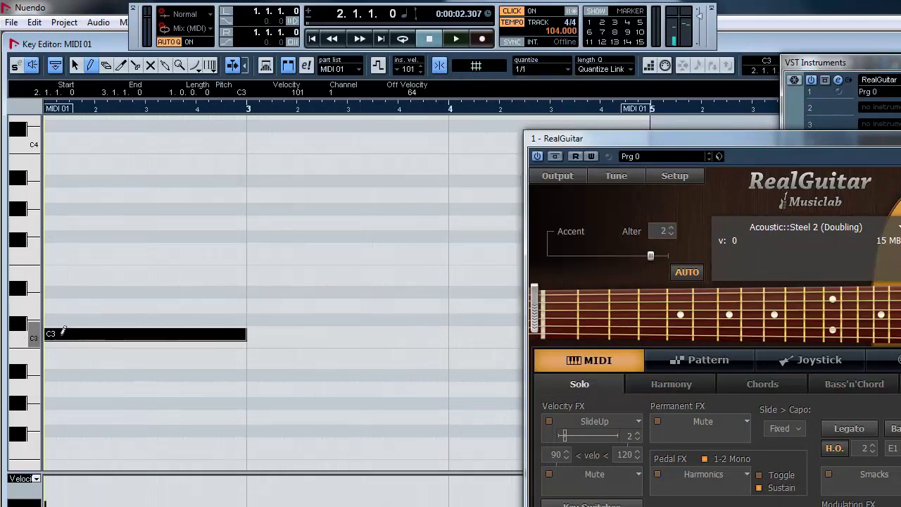
{"action": "left_click", "coordinate": [62, 278]}
{"action": "left_click", "coordinate": [62, 223]}
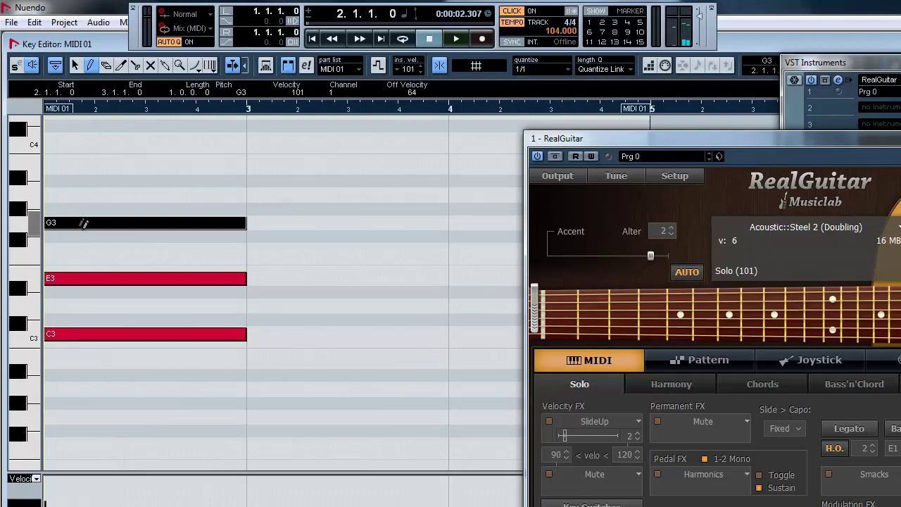
Draw a whole-bar chord of D3, G3 and B3 at bar 3.
{"action": "left_click", "coordinate": [261, 320]}
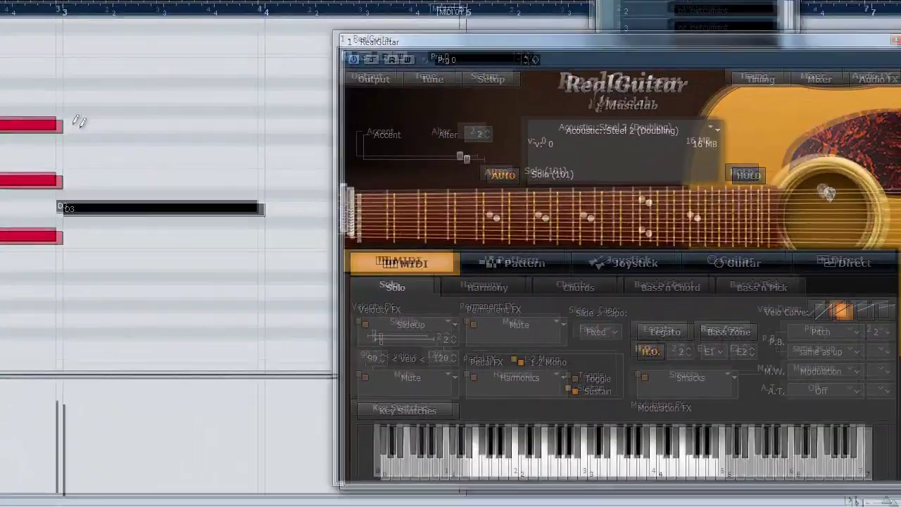
{"action": "left_click", "coordinate": [76, 125]}
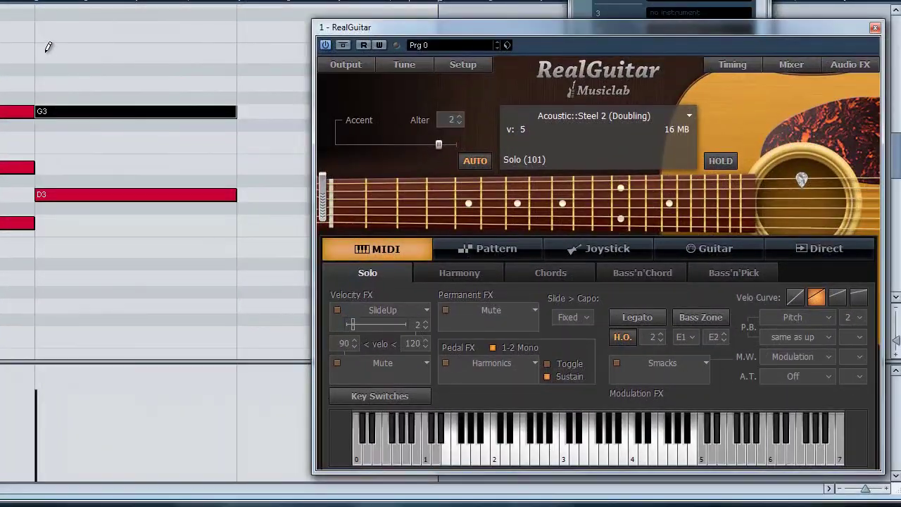
{"action": "left_click", "coordinate": [77, 69]}
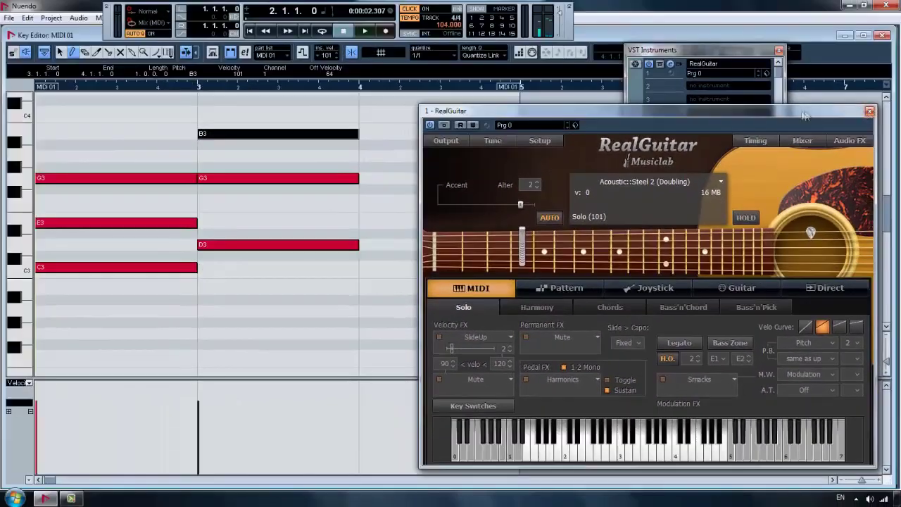
Move the RealGuitar window aside and draw a whole-bar chord of C3, E3 and A3 at bar 4.
{"action": "left_click_drag", "start_coordinate": [806, 114], "coordinate": [882, 109]}
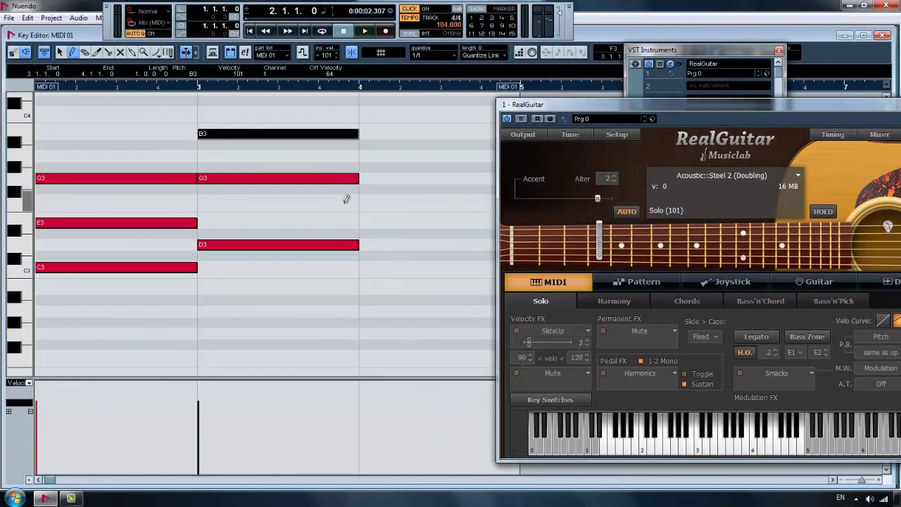
{"action": "left_click", "coordinate": [869, 481]}
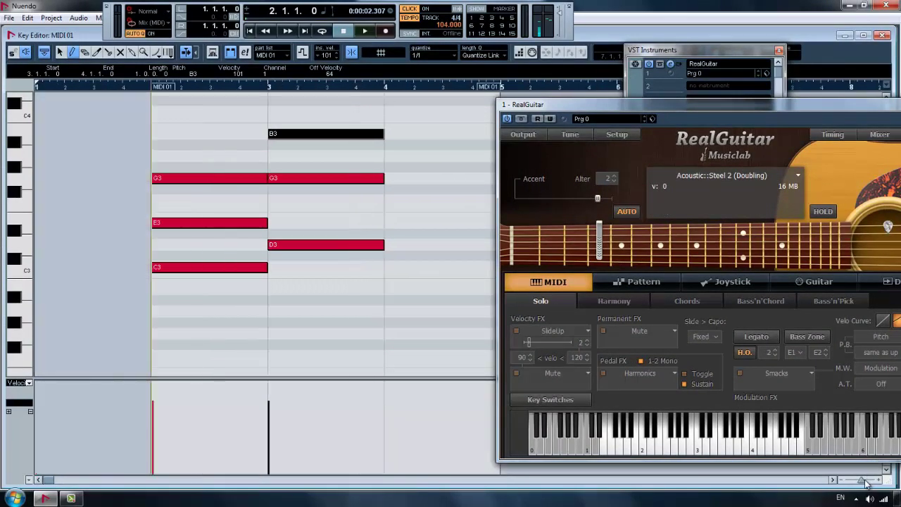
{"action": "left_click", "coordinate": [832, 482]}
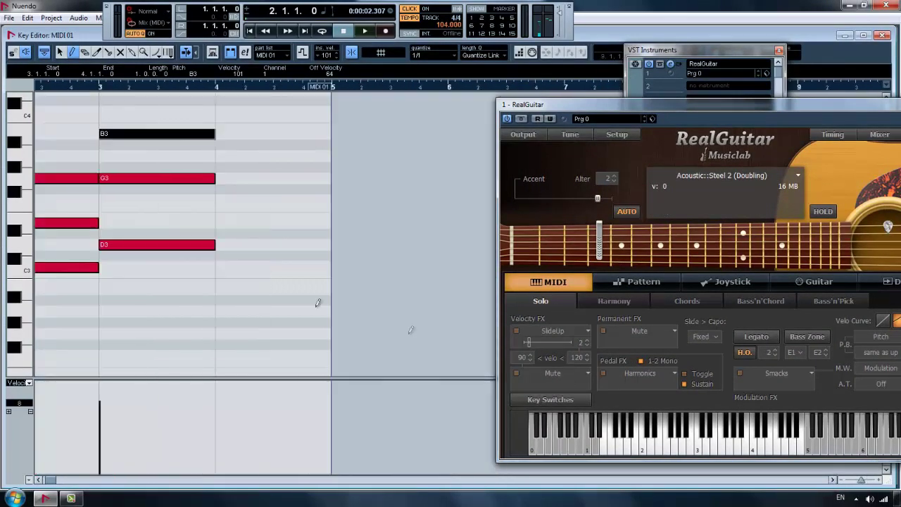
{"action": "left_click", "coordinate": [227, 266]}
{"action": "left_click", "coordinate": [227, 223]}
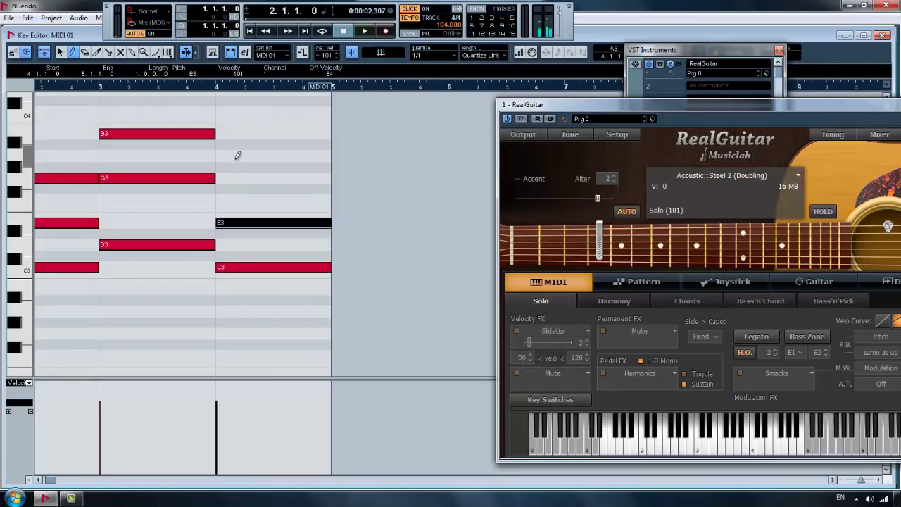
{"action": "left_click", "coordinate": [236, 155]}
Extend the part to bar 7 and draw a half-bar chord of C3, F3 and A3 at bar 5 with 1/2 quantize.
{"action": "left_click_drag", "start_coordinate": [328, 93], "coordinate": [561, 101]}
{"action": "left_click", "coordinate": [438, 59]}
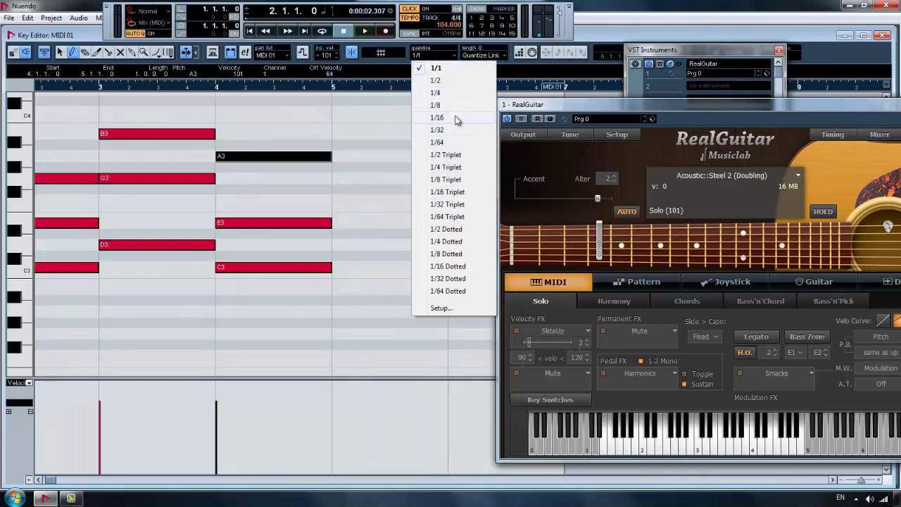
{"action": "left_click", "coordinate": [437, 80]}
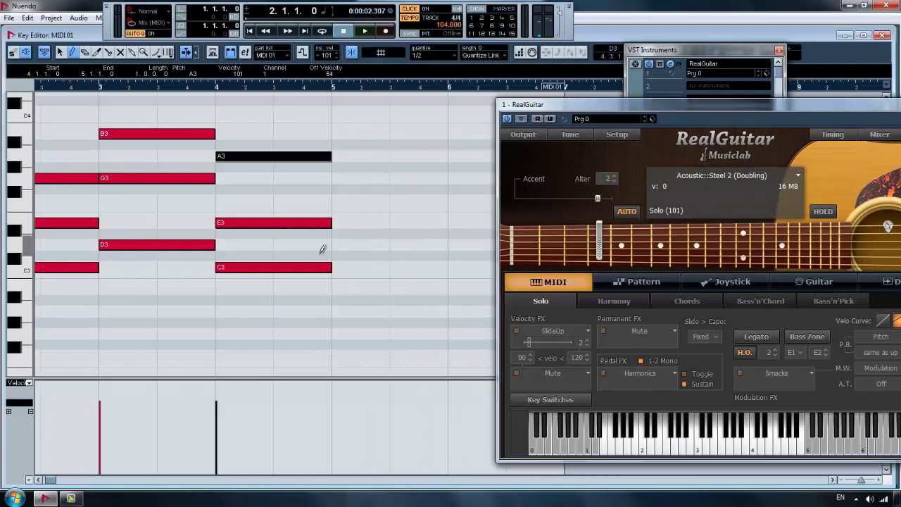
{"action": "left_click", "coordinate": [336, 268]}
{"action": "left_click", "coordinate": [350, 201]}
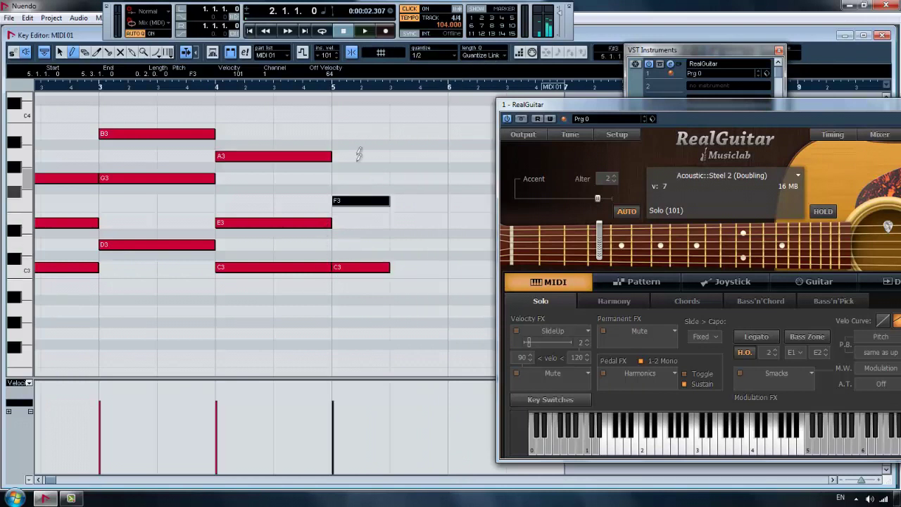
{"action": "left_click", "coordinate": [349, 156]}
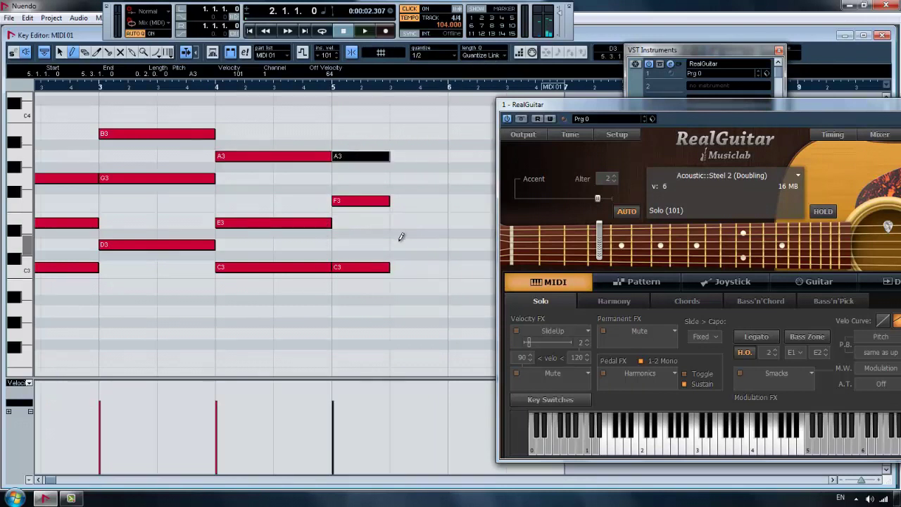
Draw a half-bar chord of D3, G3 and B3 on beat 3 of bar 5 and trim the part's end to bar 6.
{"action": "left_click", "coordinate": [397, 241]}
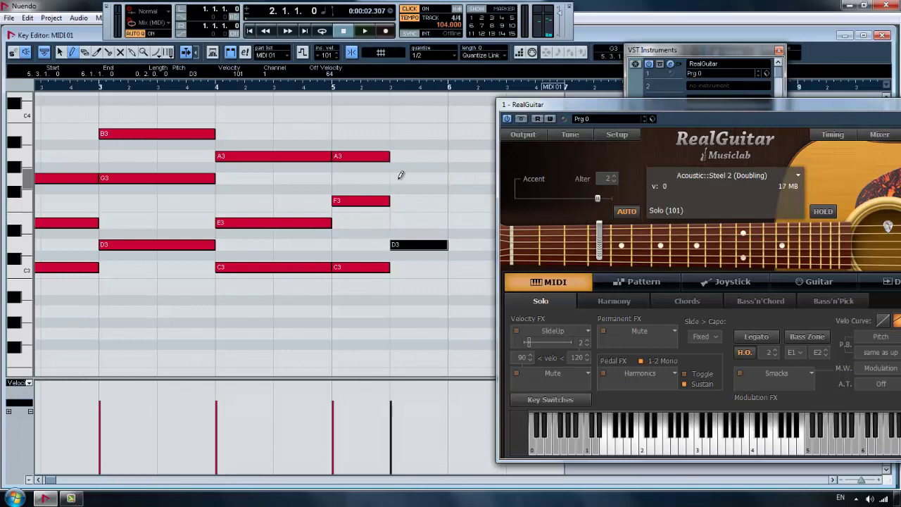
{"action": "left_click", "coordinate": [400, 177]}
{"action": "left_click", "coordinate": [402, 134]}
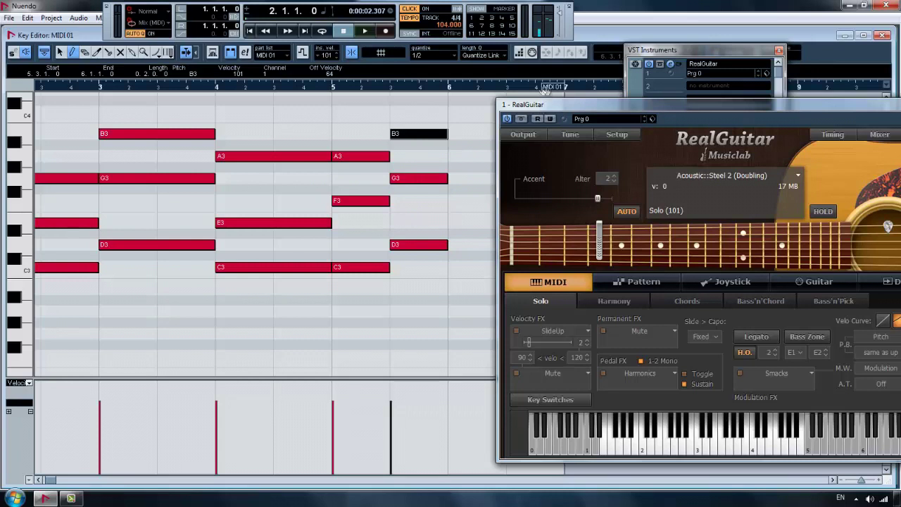
{"action": "left_click_drag", "start_coordinate": [468, 92], "coordinate": [448, 92]}
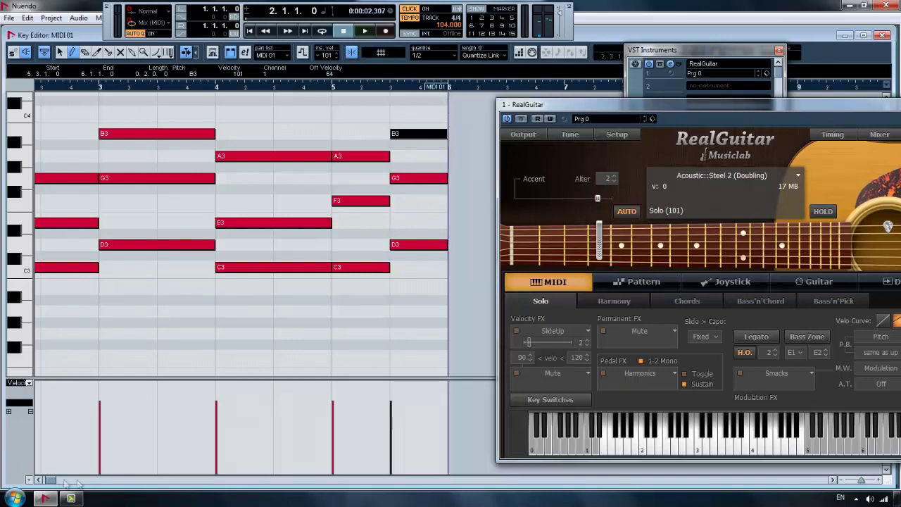
Play the chord progression from bar 2 to hear it.
{"action": "left_click", "coordinate": [40, 481]}
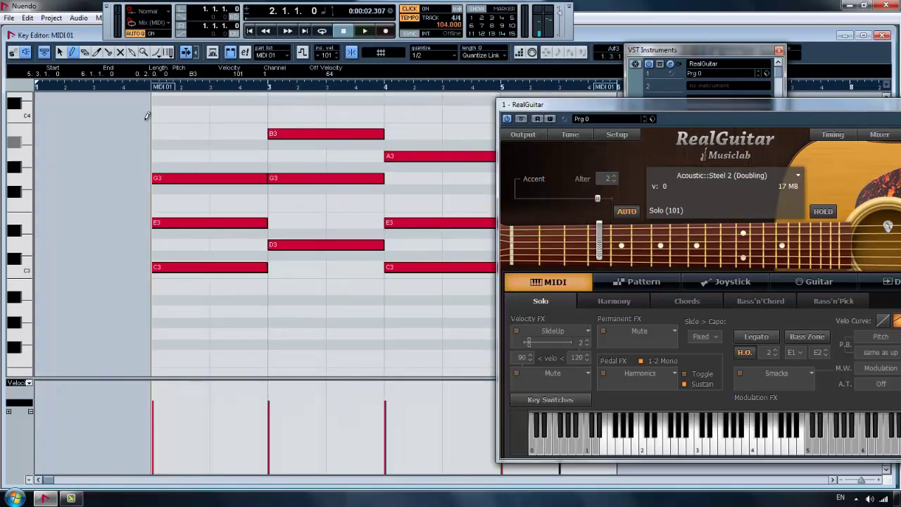
{"action": "left_click", "coordinate": [148, 88]}
{"action": "key", "text": "space"}
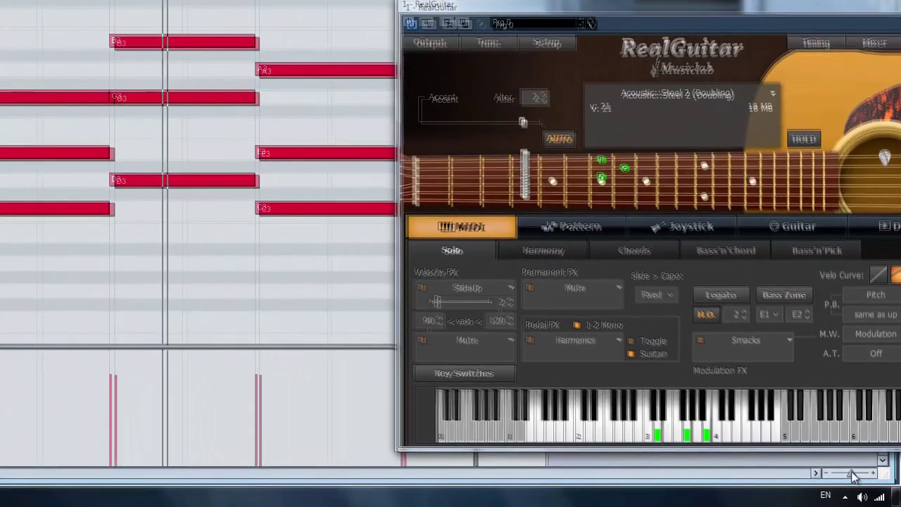
{"action": "left_click_drag", "start_coordinate": [854, 476], "coordinate": [849, 474]}
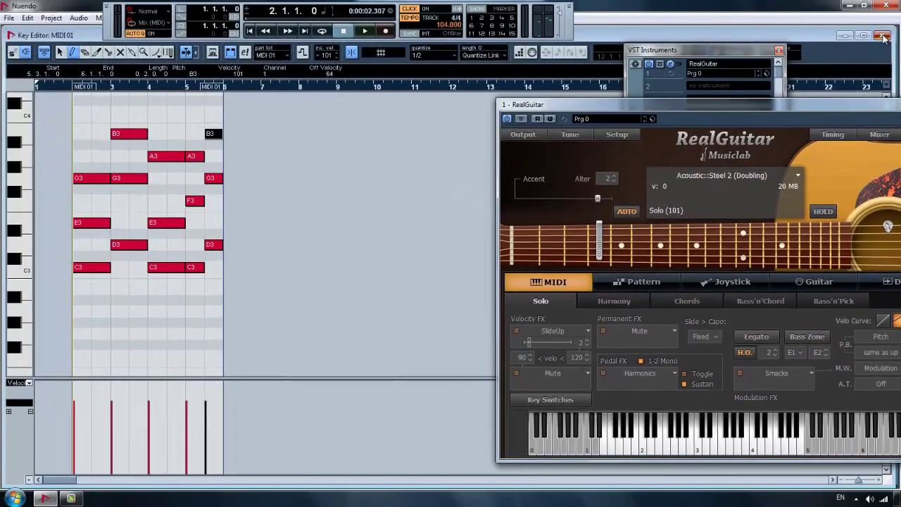
Close the Key Editor and move the RealGuitar window fully back on screen beside the part.
{"action": "left_click", "coordinate": [884, 36]}
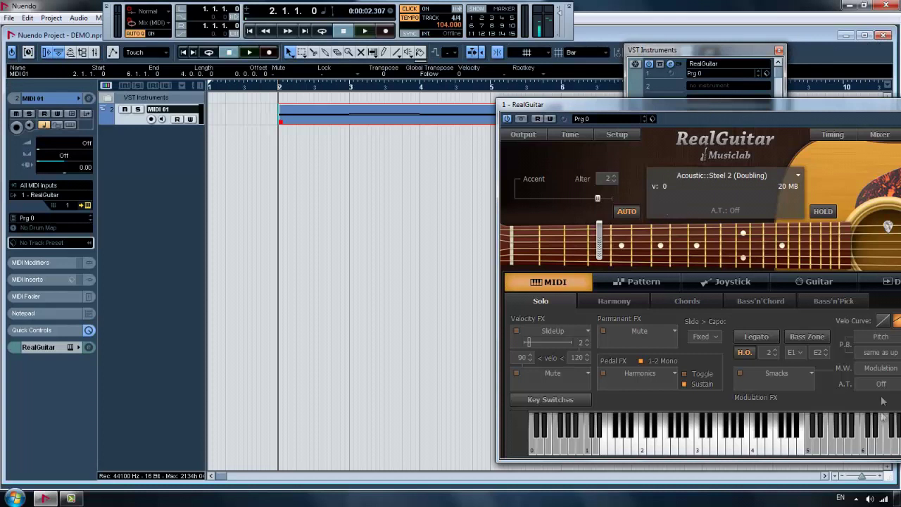
{"action": "left_click_drag", "start_coordinate": [865, 477], "coordinate": [859, 477]}
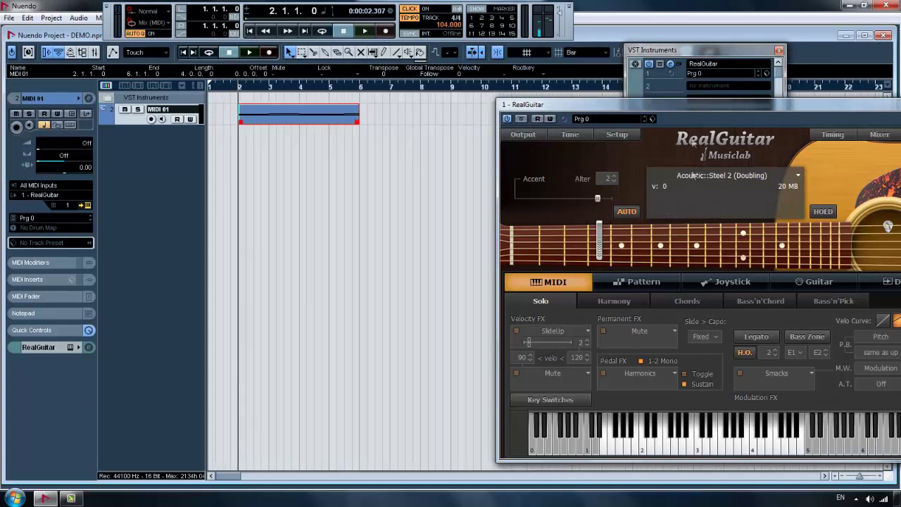
{"action": "left_click_drag", "start_coordinate": [698, 107], "coordinate": [626, 83]}
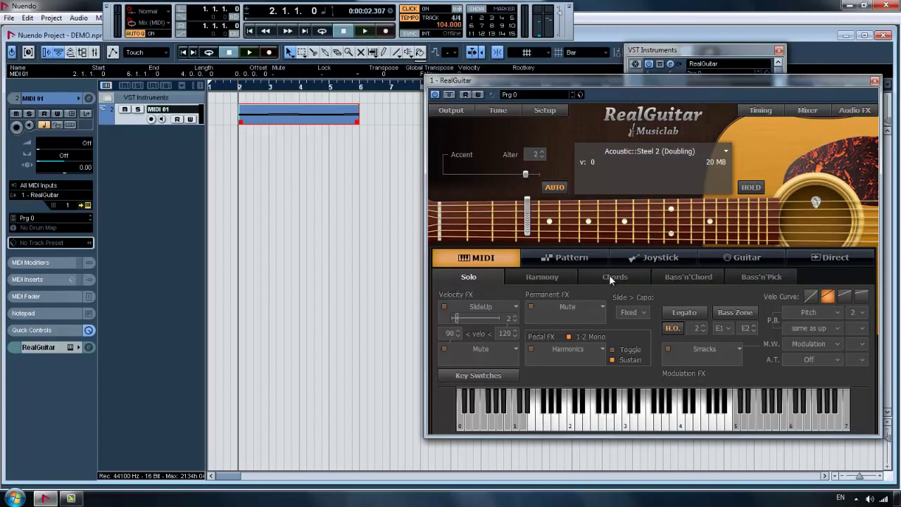
Switch RealGuitar to Chords in Pattern mode and briefly play the part to test it.
{"action": "left_click", "coordinate": [576, 258]}
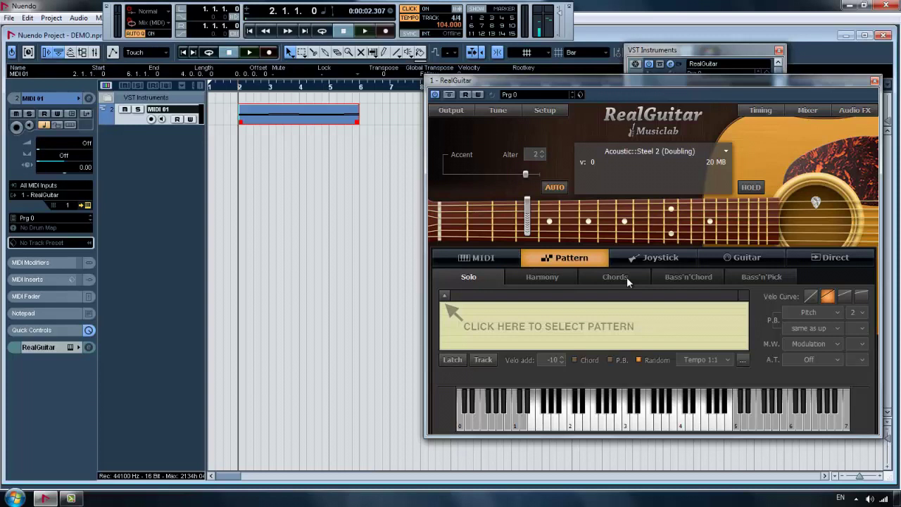
{"action": "left_click", "coordinate": [617, 279]}
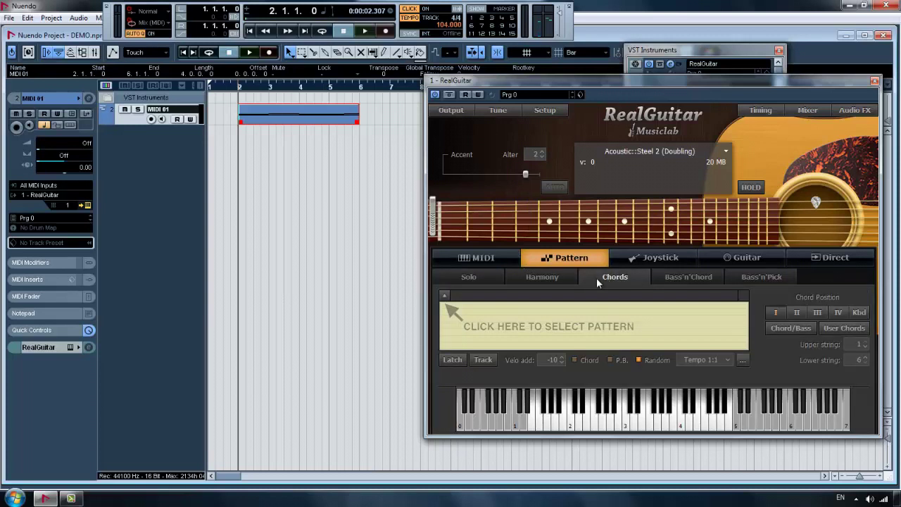
{"action": "key", "text": "space"}
{"action": "key", "text": "space"}
{"action": "key", "text": "space"}
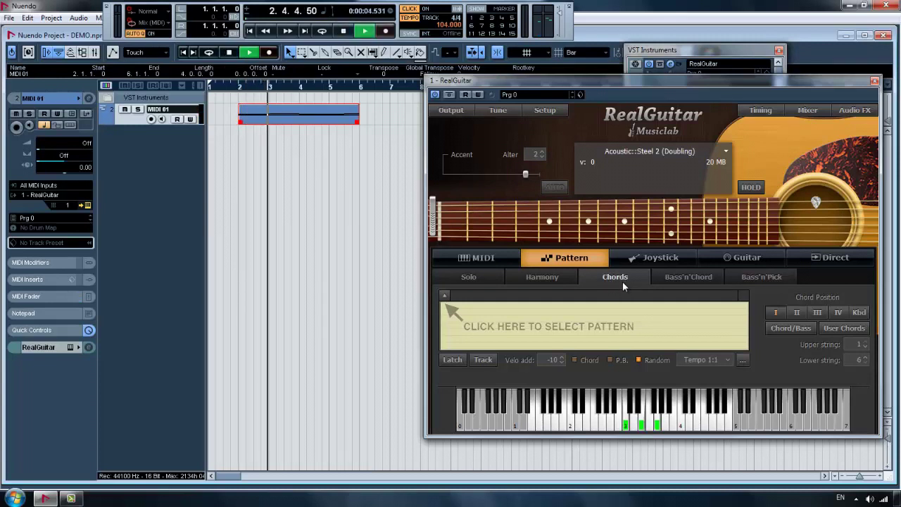
{"action": "key", "text": "space"}
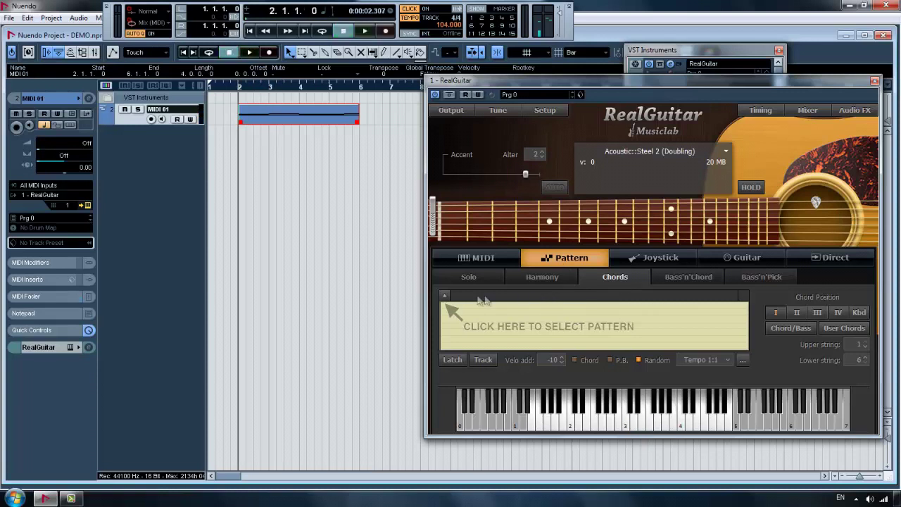
Load the S01_LightRock pattern from the LightRock_S_8th_110-150 folder of the Rock 8-beat library.
{"action": "left_click", "coordinate": [447, 296]}
{"action": "scroll", "coordinate": [501, 268], "scroll_direction": "down", "scroll_amount": 2}
{"action": "scroll", "coordinate": [495, 210], "scroll_direction": "down", "scroll_amount": 2}
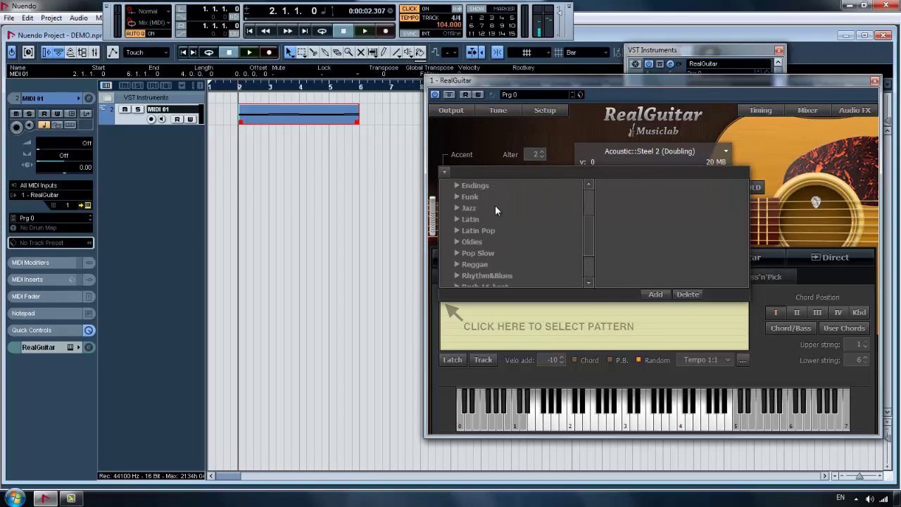
{"action": "scroll", "coordinate": [495, 220], "scroll_direction": "down", "scroll_amount": 1}
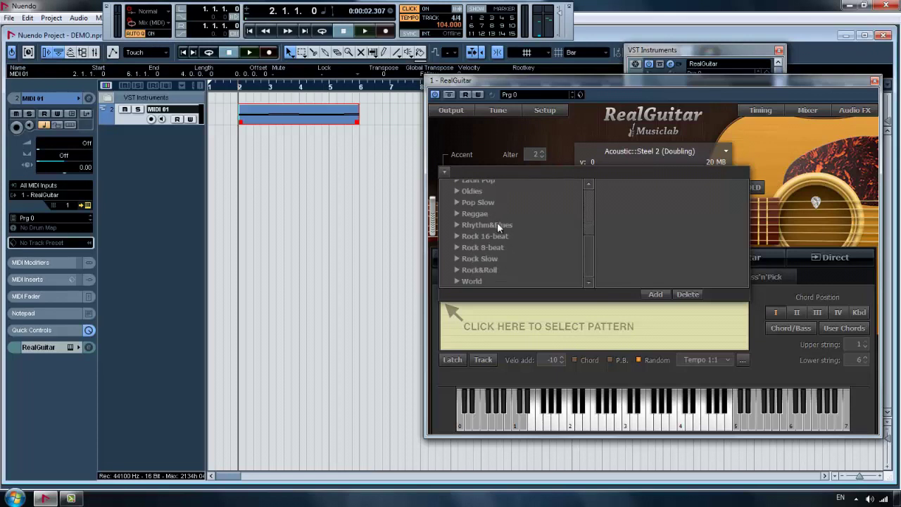
{"action": "left_click", "coordinate": [457, 246]}
{"action": "scroll", "coordinate": [514, 262], "scroll_direction": "down", "scroll_amount": 2}
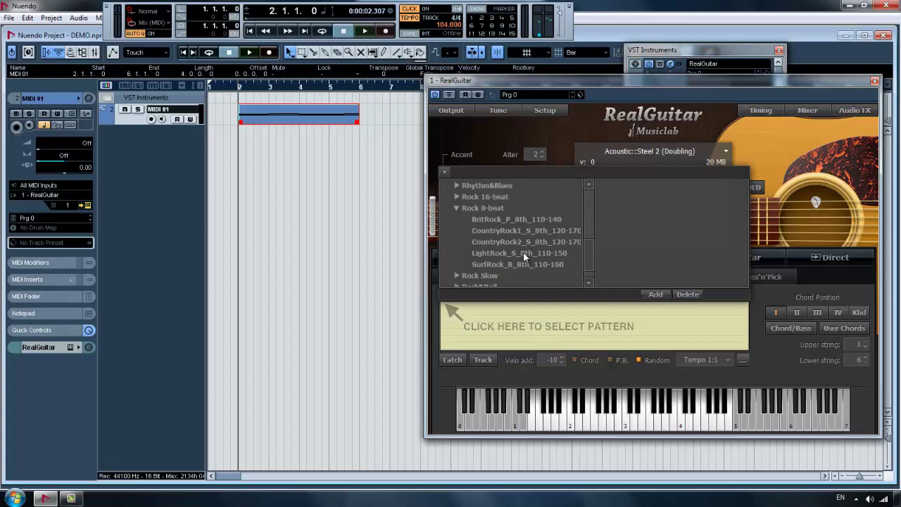
{"action": "left_click", "coordinate": [523, 252]}
{"action": "left_click", "coordinate": [626, 184]}
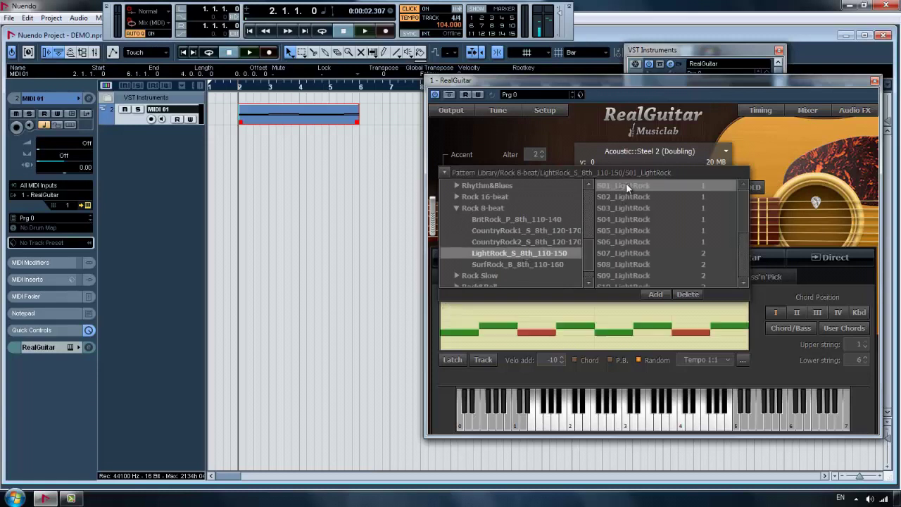
Play the progression and switch the rhythm pattern to S02_LightRock while listening.
{"action": "key", "text": "space"}
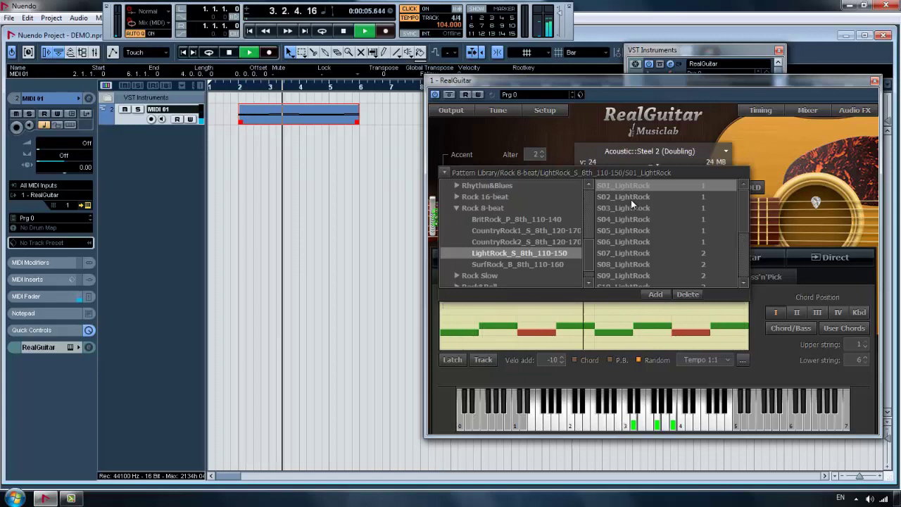
{"action": "left_click", "coordinate": [631, 199]}
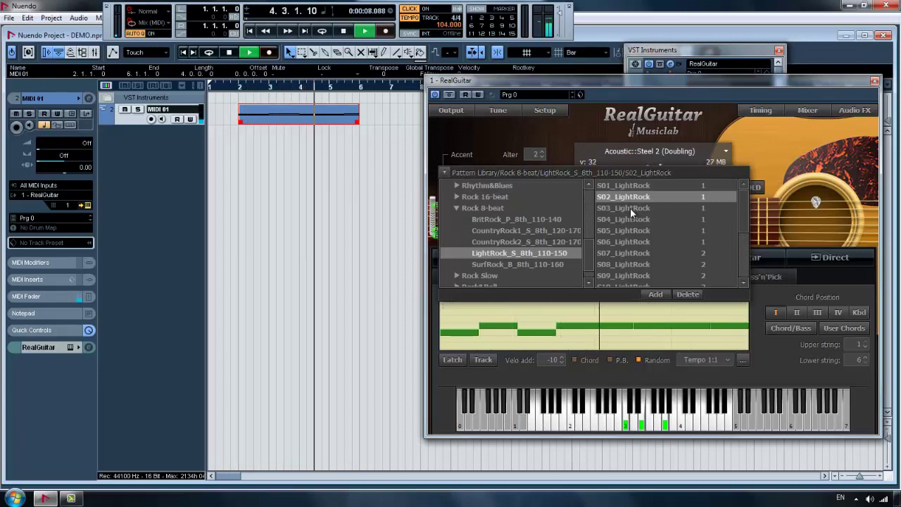
{"action": "key", "text": "space"}
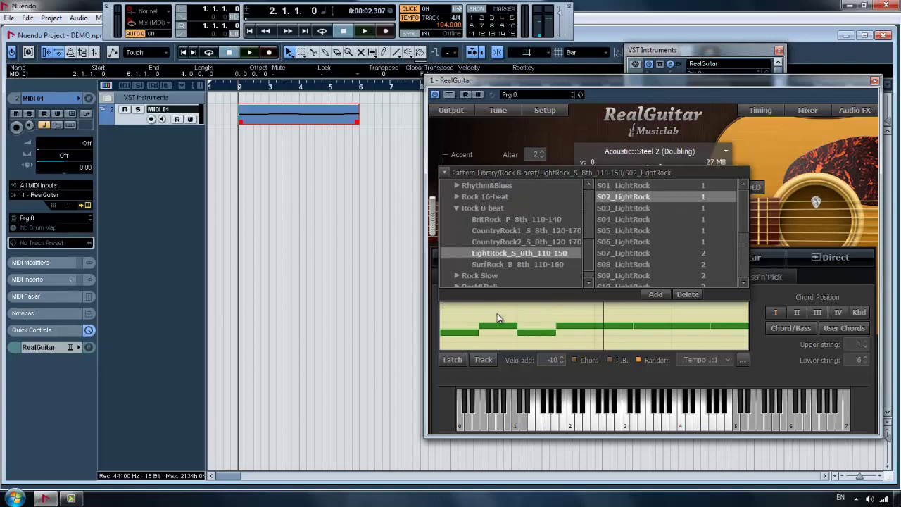
Place the S02_LightRock pattern in the project at bar 2 as MIDI and check its notes in the Key Editor.
{"action": "left_click_drag", "start_coordinate": [497, 319], "coordinate": [240, 180]}
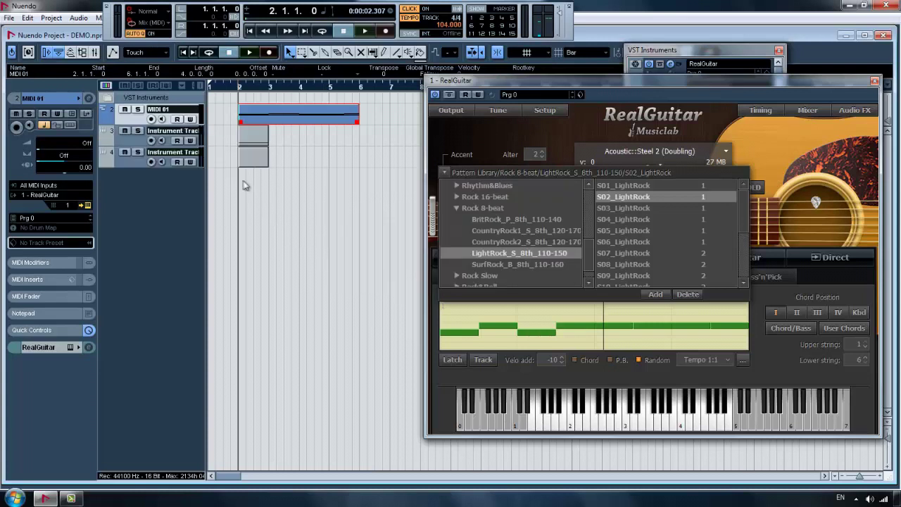
{"action": "double_click", "coordinate": [248, 146]}
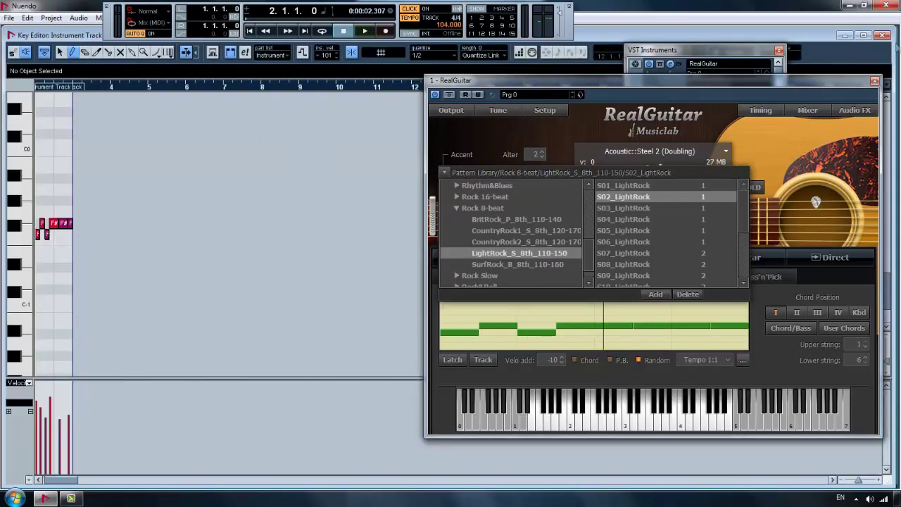
{"action": "left_click", "coordinate": [883, 35]}
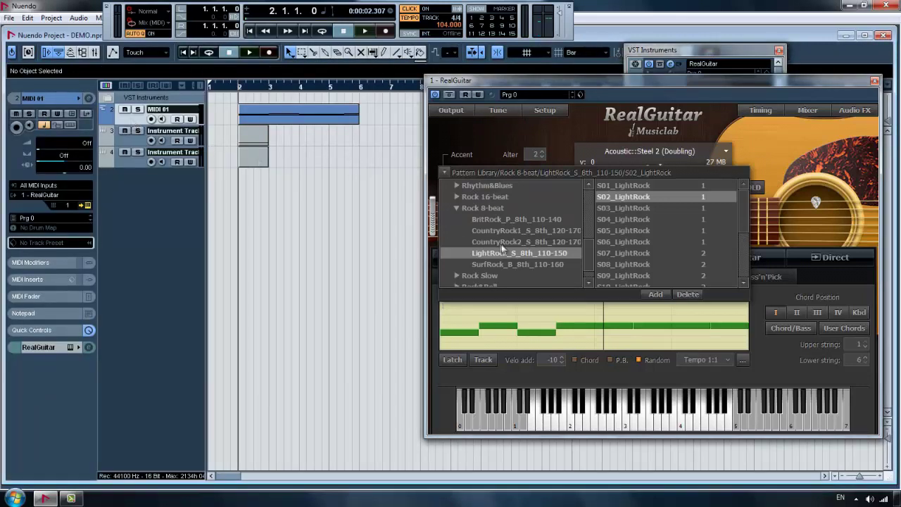
Switch RealGuitar to MIDI mode with Silent Mode on and briefly play the project to test it.
{"action": "left_click", "coordinate": [444, 172]}
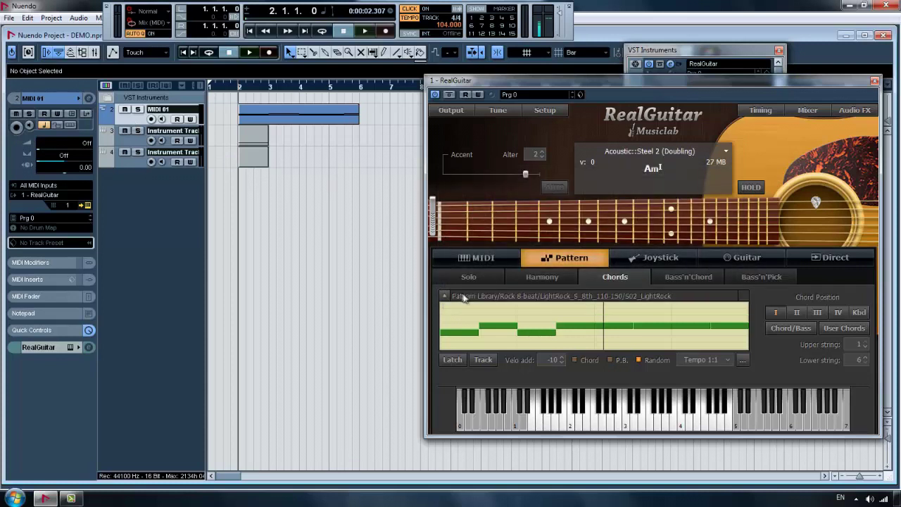
{"action": "left_click", "coordinate": [487, 260]}
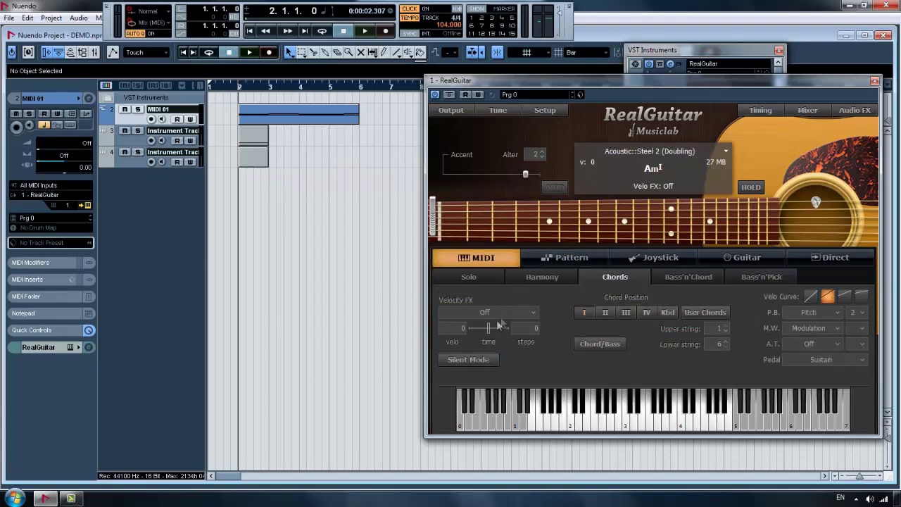
{"action": "left_click", "coordinate": [452, 361]}
{"action": "key", "text": "space"}
{"action": "key", "text": "space"}
Add one new MIDI track below the MIDI 01 track.
{"action": "right_click", "coordinate": [132, 122]}
{"action": "mouse_move", "coordinate": [236, 131]}
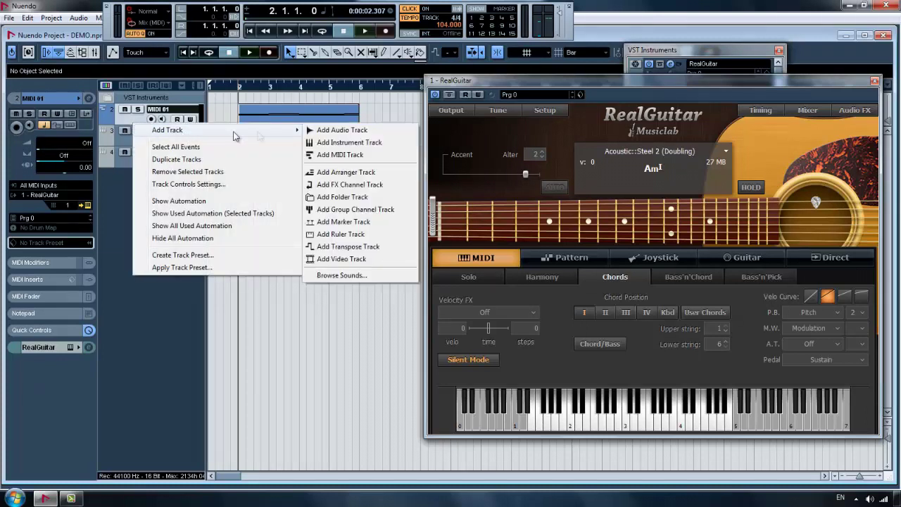
{"action": "left_click", "coordinate": [345, 158]}
{"action": "left_click", "coordinate": [298, 275]}
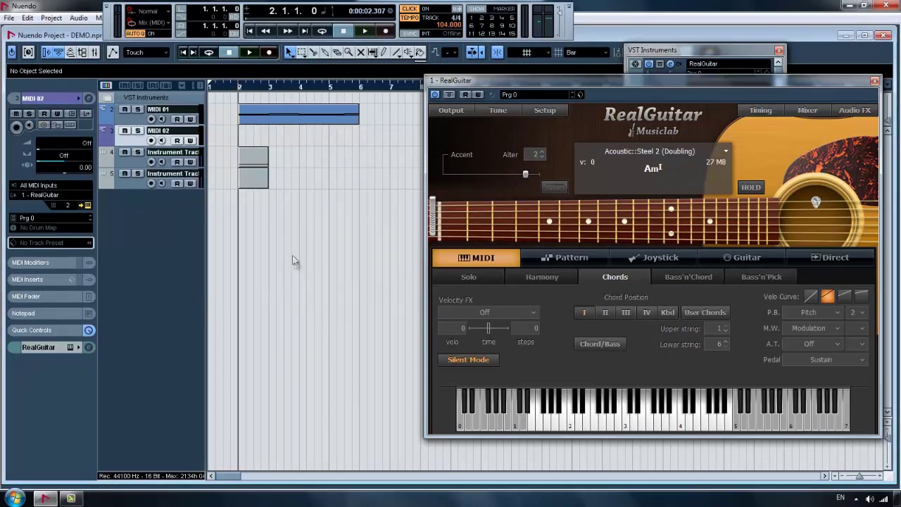
Move the imported pattern part from the upper instrument track onto MIDI 02, starting at bar 2.
{"action": "left_click", "coordinate": [247, 163]}
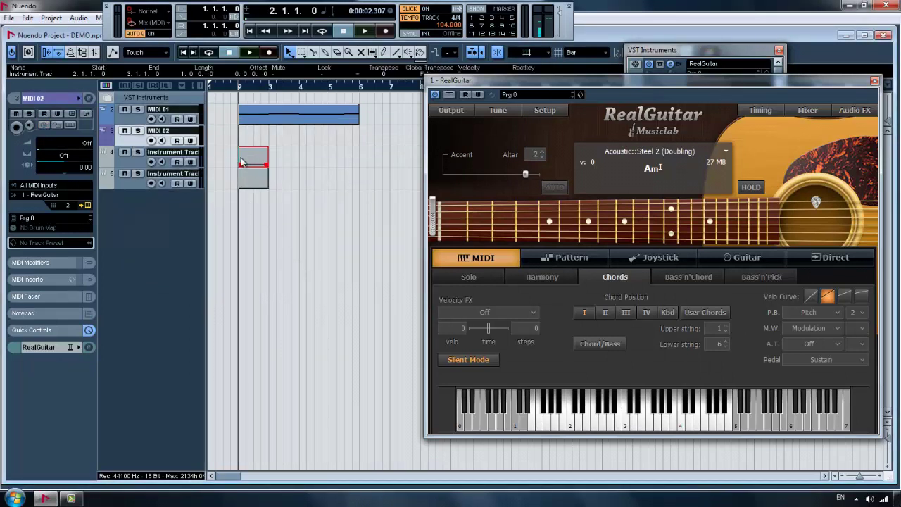
{"action": "left_click_drag", "start_coordinate": [243, 161], "coordinate": [249, 144]}
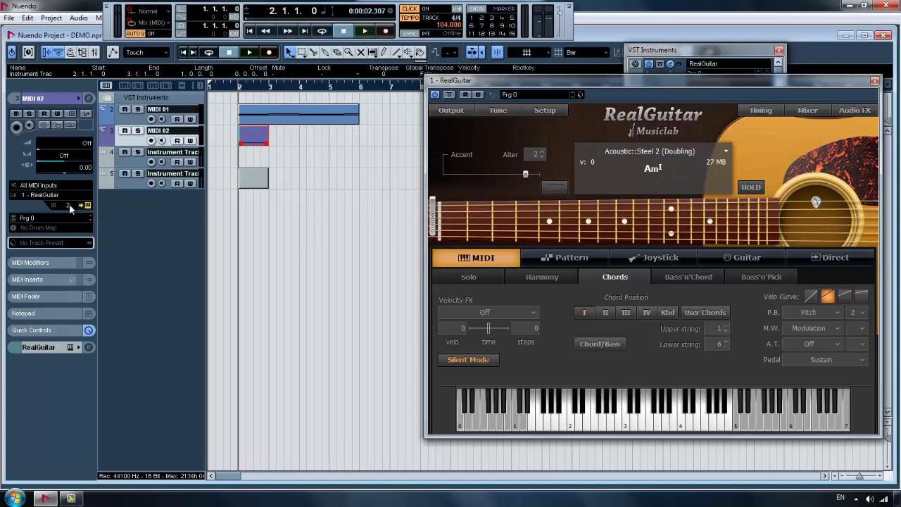
{"action": "left_click", "coordinate": [299, 193]}
Remove both instrument tracks that were created with the imported pattern.
{"action": "left_click", "coordinate": [136, 163]}
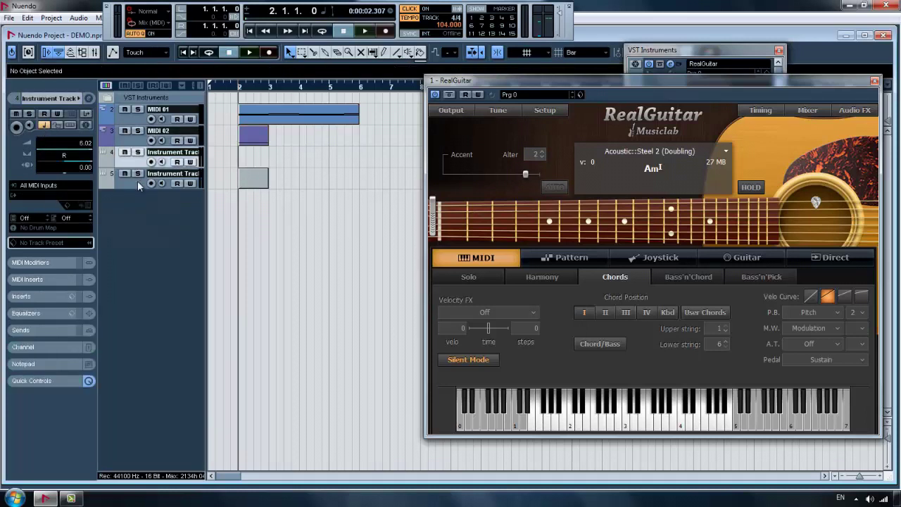
{"action": "left_click", "coordinate": [137, 183]}
{"action": "right_click", "coordinate": [136, 186]}
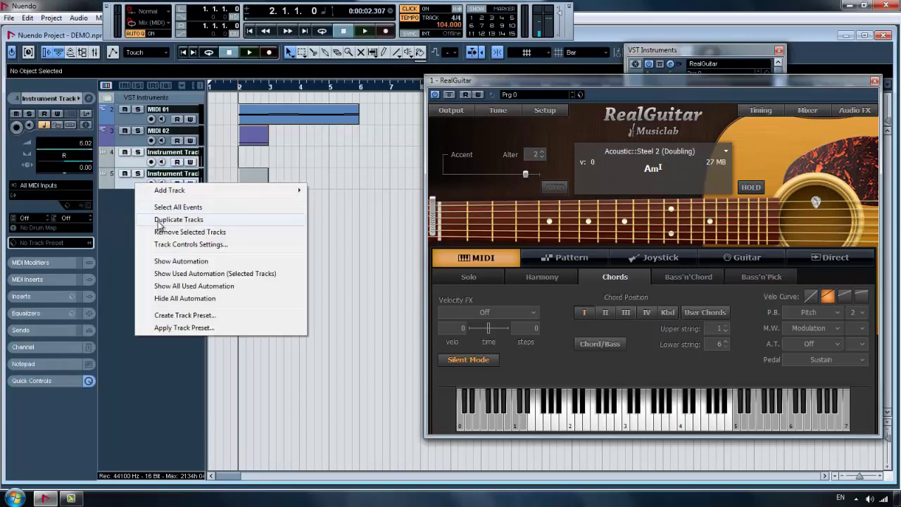
{"action": "left_click", "coordinate": [195, 233]}
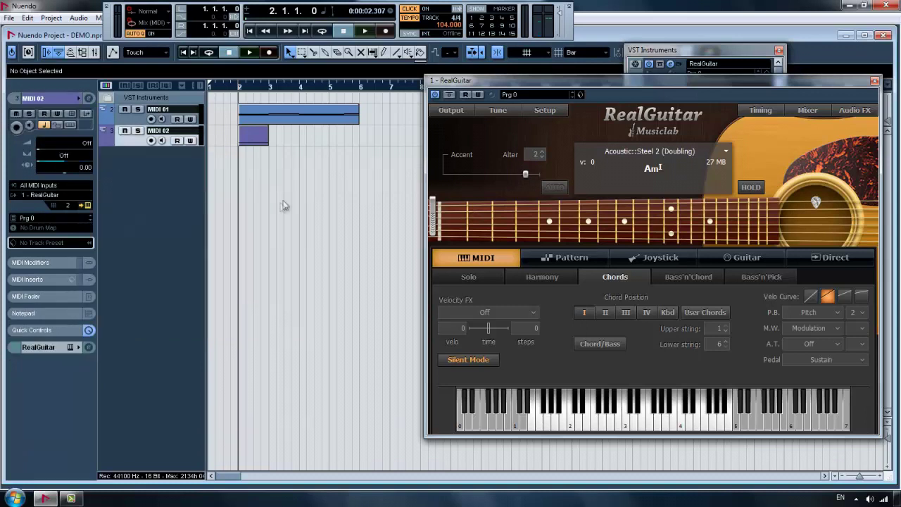
Play the chord and pattern parts together from bar 2, and select the pattern part.
{"action": "key", "text": "space"}
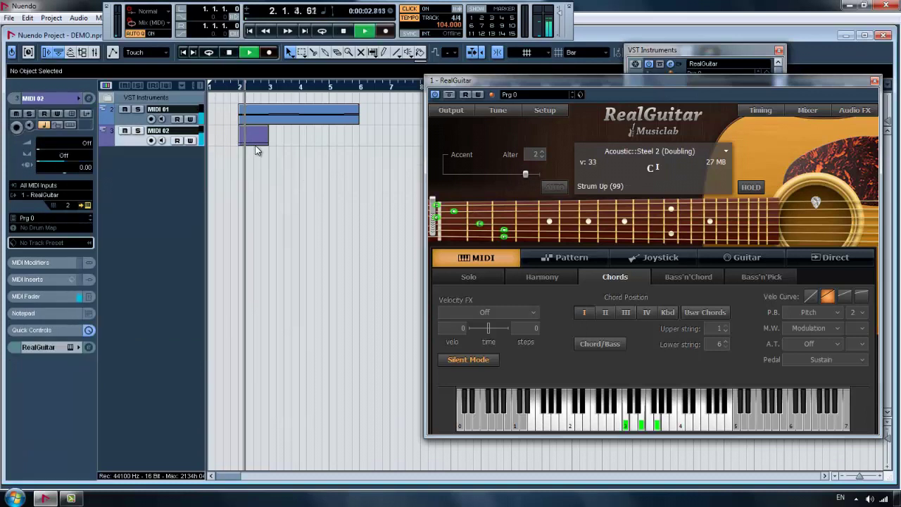
{"action": "key", "text": "space"}
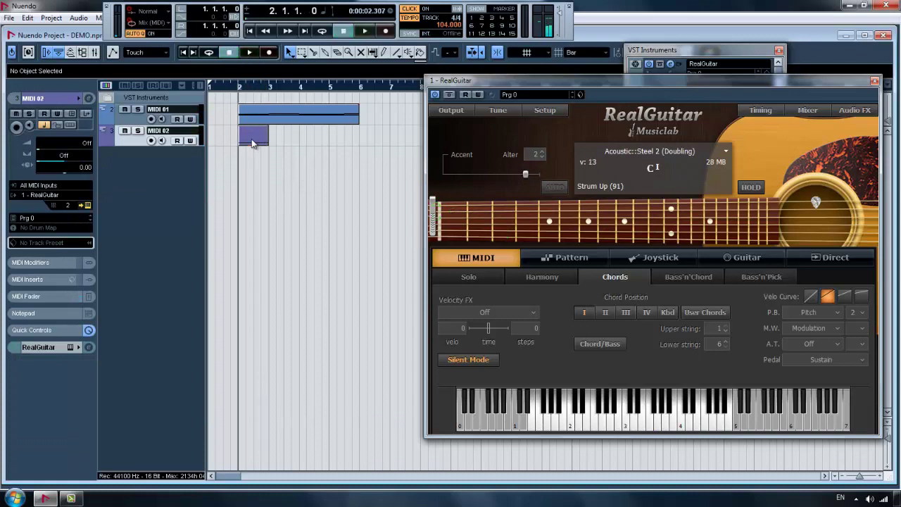
{"action": "left_click", "coordinate": [253, 143]}
Rename the two MIDI tracks Chord and Stum, and briefly play them together.
{"action": "left_click", "coordinate": [162, 113]}
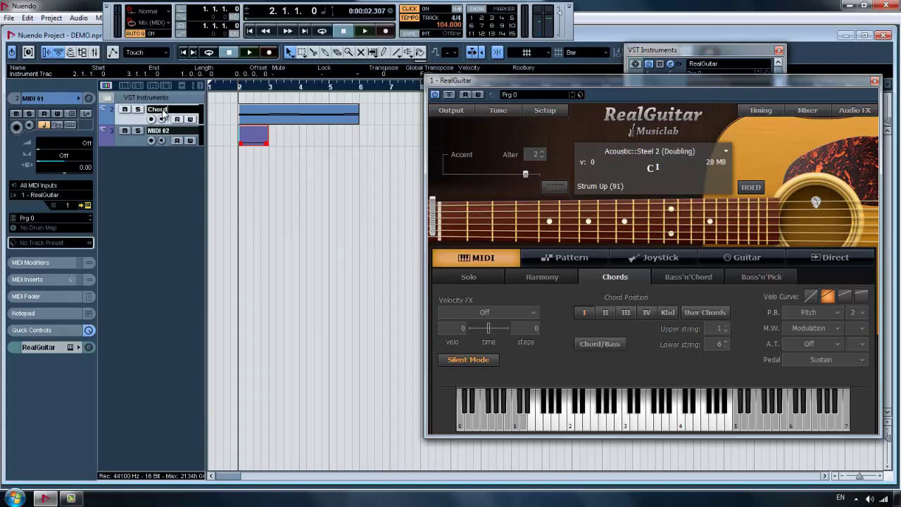
{"action": "key", "text": "Return"}
{"action": "double_click", "coordinate": [160, 133]}
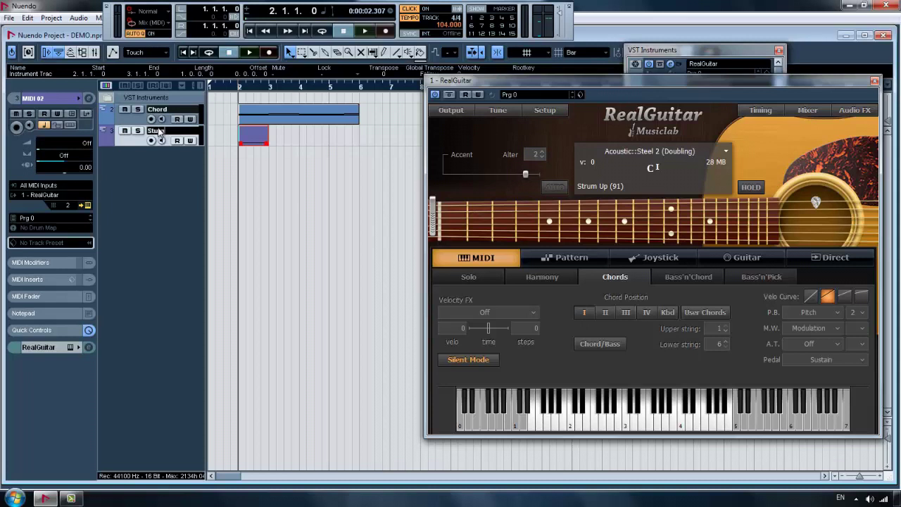
{"action": "left_click", "coordinate": [269, 185]}
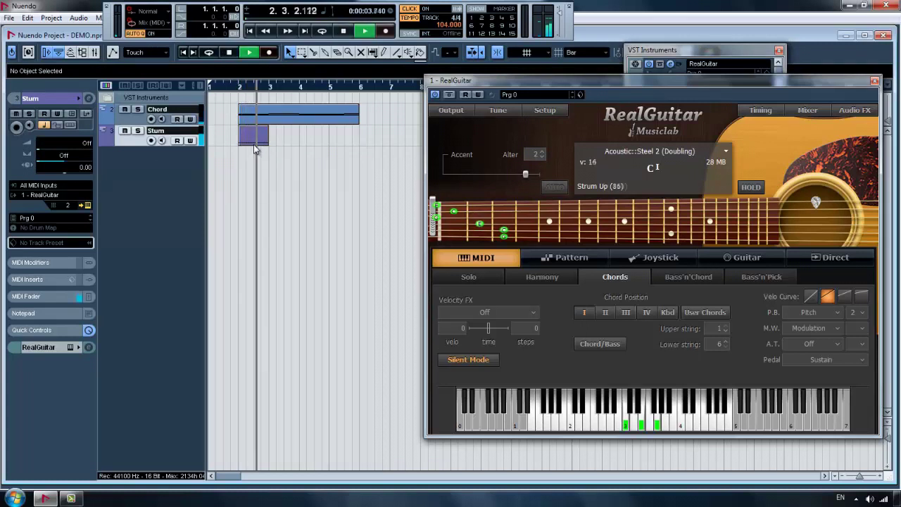
{"action": "key", "text": "space"}
Open the Stum track's part in the Key Editor and set the quantize to 1/16.
{"action": "left_click", "coordinate": [250, 148]}
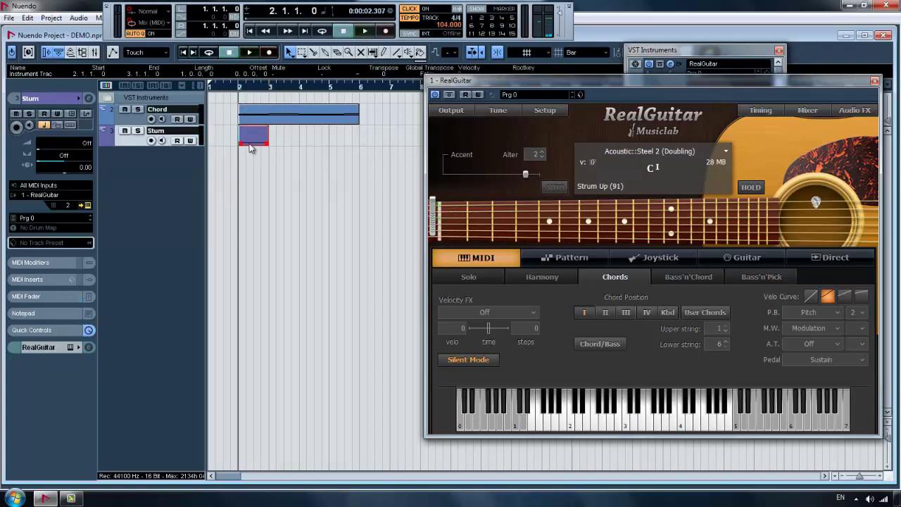
{"action": "double_click", "coordinate": [255, 129]}
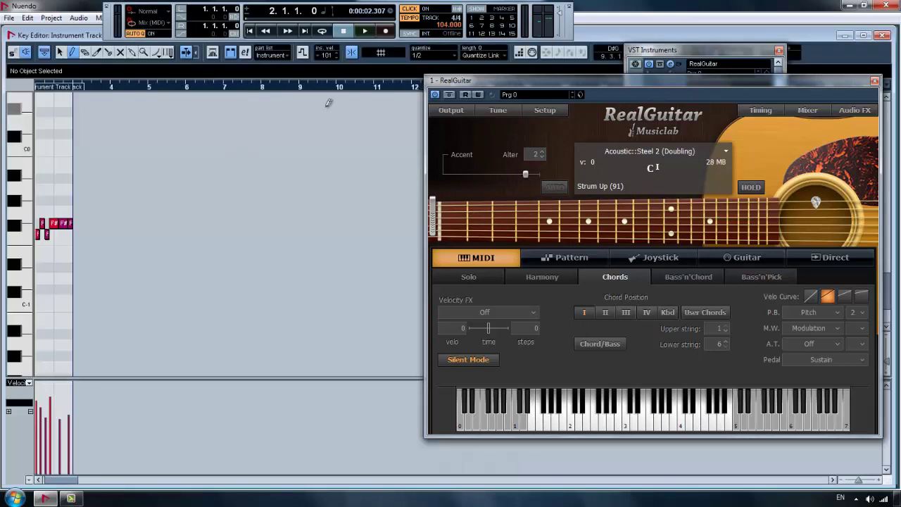
{"action": "left_click", "coordinate": [426, 55]}
{"action": "left_click", "coordinate": [451, 118]}
{"action": "key", "text": "h"}
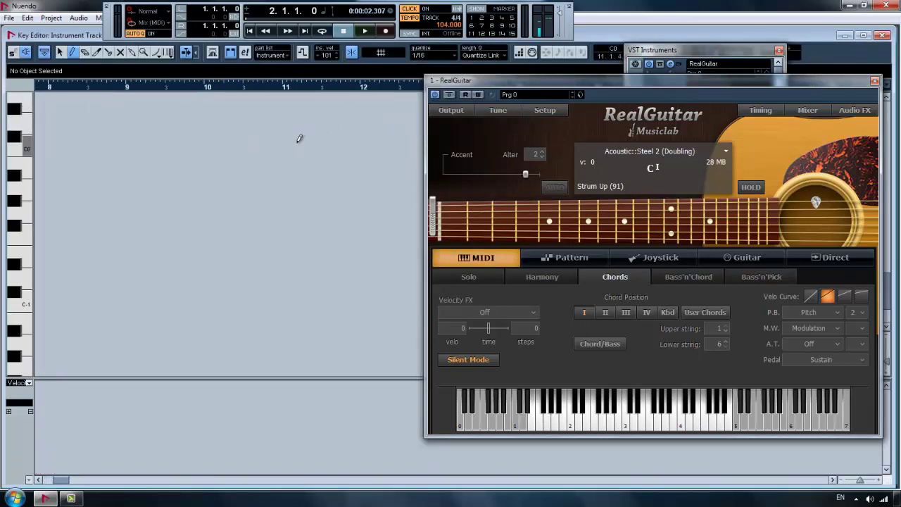
Play the strumming notes from bar 2 in the Key Editor.
{"action": "key", "text": "space"}
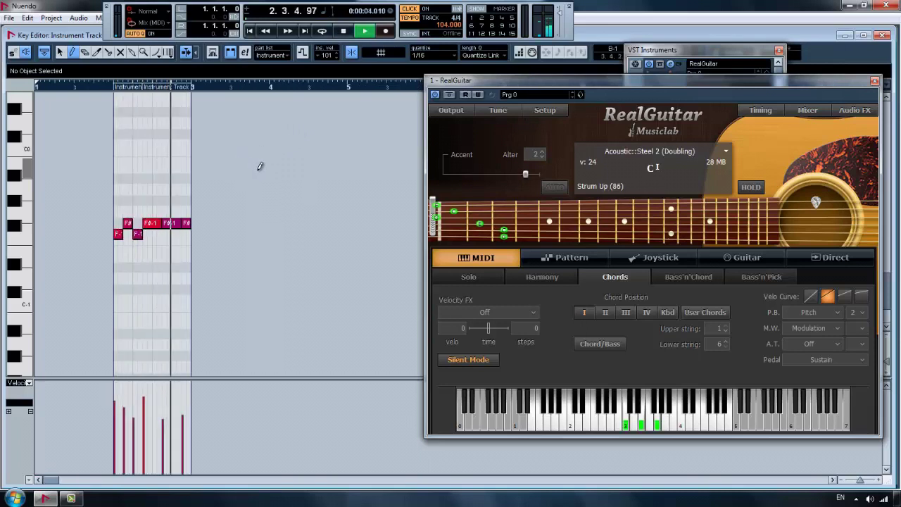
{"action": "key", "text": "space"}
{"action": "key", "text": "h"}
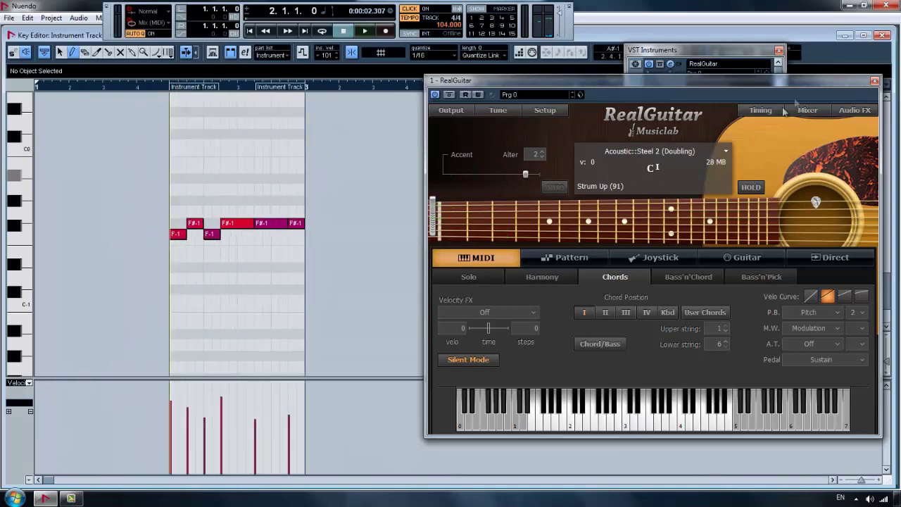
Close the RealGuitar window and move the VST Instruments window away from the note area.
{"action": "left_click", "coordinate": [875, 81]}
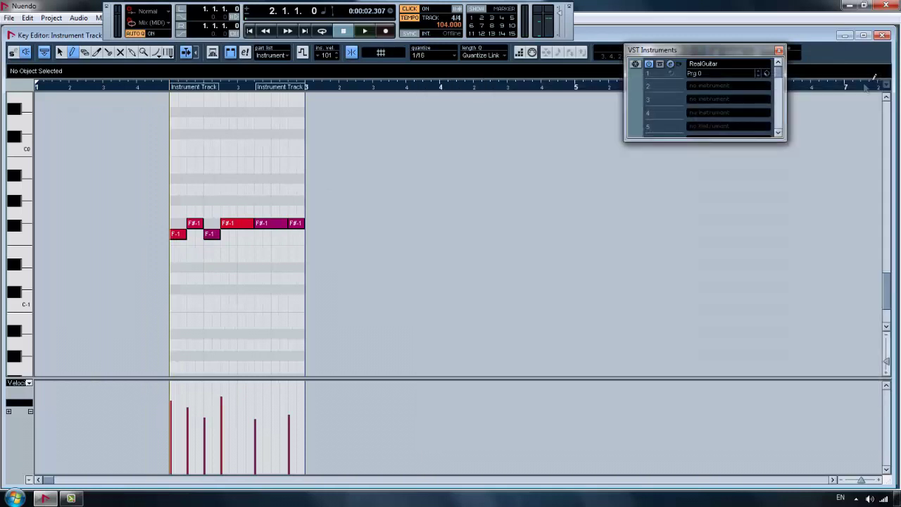
{"action": "left_click_drag", "start_coordinate": [729, 60], "coordinate": [822, 73]}
Replay the strumming bar several times to compare the F-1 and F#-1 strum notes by ear.
{"action": "key", "text": "space"}
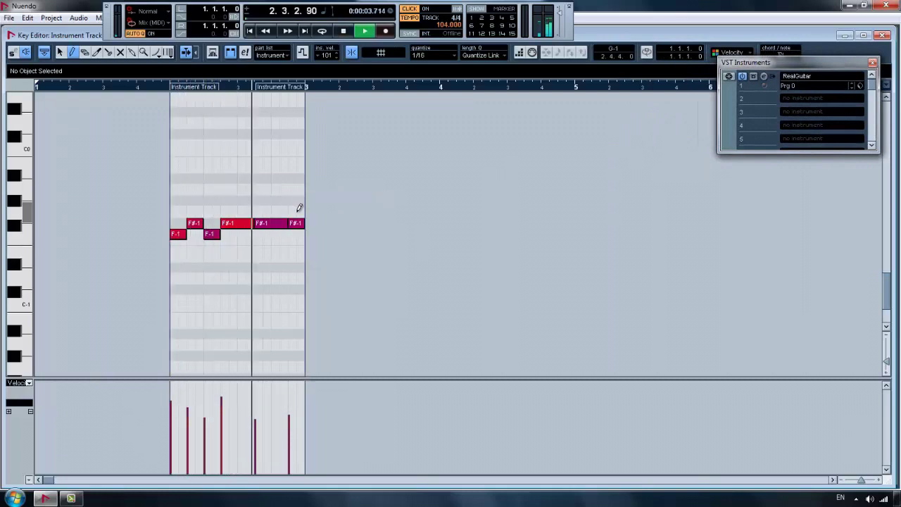
{"action": "key", "text": "space"}
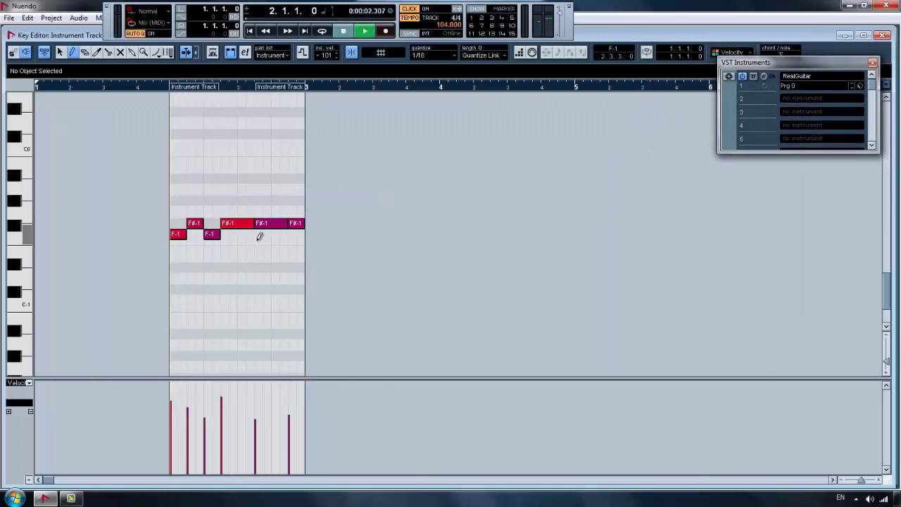
{"action": "key", "text": "space"}
{"action": "key", "text": "space"}
{"action": "key", "text": "h"}
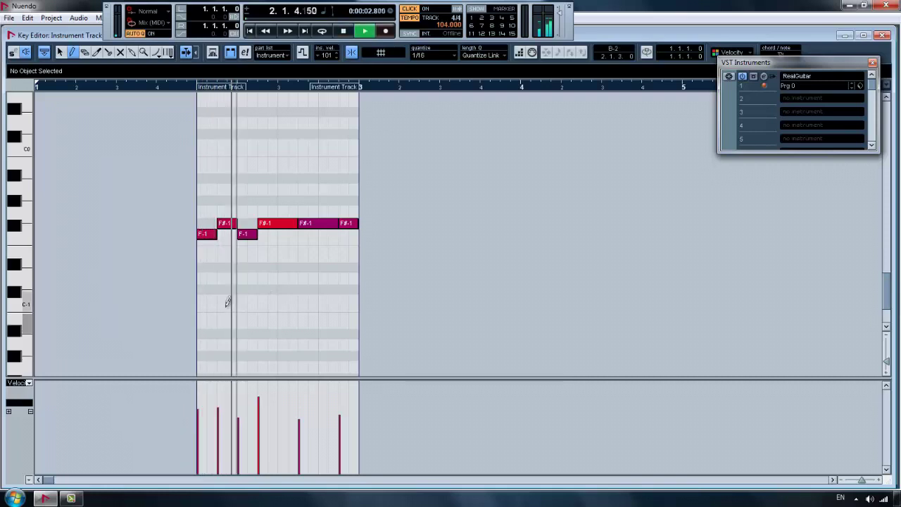
{"action": "key", "text": "space"}
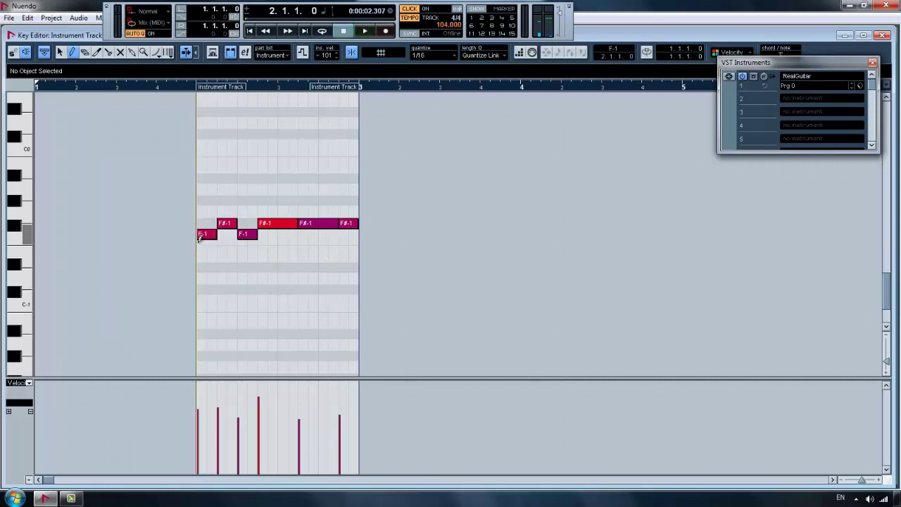
Raise the F-1 note on beat 2 to G-1 and play the bar.
{"action": "right_click", "coordinate": [242, 200]}
{"action": "left_click", "coordinate": [247, 234]}
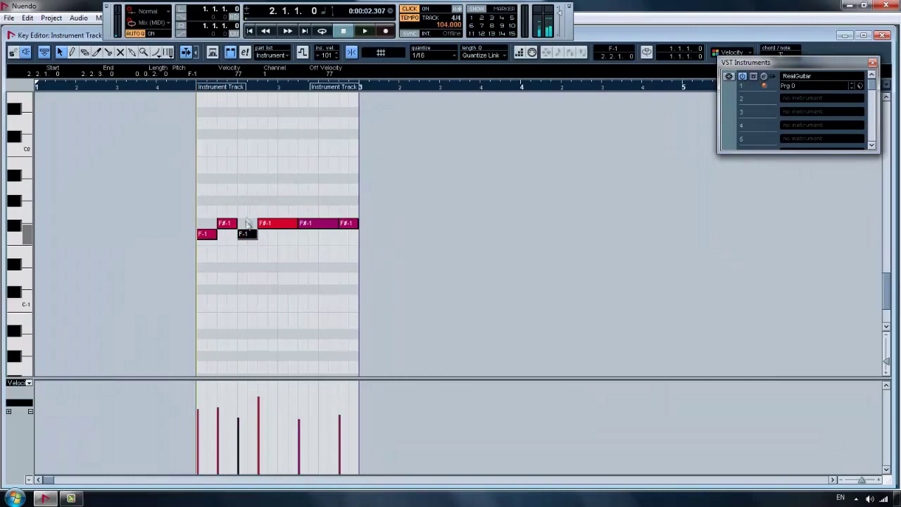
{"action": "left_click_drag", "start_coordinate": [247, 213], "coordinate": [247, 214]}
{"action": "key", "text": "space"}
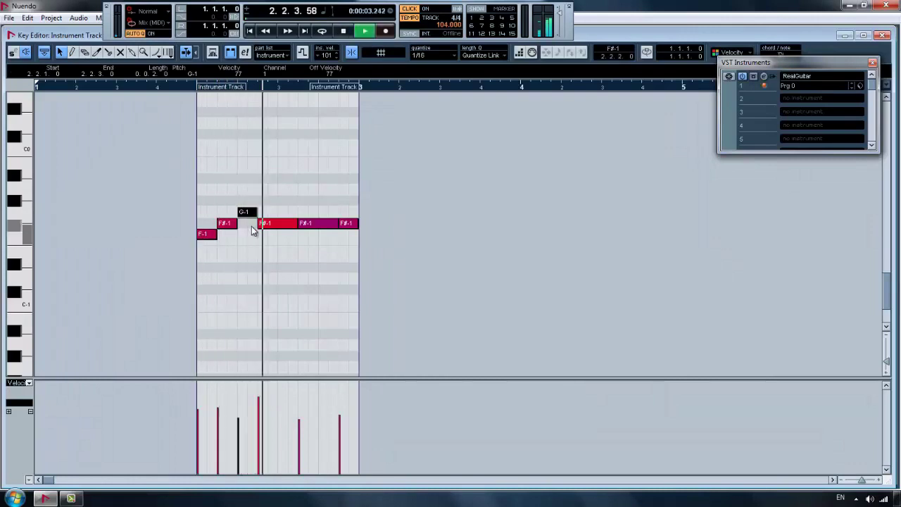
Set the beat 2 G-1 note's velocity to 117, lower the velocities of the F#-1 notes on either side, and replay the bar.
{"action": "right_click", "coordinate": [251, 229]}
{"action": "key", "text": "space"}
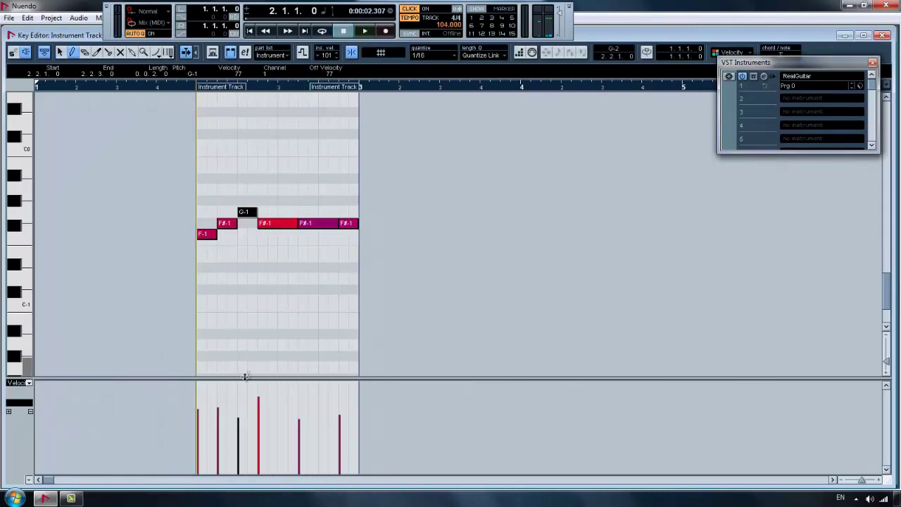
{"action": "key", "text": "space"}
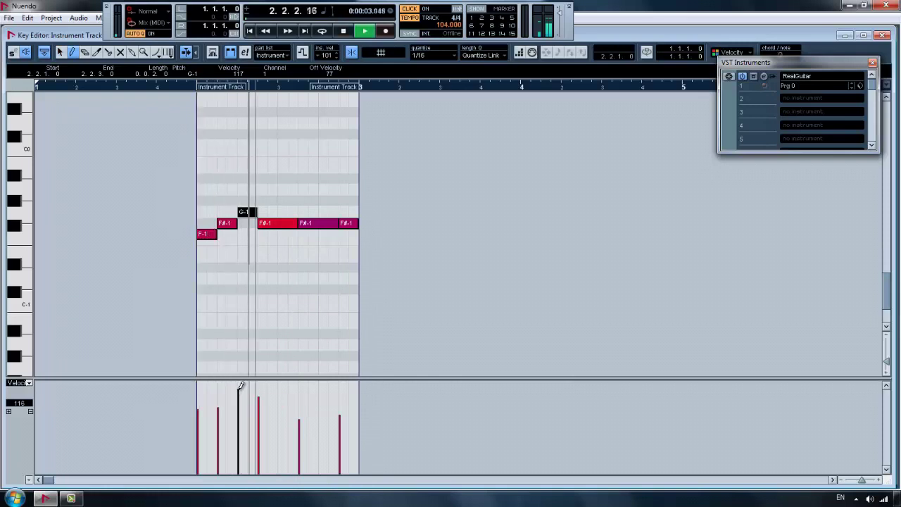
{"action": "key", "text": "space"}
{"action": "key", "text": "space"}
{"action": "key", "text": "space"}
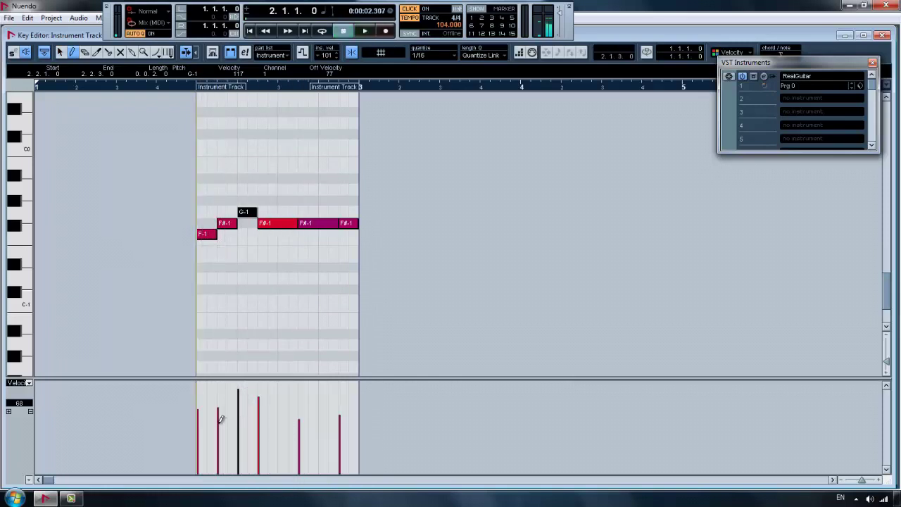
{"action": "key", "text": "space"}
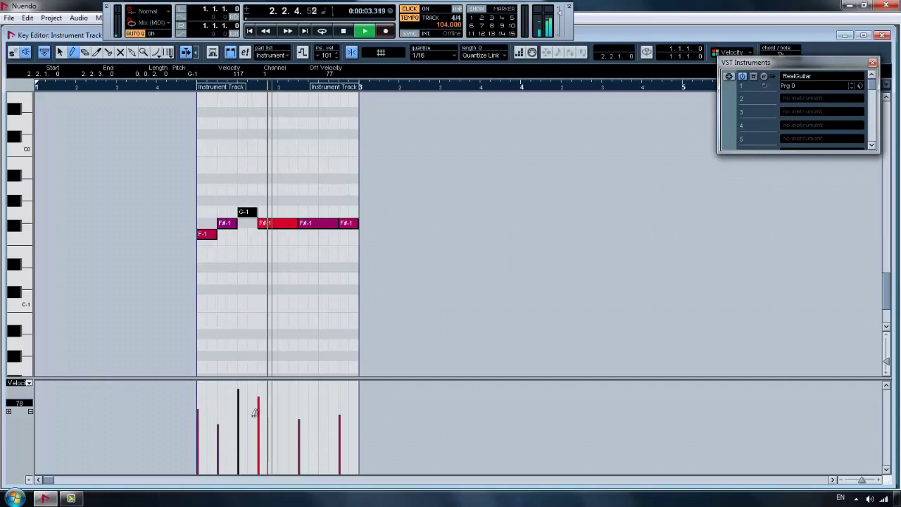
{"action": "key", "text": "space"}
{"action": "key", "text": "space"}
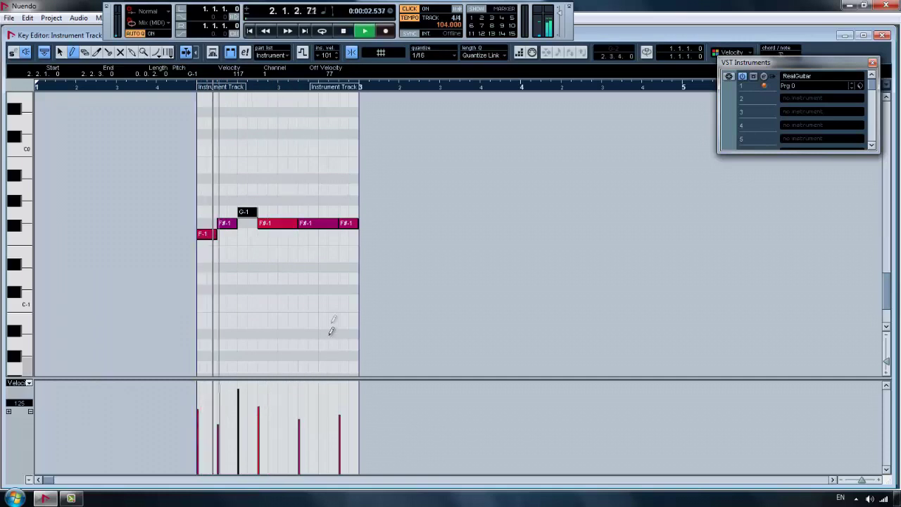
{"action": "key", "text": "space"}
Split the fifth strum note, F#-1, at beat 4 and raise its second half to G#-1.
{"action": "right_click", "coordinate": [296, 182]}
{"action": "left_click", "coordinate": [303, 187]}
{"action": "left_click", "coordinate": [310, 239]}
{"action": "key", "text": "space"}
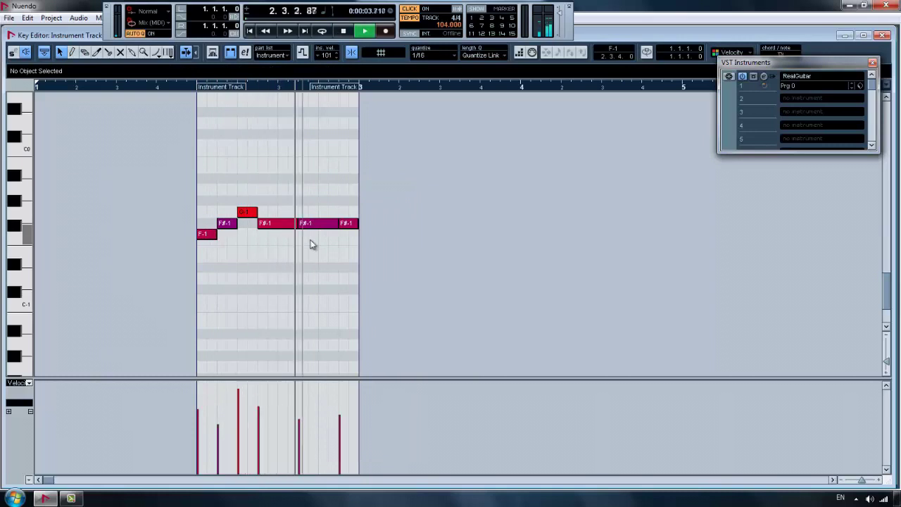
{"action": "key", "text": "space"}
{"action": "left_click", "coordinate": [318, 223]}
{"action": "left_click", "coordinate": [320, 224], "text": "alt"}
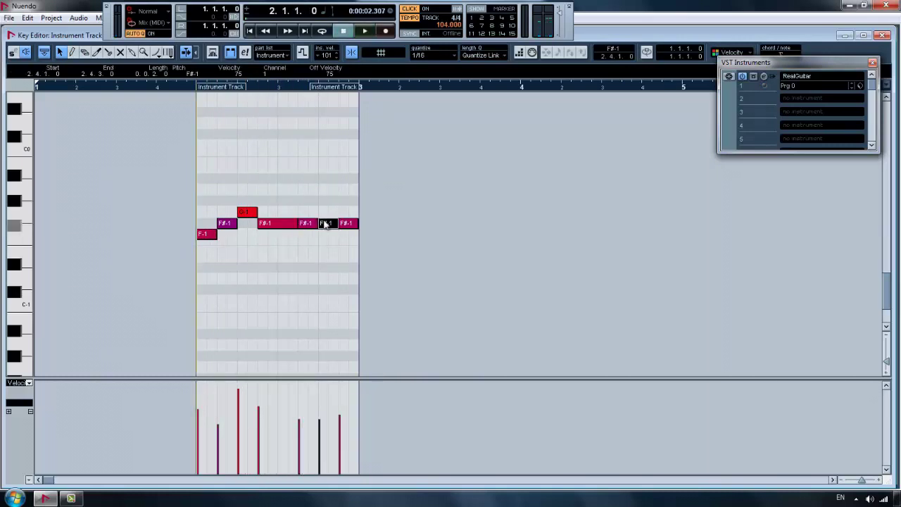
{"action": "key", "text": "Up"}
{"action": "key", "text": "space"}
Set the velocity of the G#-1 note on beat 4 to 111 and replay the bar several times.
{"action": "right_click", "coordinate": [327, 224]}
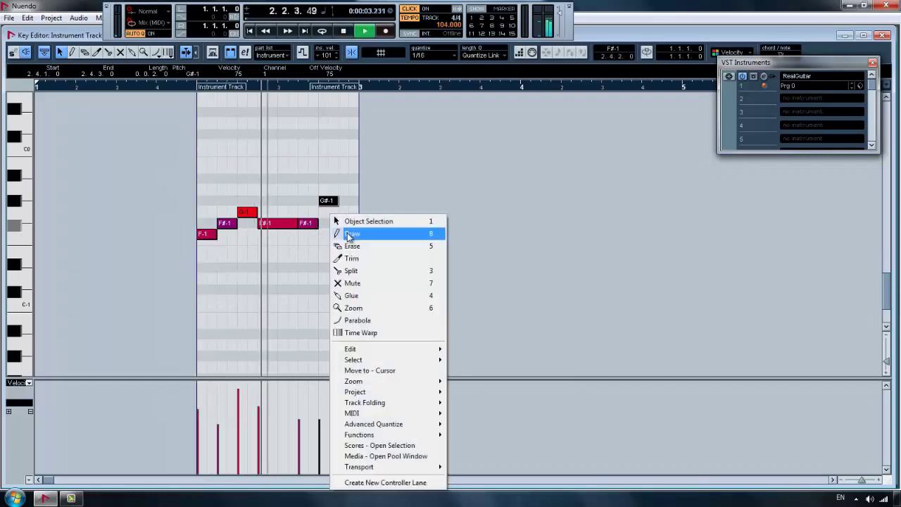
{"action": "left_click", "coordinate": [350, 233]}
{"action": "key", "text": "space"}
{"action": "left_click", "coordinate": [320, 390]}
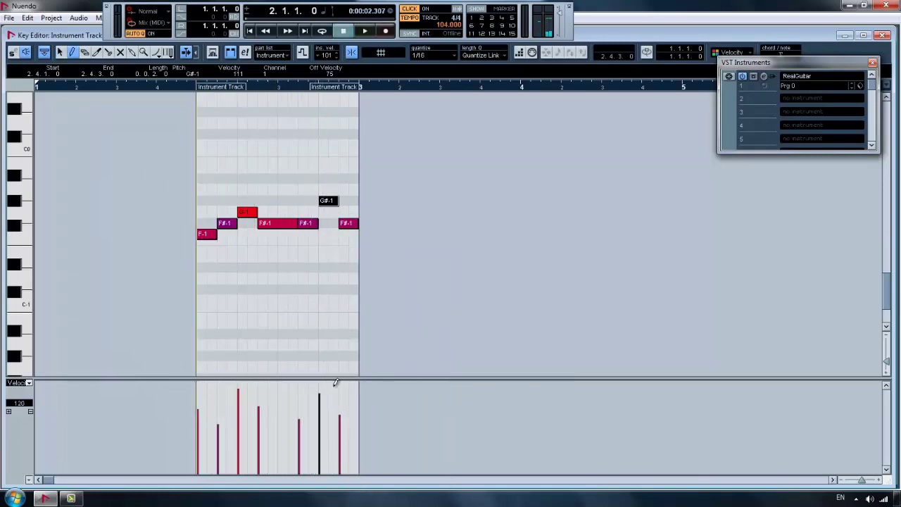
{"action": "key", "text": "space"}
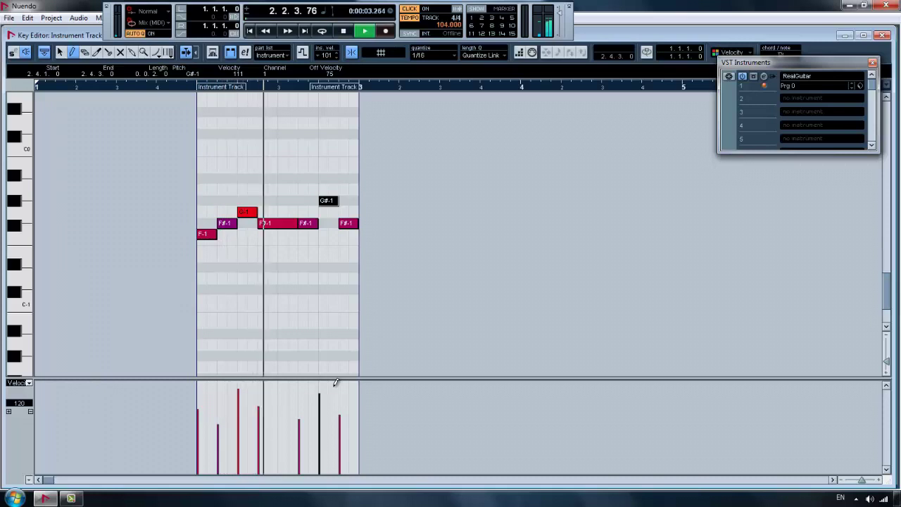
{"action": "key", "text": "space"}
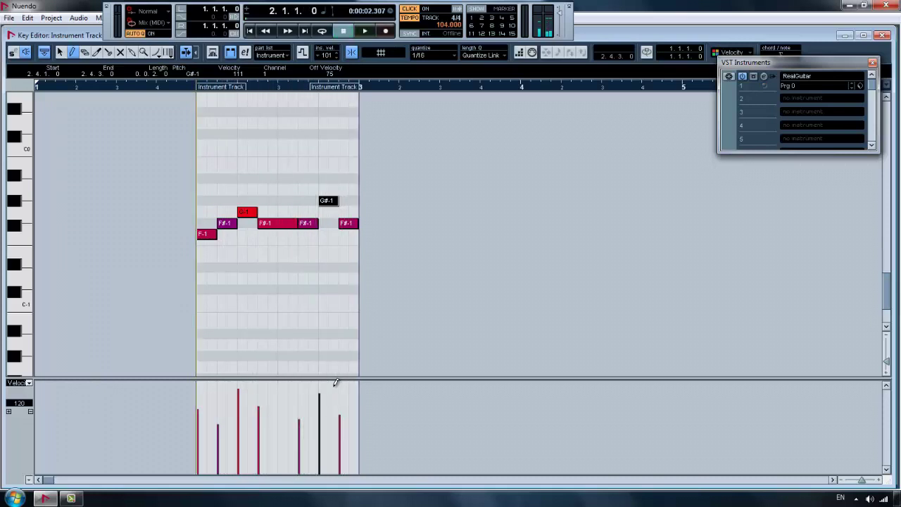
{"action": "key", "text": "space"}
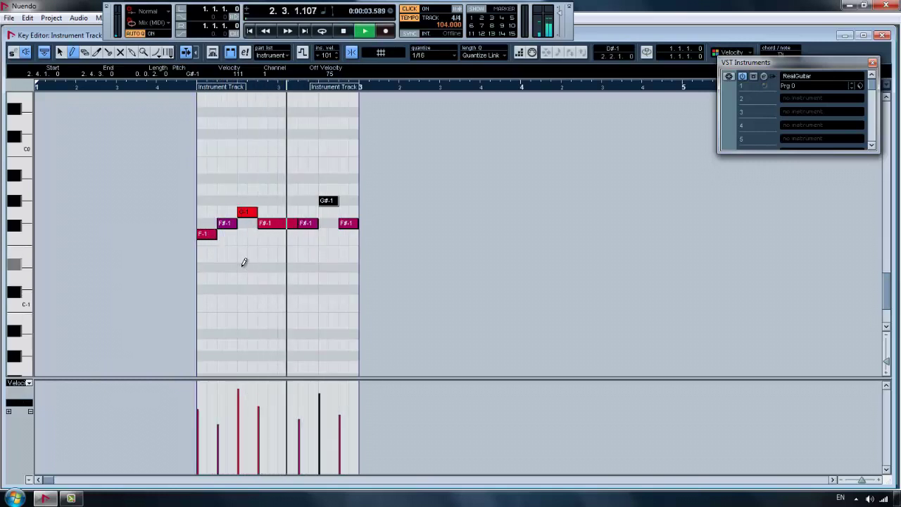
{"action": "key", "text": "space"}
{"action": "key", "text": "space"}
{"action": "key", "text": "space"}
Shorten the second strum note to a 1/16, lower it to F-1, and draw a 1/16 F#-1 note right before beat 2.
{"action": "left_click_drag", "start_coordinate": [237, 224], "coordinate": [222, 226]}
{"action": "key", "text": "Down"}
{"action": "right_click", "coordinate": [241, 223]}
{"action": "left_click", "coordinate": [262, 233]}
{"action": "left_click", "coordinate": [232, 223]}
Lower the velocity of the short F-1 note, set the short F#-1 note's velocity to 79, and replay the bar.
{"action": "key", "text": "space"}
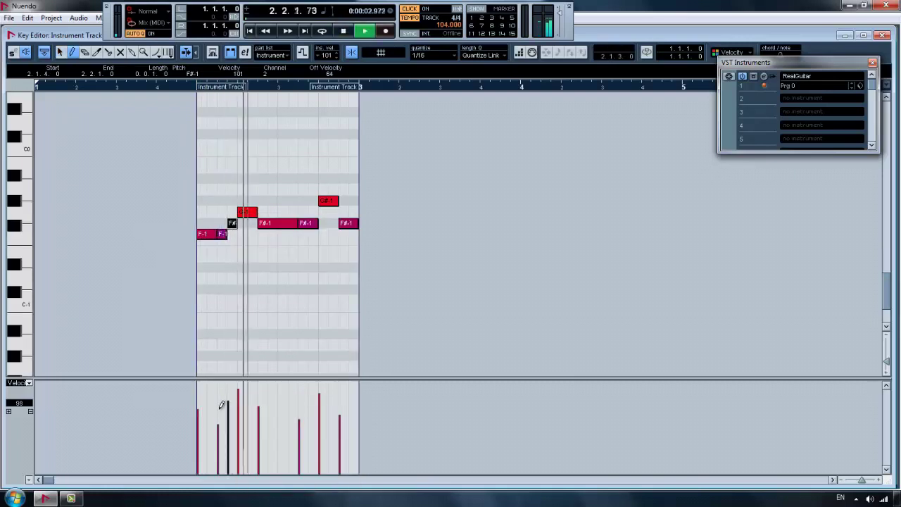
{"action": "key", "text": "space"}
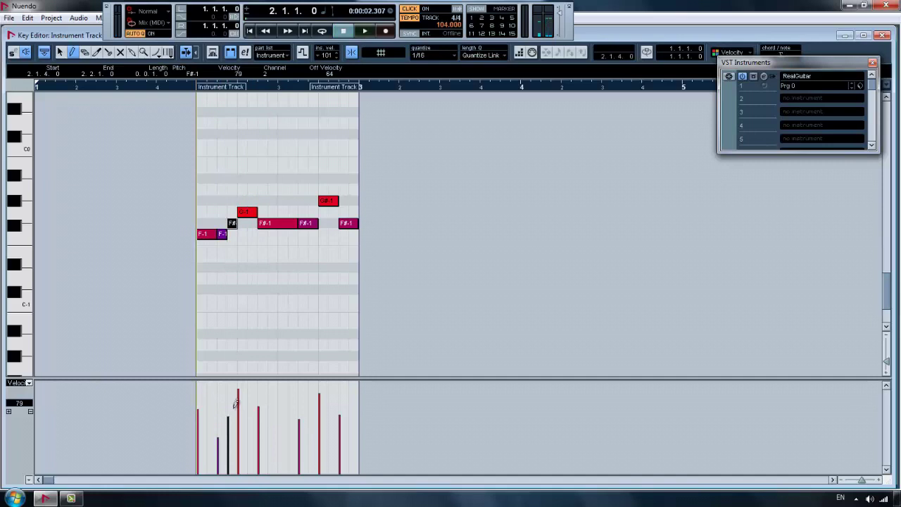
{"action": "key", "text": "space"}
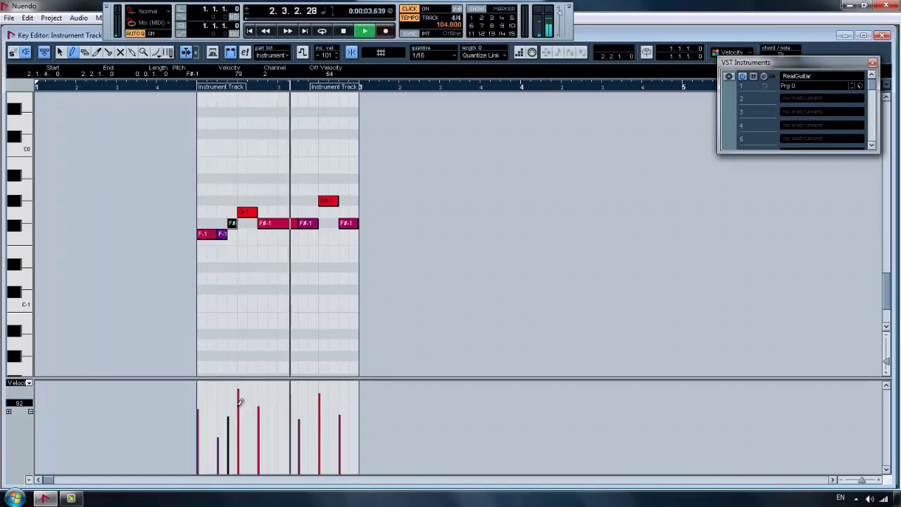
{"action": "key", "text": "space"}
{"action": "key", "text": "space"}
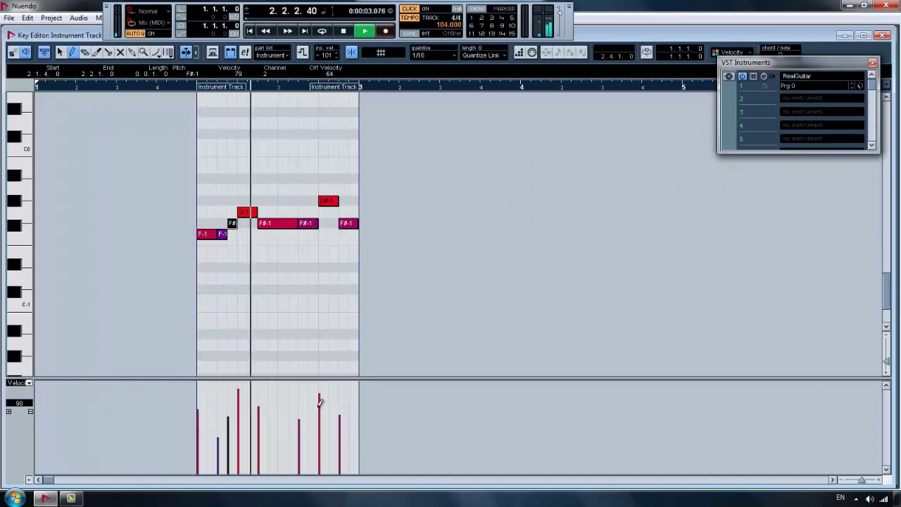
Set the velocity of the G-1 note on beat 2 to 105 and replay the bar.
{"action": "key", "text": "space"}
{"action": "key", "text": "space"}
{"action": "key", "text": "space"}
{"action": "key", "text": "space"}
{"action": "key", "text": "space"}
Raise the G-1 note on beat 2 to G#-1 and audition the bar.
{"action": "right_click", "coordinate": [250, 196]}
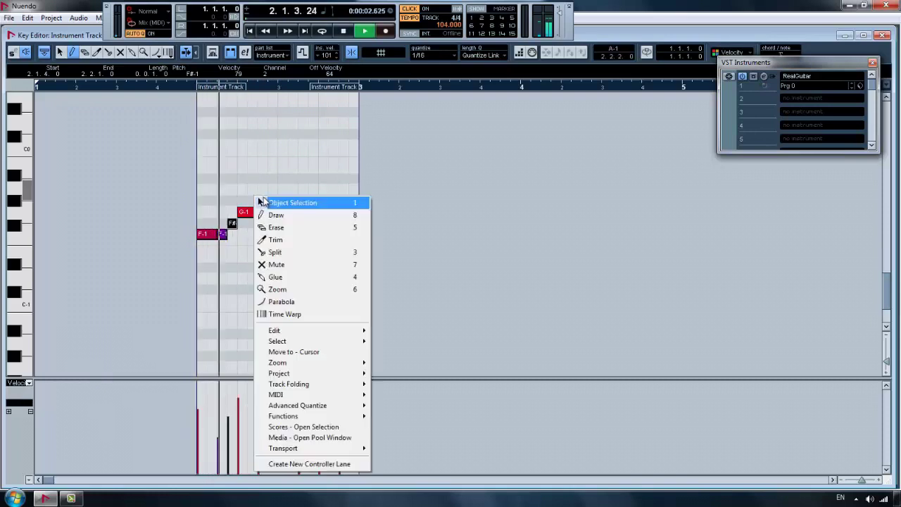
{"action": "left_click", "coordinate": [285, 203]}
{"action": "left_click", "coordinate": [246, 214]}
{"action": "left_click_drag", "start_coordinate": [246, 215], "coordinate": [247, 204]}
{"action": "key", "text": "space"}
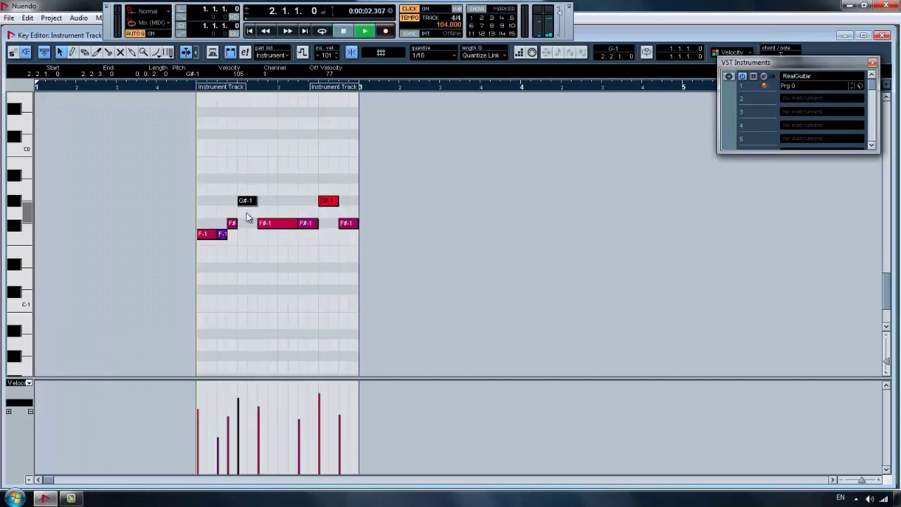
Rebalance the velocities of the short F-1 and F#-1 notes before beat 2 while replaying the bar.
{"action": "right_click", "coordinate": [255, 217]}
{"action": "left_click", "coordinate": [270, 232]}
{"action": "right_click", "coordinate": [345, 198]}
{"action": "left_click", "coordinate": [295, 235]}
{"action": "right_click", "coordinate": [281, 214]}
{"action": "left_click", "coordinate": [298, 233]}
{"action": "key", "text": "space"}
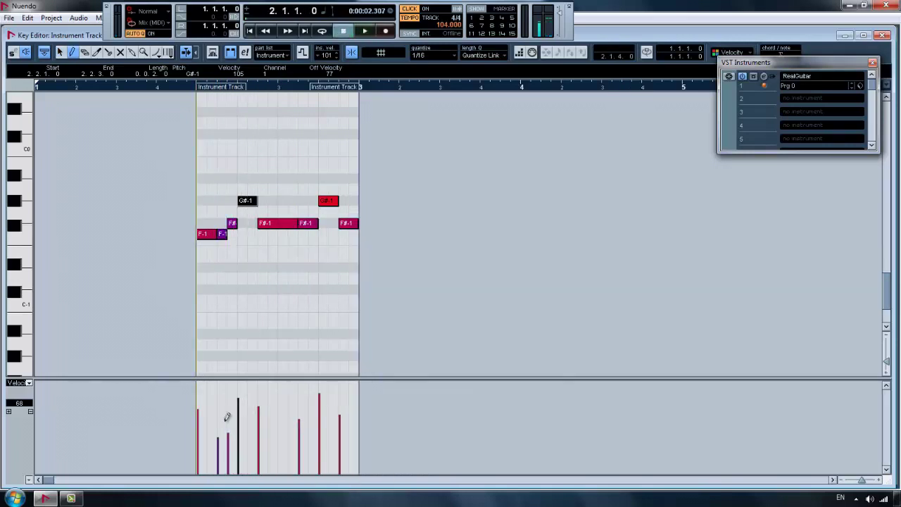
{"action": "key", "text": "space"}
{"action": "key", "text": "space"}
{"action": "key", "text": "space"}
{"action": "key", "text": "space"}
{"action": "key", "text": "space"}
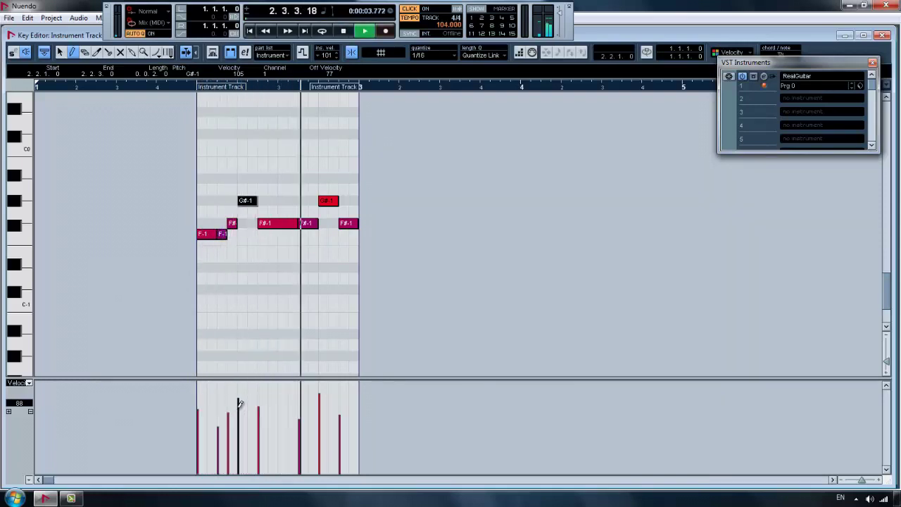
{"action": "key", "text": "space"}
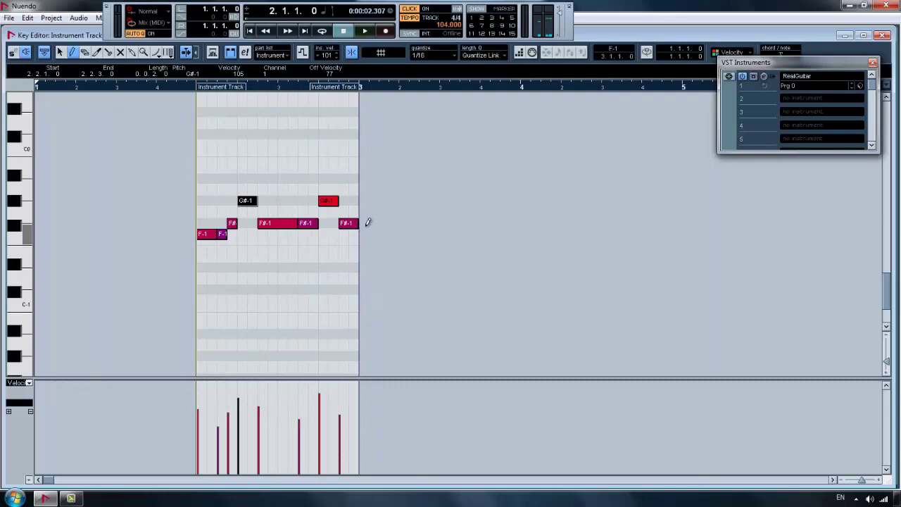
Extend the part to bar 4 and paste a copy of all bar 2 strum notes at bar 3.
{"action": "key", "text": "space"}
{"action": "left_click_drag", "start_coordinate": [392, 102], "coordinate": [521, 106]}
{"action": "right_click", "coordinate": [391, 117]}
{"action": "left_click", "coordinate": [366, 148]}
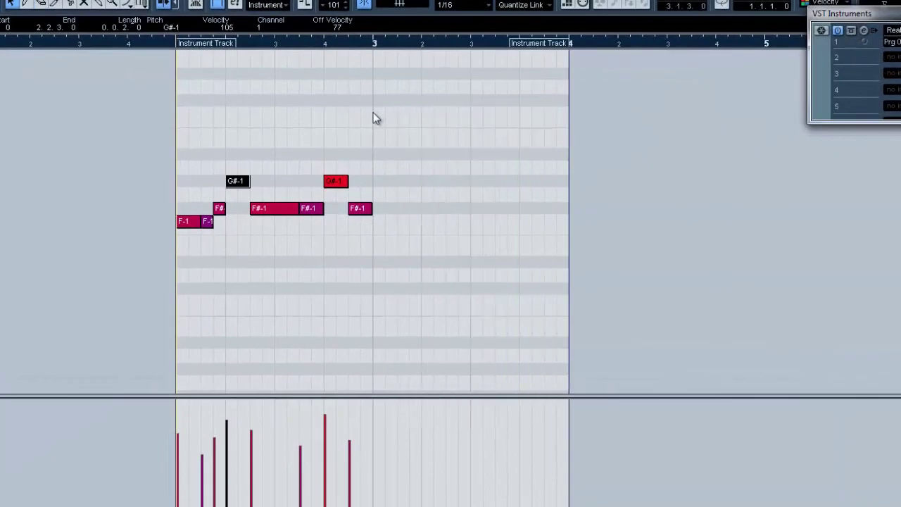
{"action": "left_click_drag", "start_coordinate": [392, 115], "coordinate": [180, 231]}
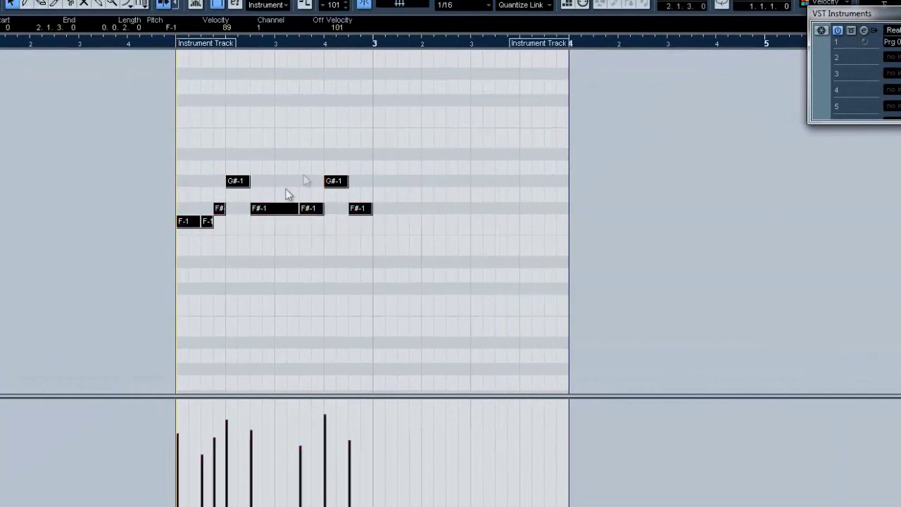
{"action": "left_click", "coordinate": [376, 46]}
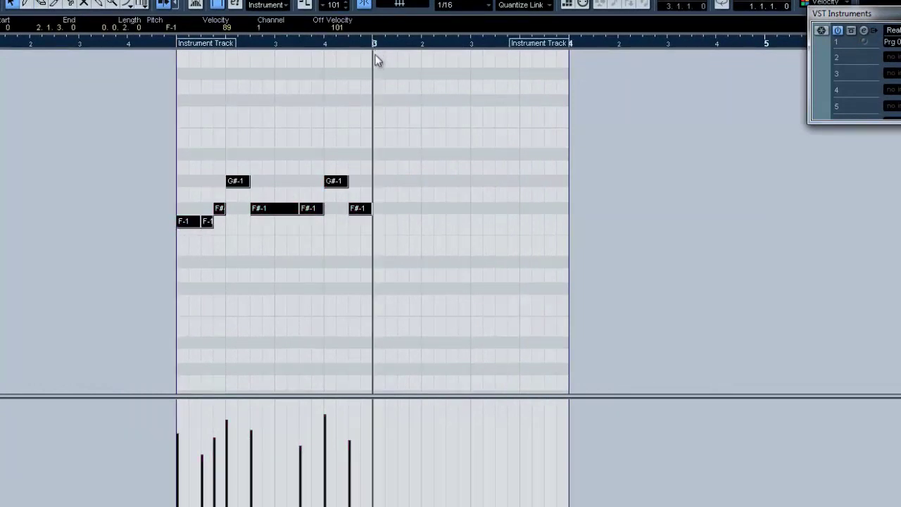
{"action": "key", "text": "ctrl+v"}
Play the copied strum notes from bar 3 several times with no notes selected.
{"action": "key", "text": "space"}
{"action": "key", "text": "space"}
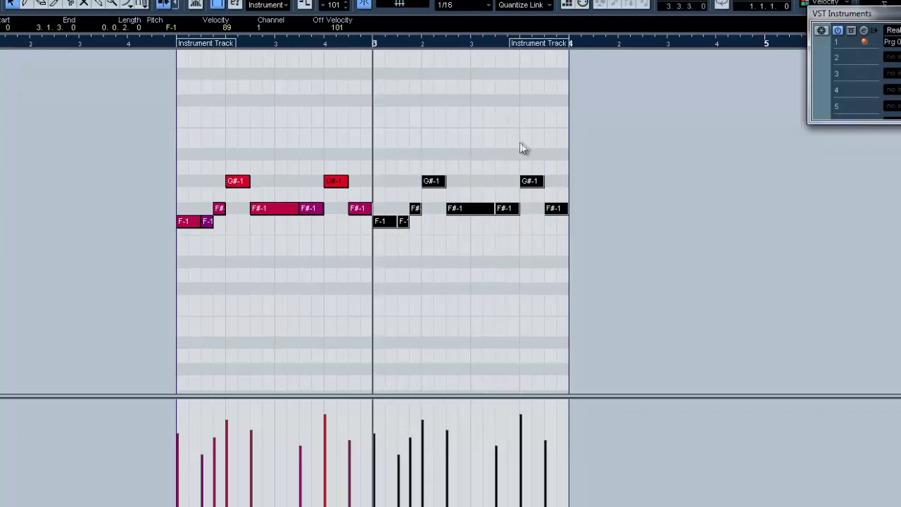
{"action": "left_click", "coordinate": [525, 89]}
{"action": "key", "text": "space"}
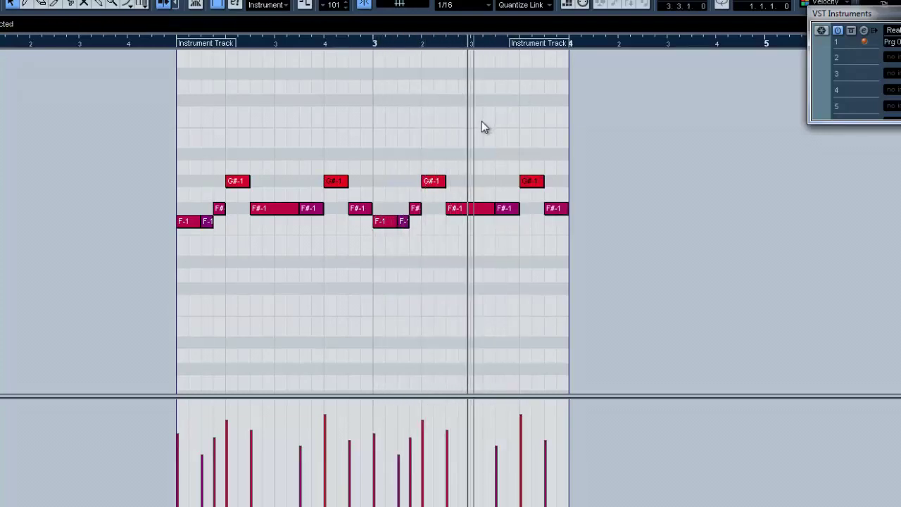
{"action": "key", "text": "space"}
{"action": "key", "text": "space"}
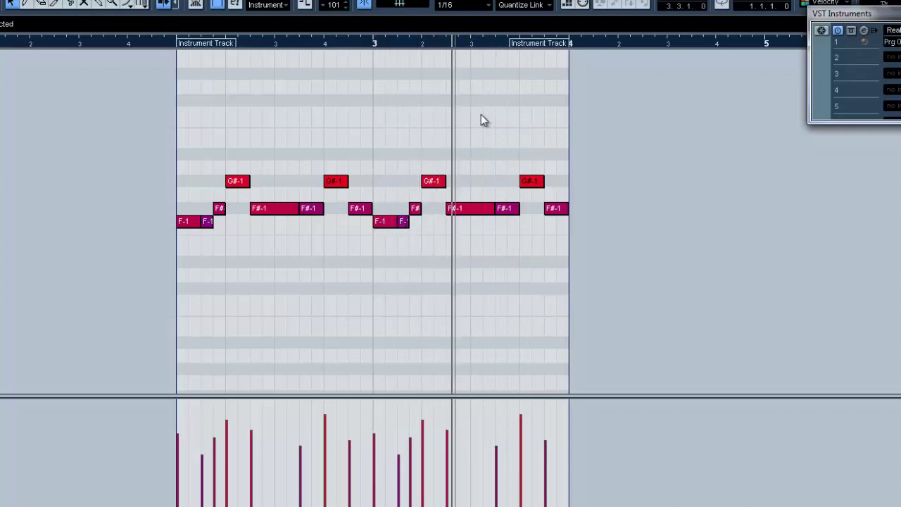
{"action": "key", "text": "space"}
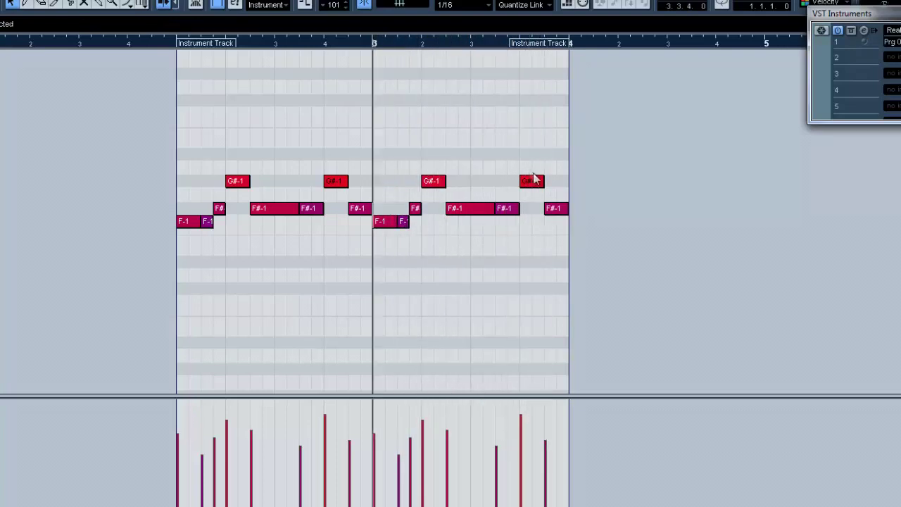
Shorten the last F#-1 note of bar 3 to a 1/16 and draw a 1/16 G-1 note right after it.
{"action": "left_click", "coordinate": [562, 208]}
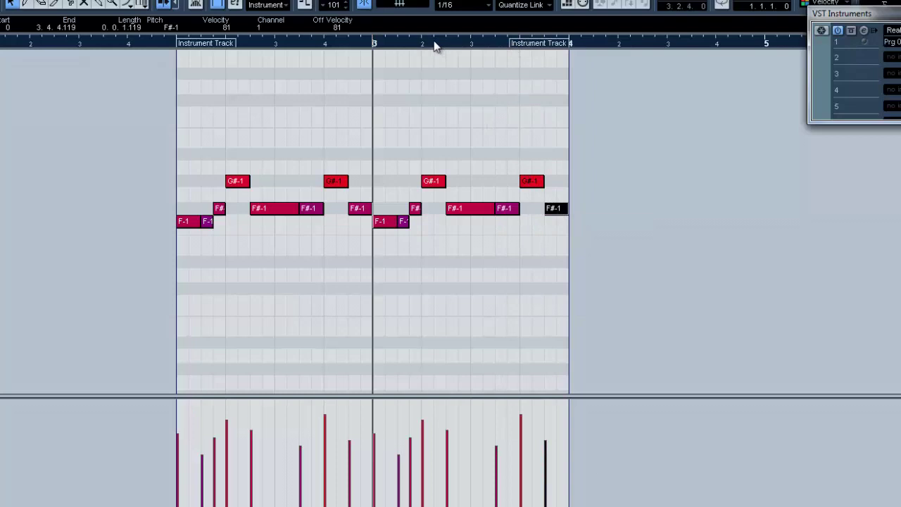
{"action": "left_click_drag", "start_coordinate": [564, 209], "coordinate": [557, 210]}
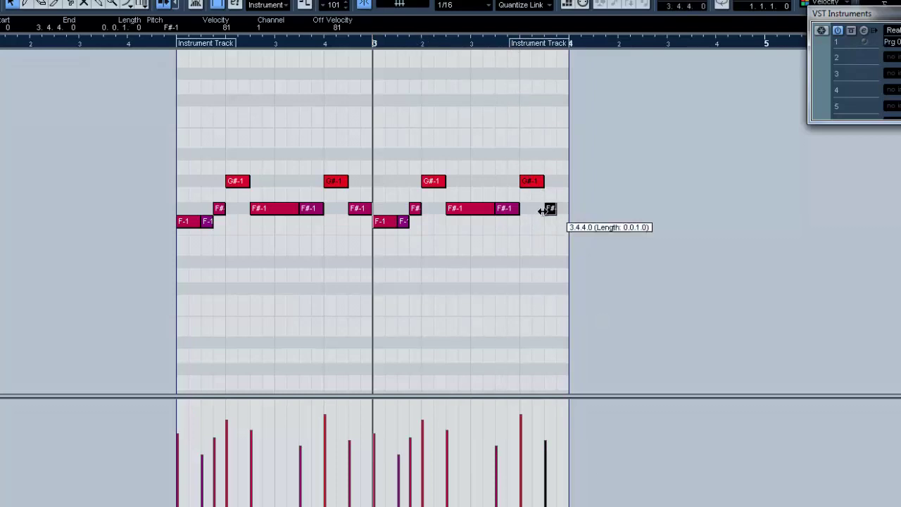
{"action": "right_click", "coordinate": [560, 177]}
{"action": "left_click", "coordinate": [574, 200]}
{"action": "left_click", "coordinate": [563, 193]}
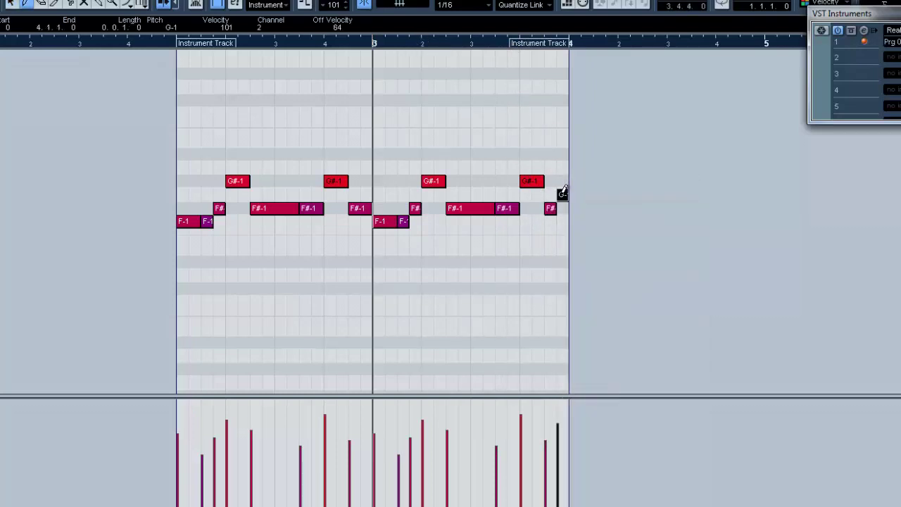
Set the final G-1 note's velocity to 58, raise the preceding F#-1 note's velocity, and play the pattern from bar 2.
{"action": "key", "text": "space"}
{"action": "left_click", "coordinate": [177, 47]}
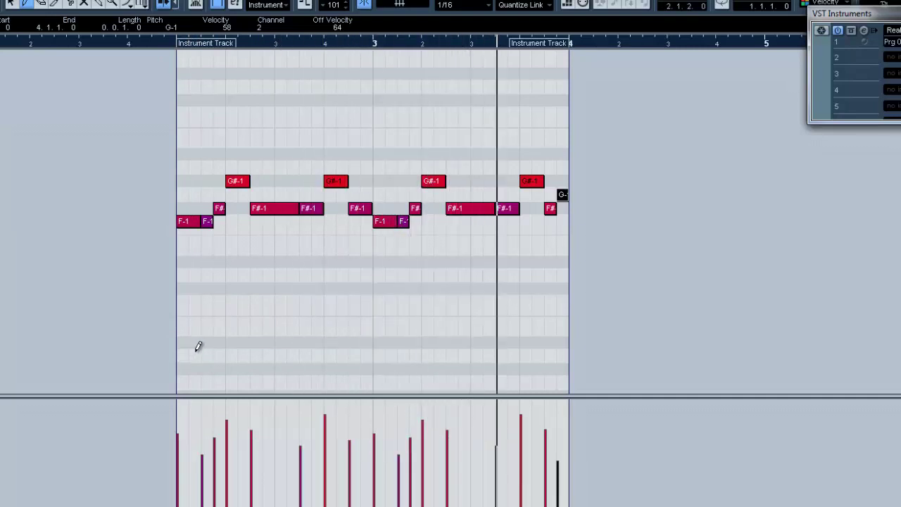
{"action": "key", "text": "space"}
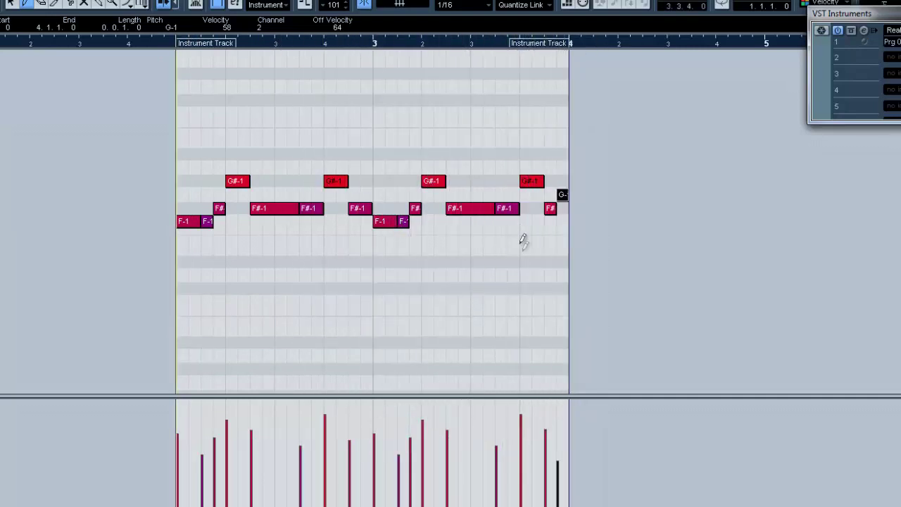
Lower the last two notes of bar 3 to F-1 and F#-1, and reduce the F-1 note's velocity after playing the pattern.
{"action": "right_click", "coordinate": [499, 163]}
{"action": "left_click", "coordinate": [518, 165]}
{"action": "left_click", "coordinate": [550, 210]}
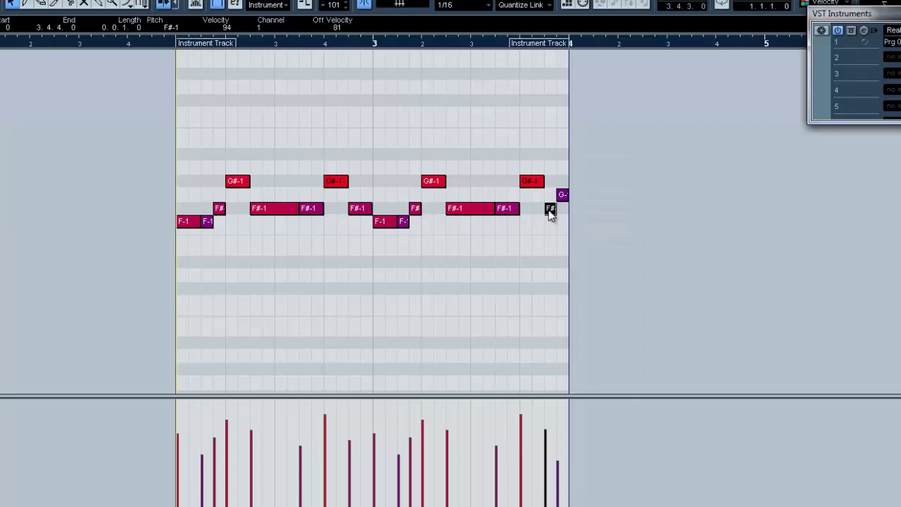
{"action": "left_click", "coordinate": [561, 197]}
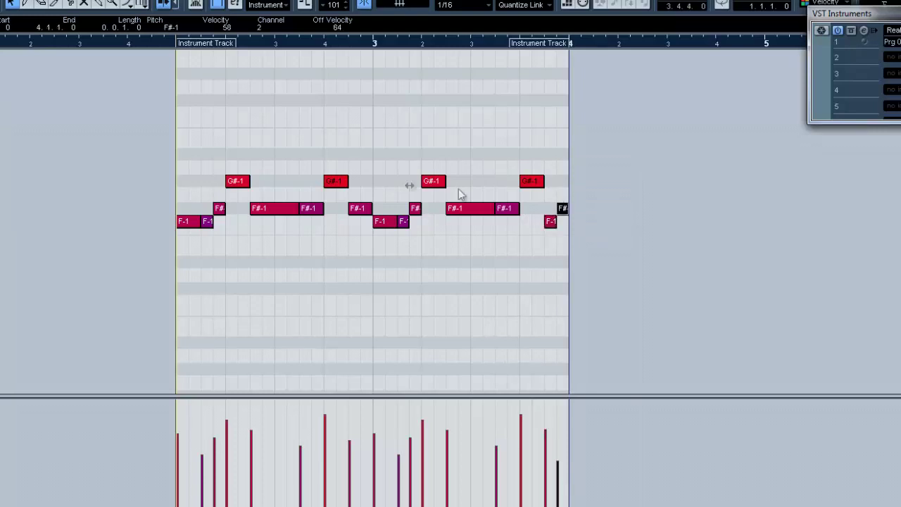
{"action": "key", "text": "space"}
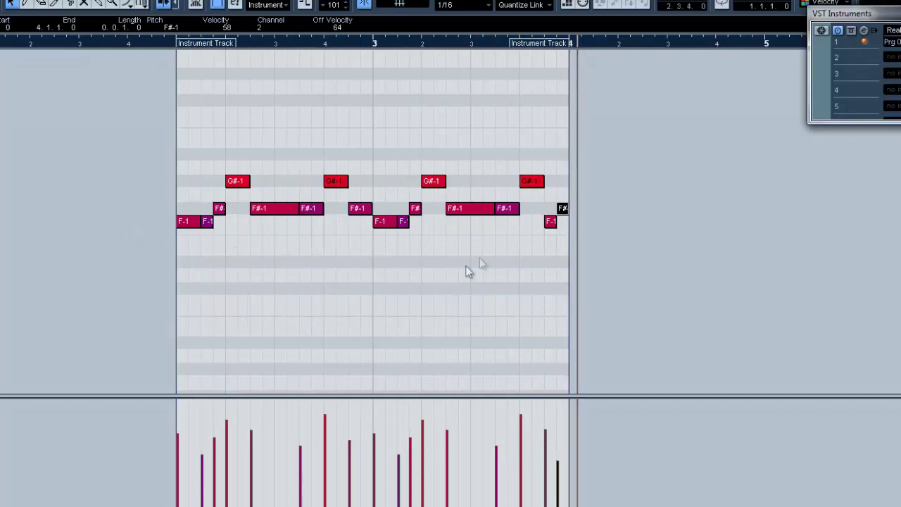
{"action": "right_click", "coordinate": [495, 185]}
{"action": "left_click", "coordinate": [521, 208]}
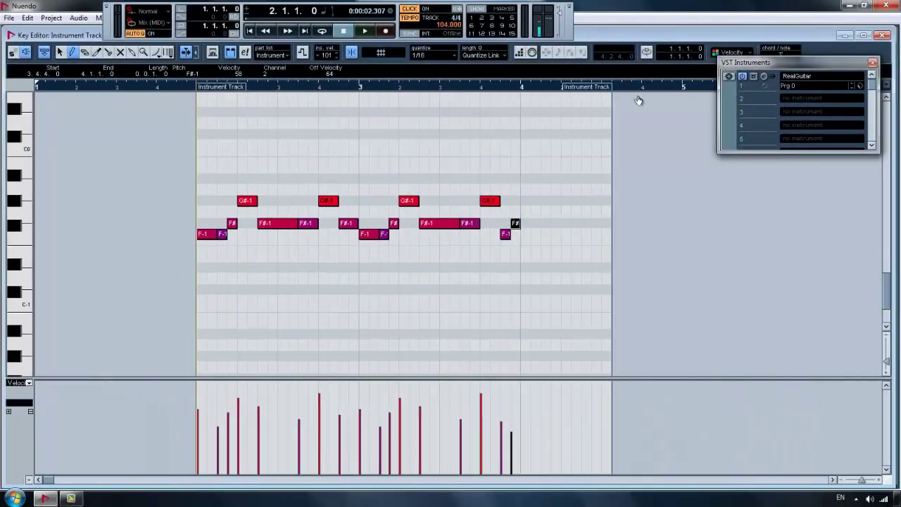
Extend the part to bar 6 and paste a copy of all strum notes from bars 2 and 3 at bar 4.
{"action": "left_click_drag", "start_coordinate": [639, 100], "coordinate": [814, 145]}
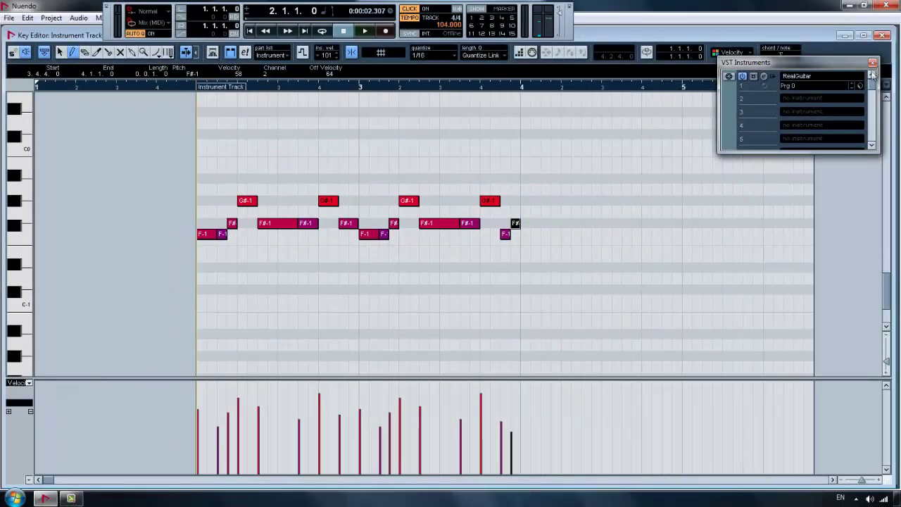
{"action": "left_click", "coordinate": [873, 62]}
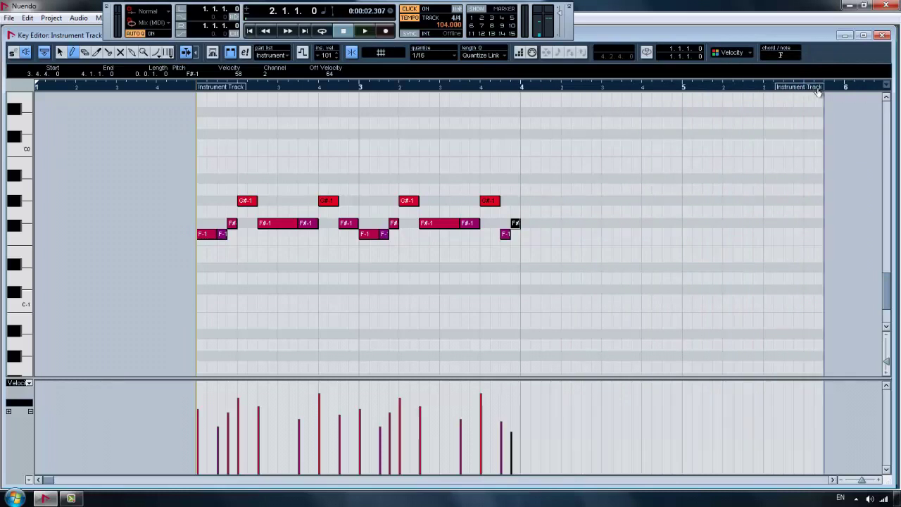
{"action": "right_click", "coordinate": [448, 165]}
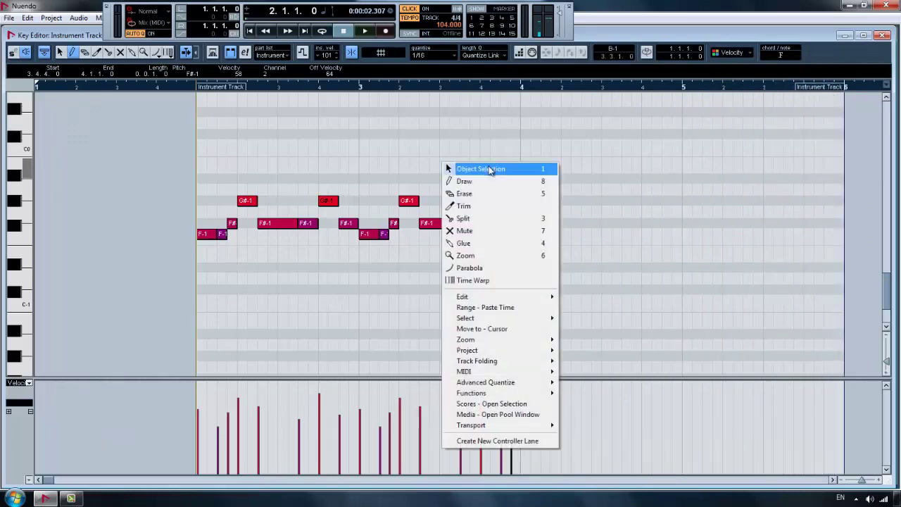
{"action": "left_click", "coordinate": [481, 169]}
{"action": "left_click_drag", "start_coordinate": [588, 159], "coordinate": [94, 282]}
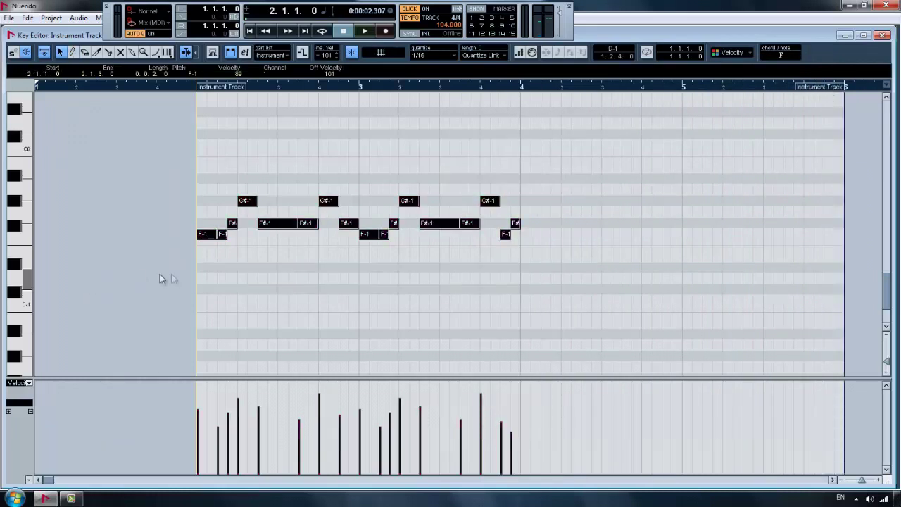
{"action": "left_click", "coordinate": [522, 88]}
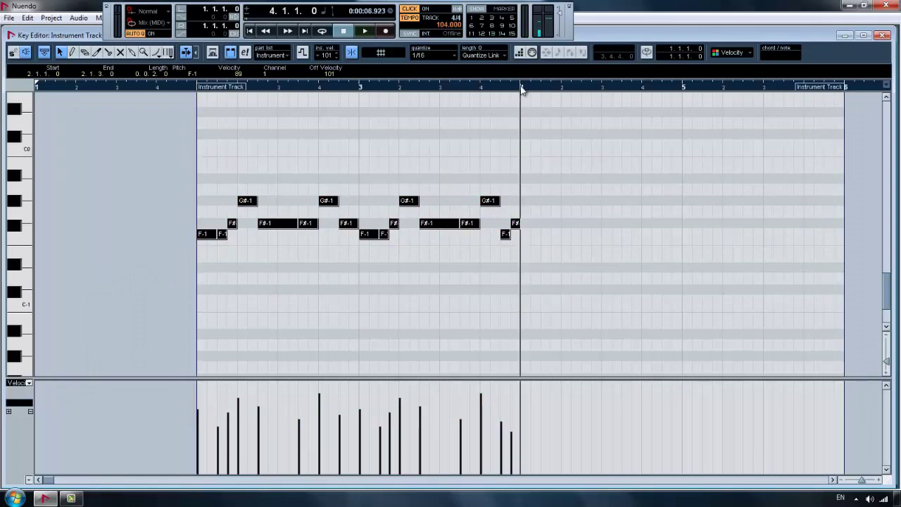
{"action": "key", "text": "ctrl+v"}
{"action": "key", "text": "space"}
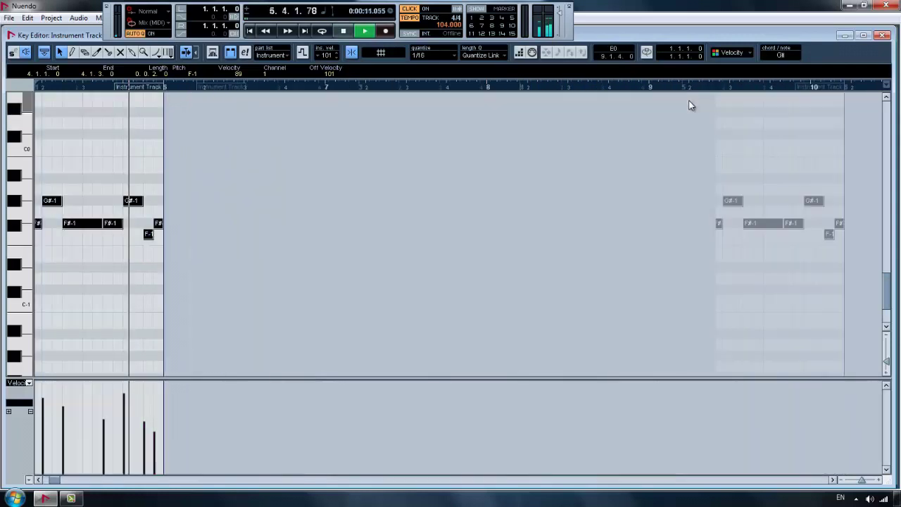
{"action": "key", "text": "space"}
Play the pasted strum notes from bar 5 several times with no notes selected.
{"action": "left_click", "coordinate": [681, 87]}
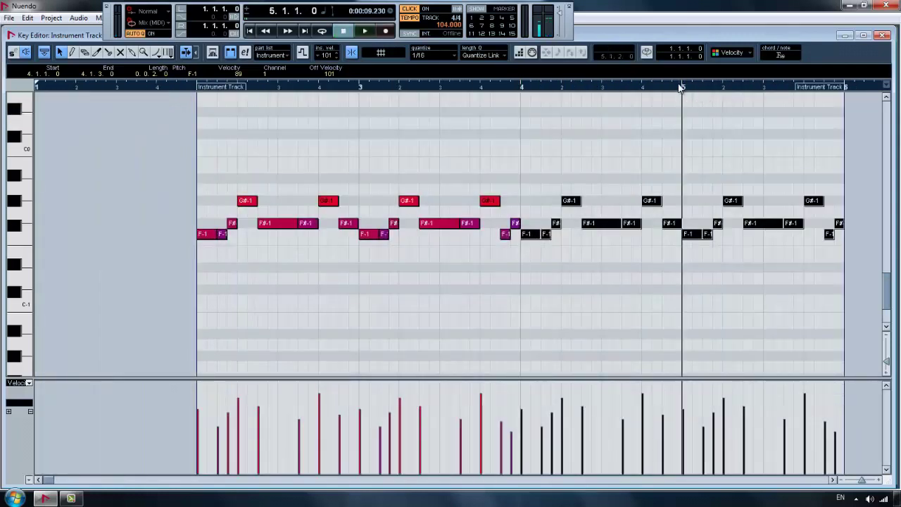
{"action": "key", "text": "h"}
{"action": "key", "text": "h"}
{"action": "key", "text": "h"}
{"action": "left_click", "coordinate": [582, 125]}
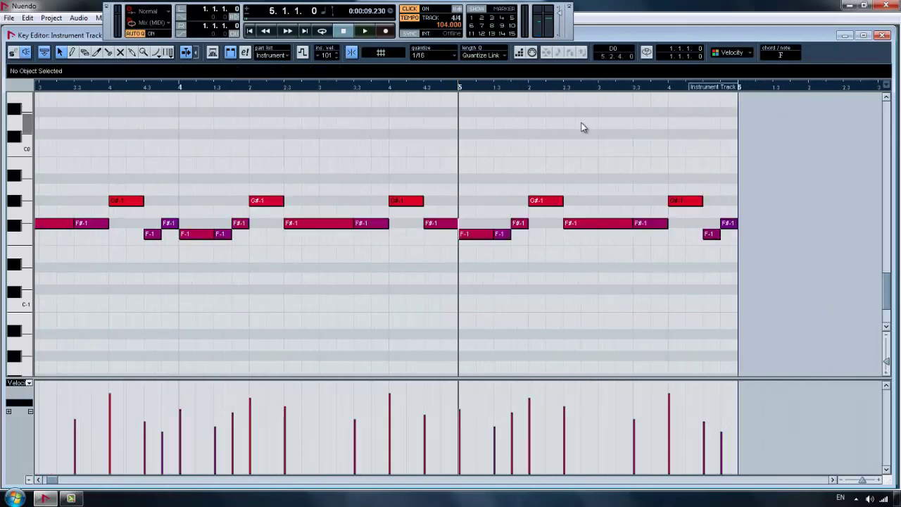
{"action": "key", "text": "space"}
{"action": "key", "text": "space"}
{"action": "key", "text": "space"}
{"action": "key", "text": "space"}
{"action": "key", "text": "space"}
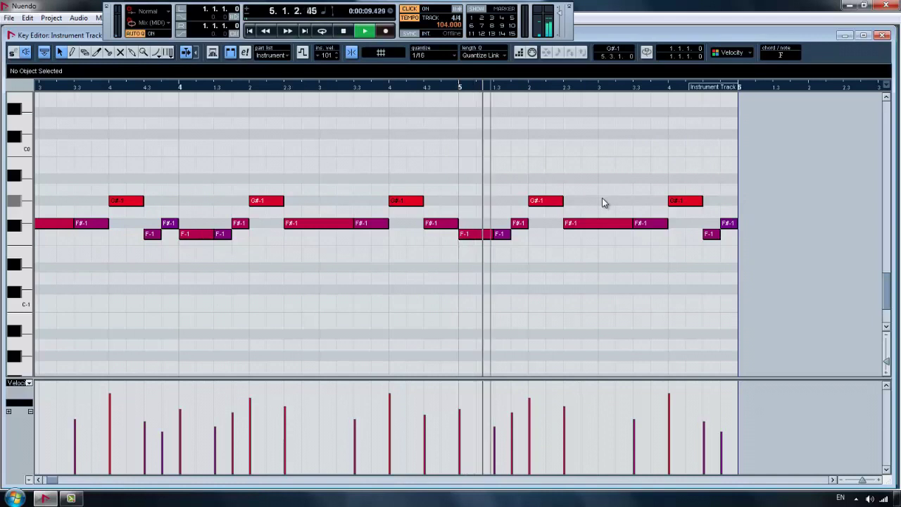
{"action": "key", "text": "space"}
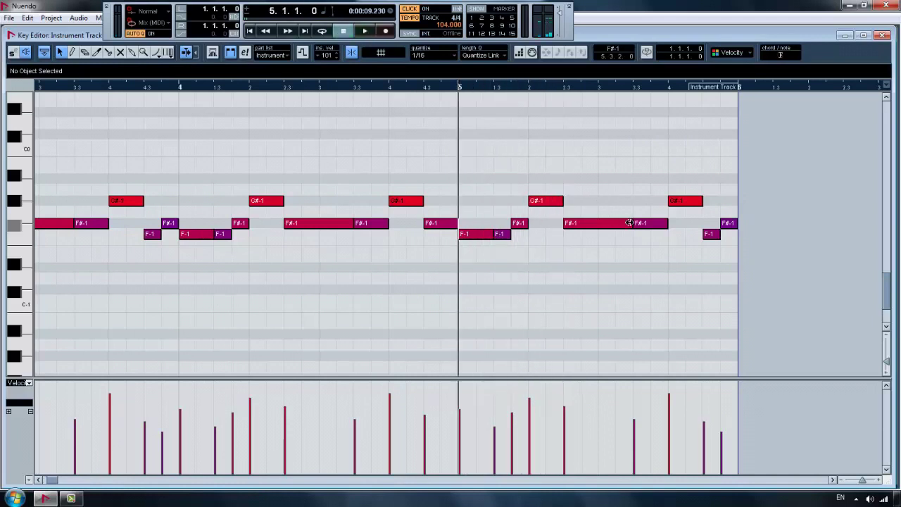
Shorten the long F#-1 note in bar 5 to 1/8 and move the four notes after it an eighth earlier.
{"action": "left_click_drag", "start_coordinate": [630, 223], "coordinate": [599, 223]}
{"action": "left_click_drag", "start_coordinate": [737, 253], "coordinate": [633, 169]}
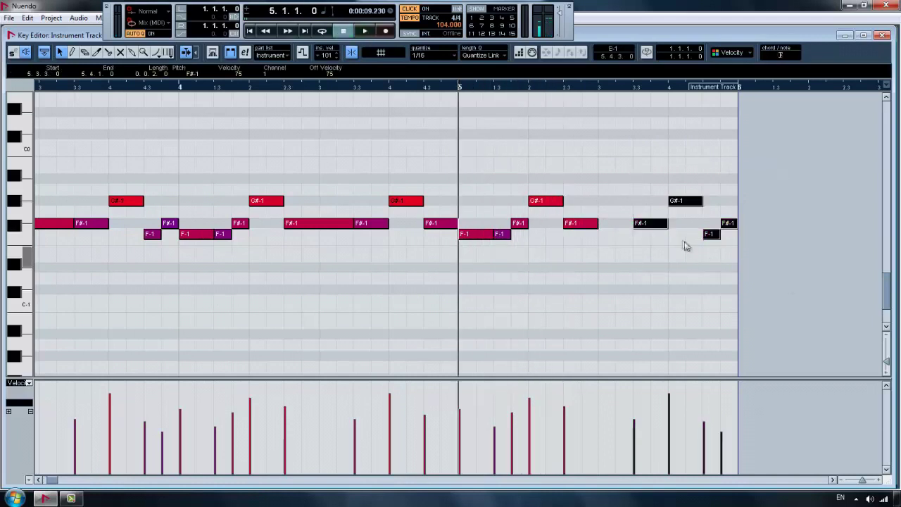
{"action": "left_click_drag", "start_coordinate": [630, 226], "coordinate": [592, 239]}
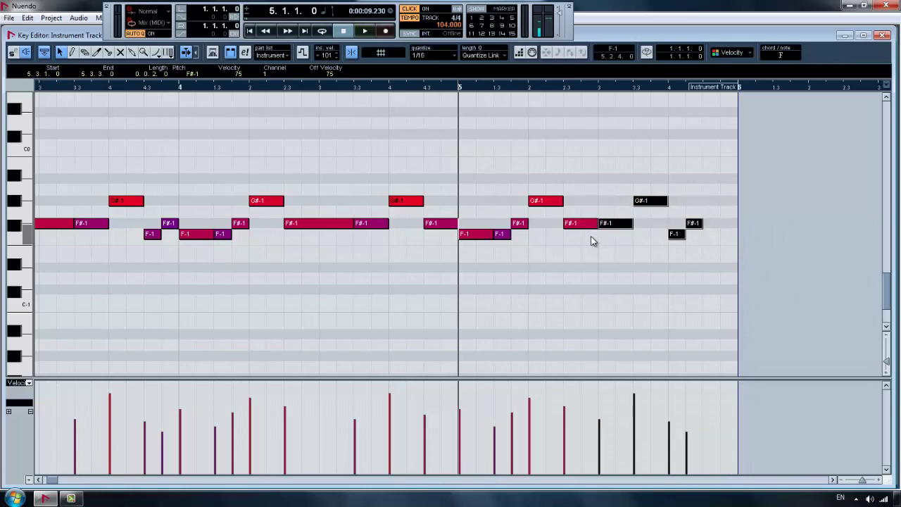
{"action": "left_click", "coordinate": [583, 237]}
{"action": "key", "text": "space"}
{"action": "key", "text": "space"}
Lower the F#-1 note on beat 3 of bar 5 to F-1 and play the bar.
{"action": "left_click", "coordinate": [611, 225]}
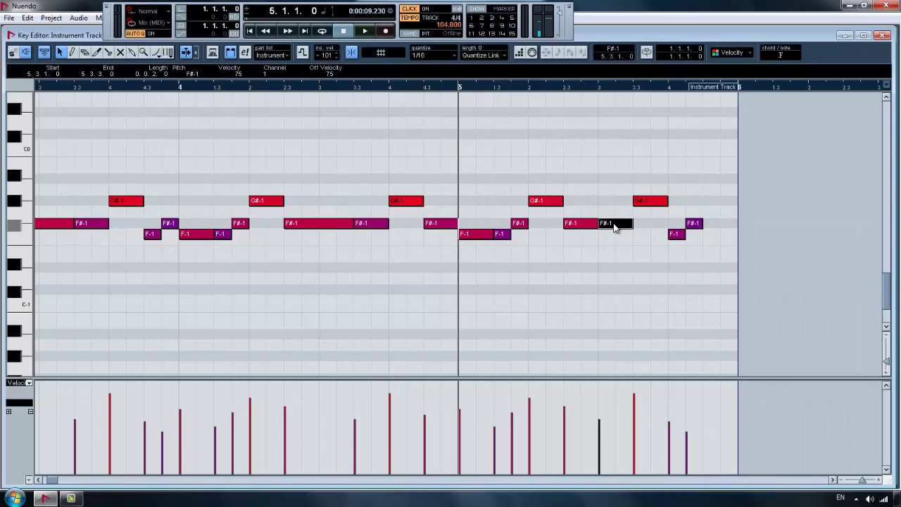
{"action": "key", "text": "space"}
{"action": "left_click", "coordinate": [591, 262]}
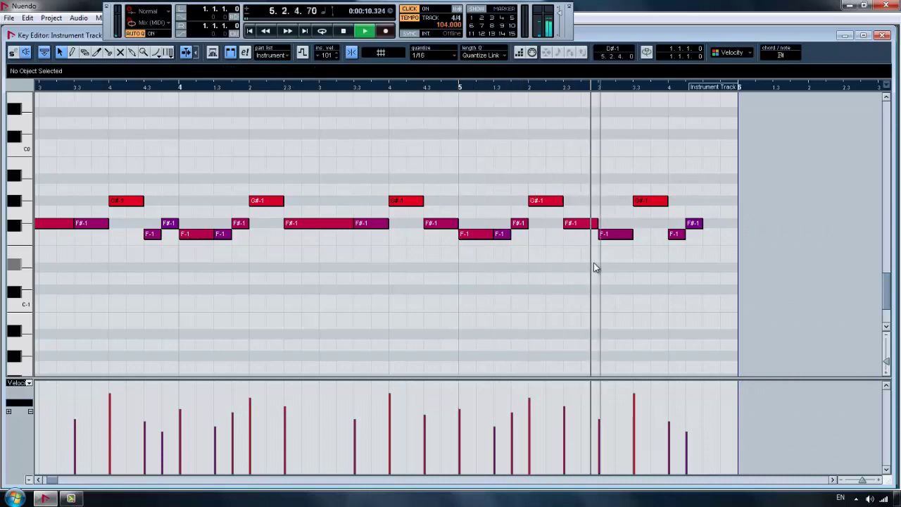
{"action": "key", "text": "space"}
Delete all notes from beat 3 of bar 5 onward and play the remaining notes of the bar.
{"action": "left_click_drag", "start_coordinate": [625, 174], "coordinate": [712, 247]}
{"action": "key", "text": "Delete"}
{"action": "key", "text": "space"}
{"action": "key", "text": "space"}
Paste a copy of the five notes in bar 5's first half at beat 3 and play the bar.
{"action": "left_click_drag", "start_coordinate": [605, 176], "coordinate": [496, 254]}
{"action": "left_click_drag", "start_coordinate": [630, 150], "coordinate": [455, 255]}
{"action": "left_click_drag", "start_coordinate": [487, 158], "coordinate": [615, 269]}
{"action": "left_click", "coordinate": [600, 87]}
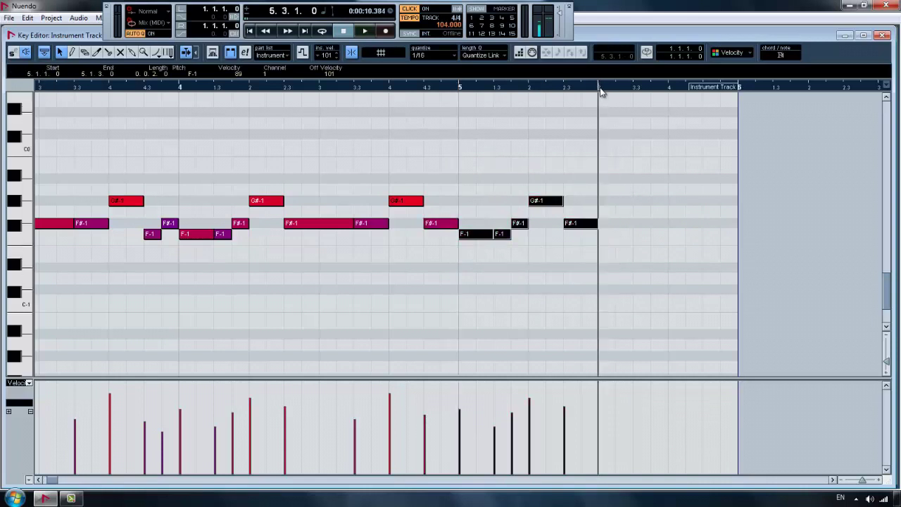
{"action": "key", "text": "ctrl+v"}
{"action": "left_click", "coordinate": [455, 87]}
{"action": "key", "text": "space"}
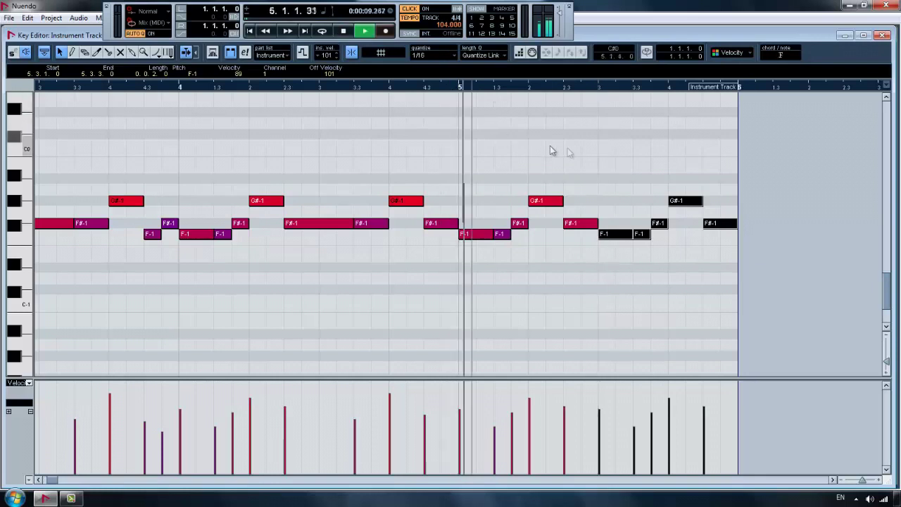
{"action": "left_click", "coordinate": [560, 151]}
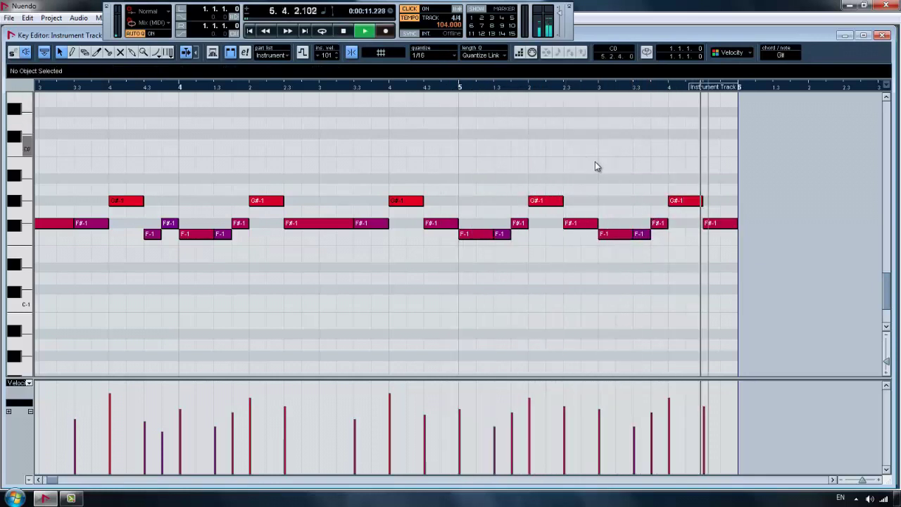
{"action": "key", "text": "space"}
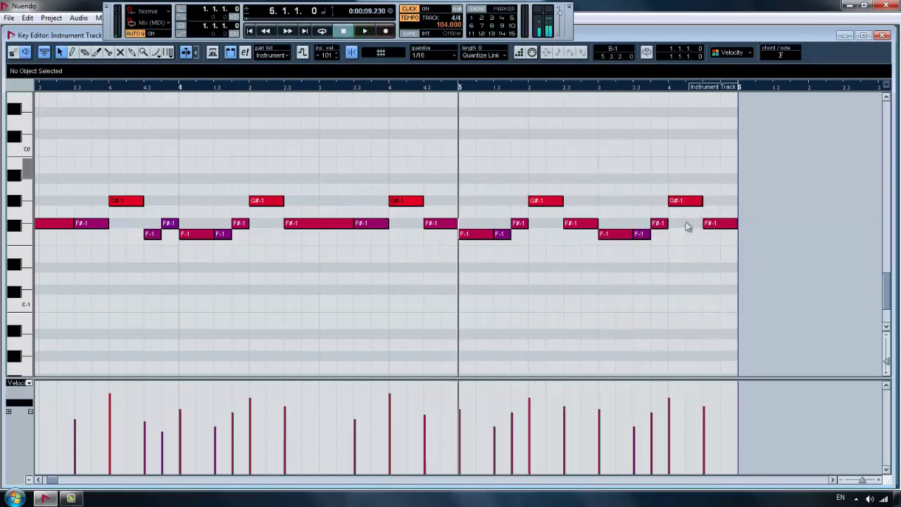
Make bar 5's last note a 1/16 F-1 with reduced velocity and add a 1/16 F#-1 note after it with velocity 77.
{"action": "left_click", "coordinate": [733, 225]}
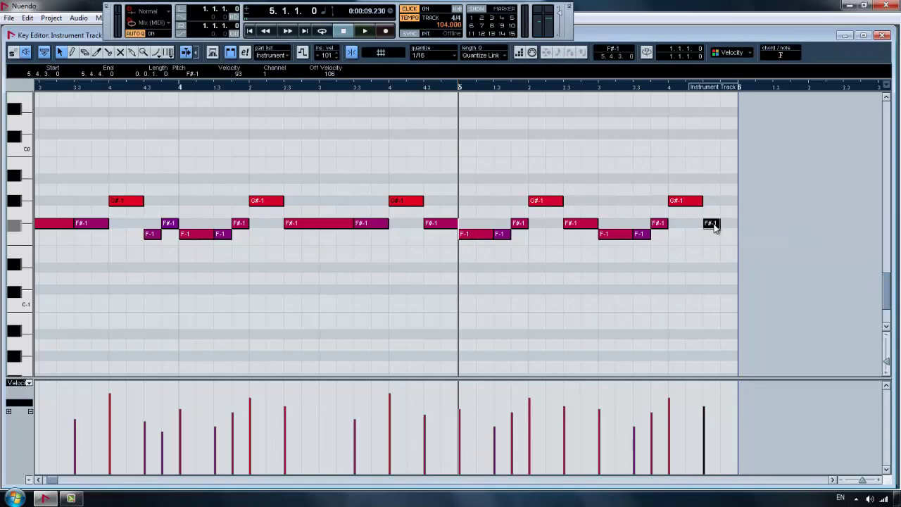
{"action": "right_click", "coordinate": [716, 214]}
{"action": "left_click", "coordinate": [726, 221]}
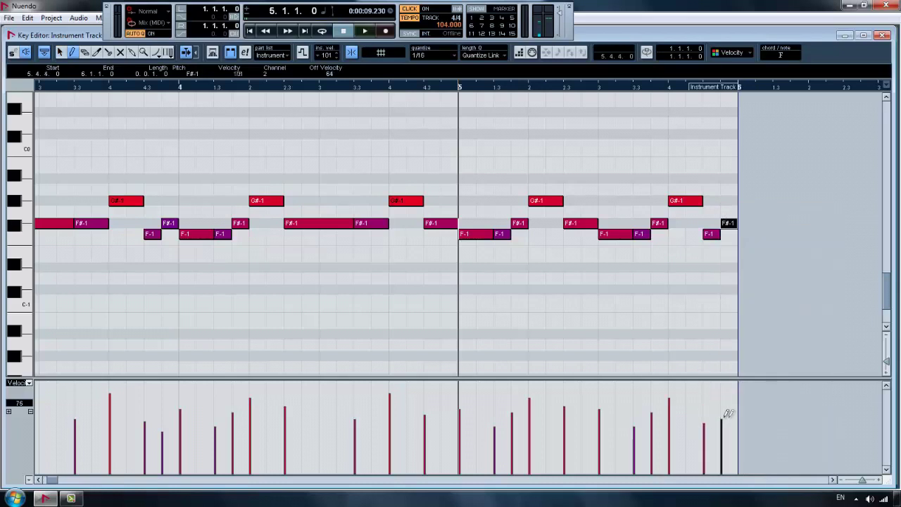
{"action": "key", "text": "space"}
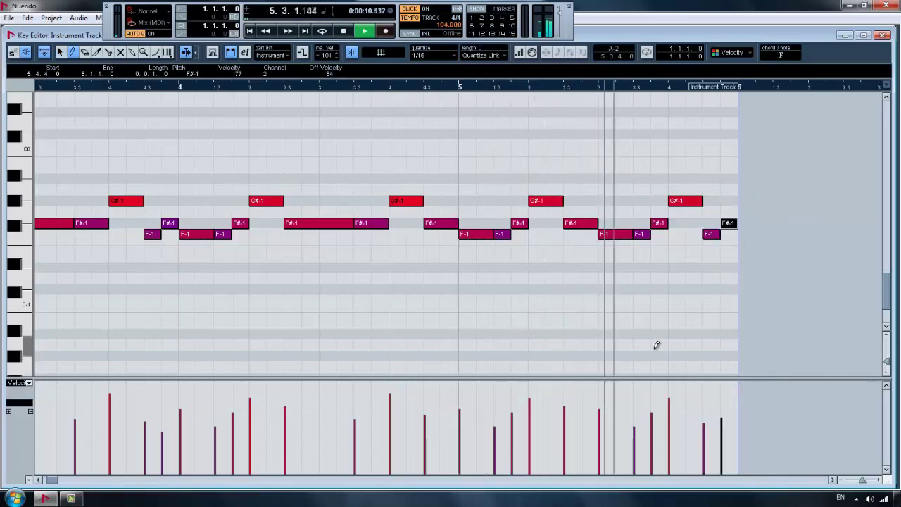
{"action": "key", "text": "space"}
Replace the two 1/16 notes just before beat 4 of bar 5 with a single 1/8 F#-1 note.
{"action": "right_click", "coordinate": [633, 188]}
{"action": "left_click", "coordinate": [649, 196]}
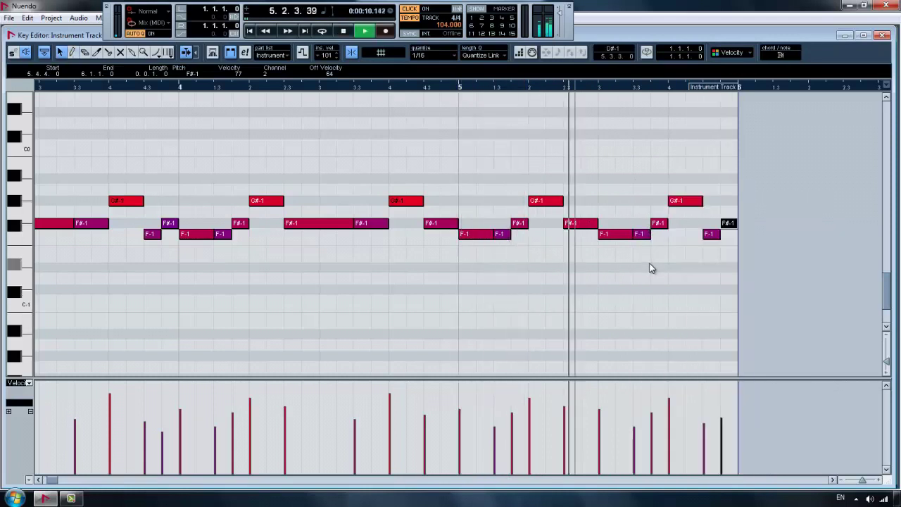
{"action": "key", "text": "space"}
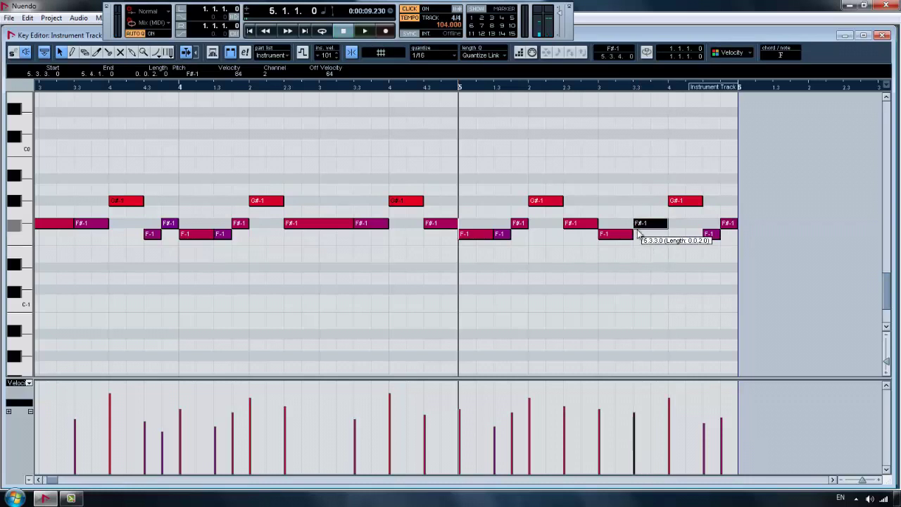
Lower the velocity of the final F#-1 note in bar 5 and replay the bar.
{"action": "right_click", "coordinate": [664, 205]}
{"action": "left_click", "coordinate": [694, 221]}
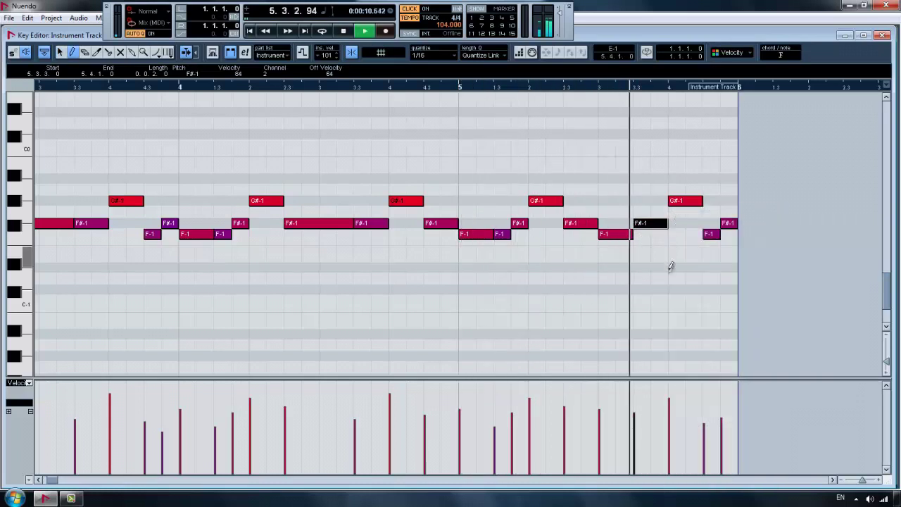
{"action": "key", "text": "space"}
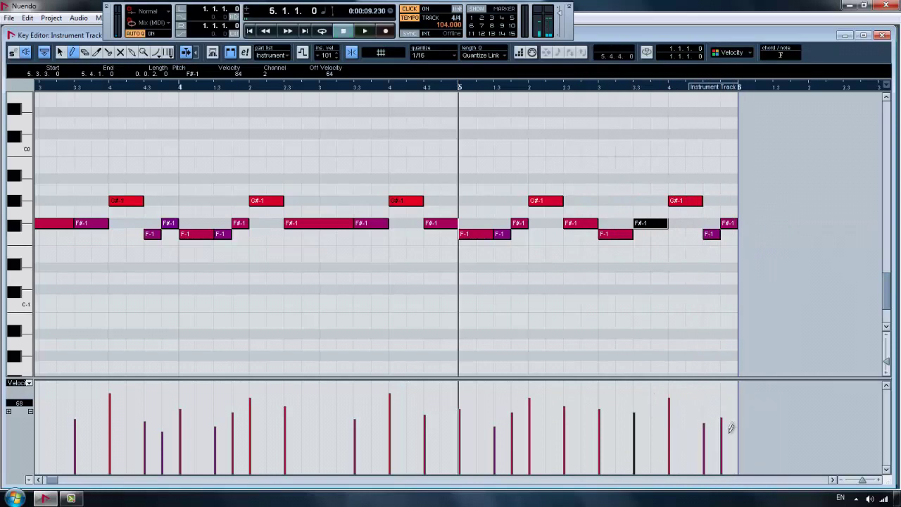
{"action": "key", "text": "space"}
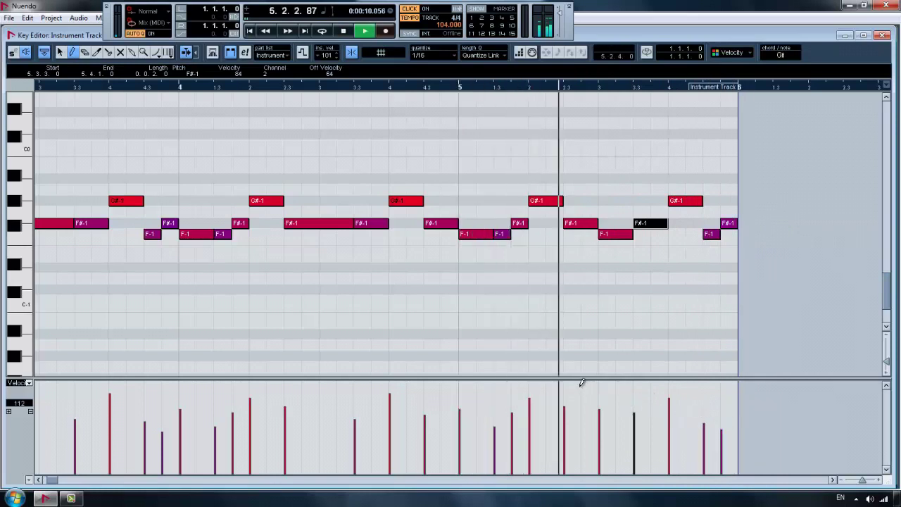
{"action": "key", "text": "space"}
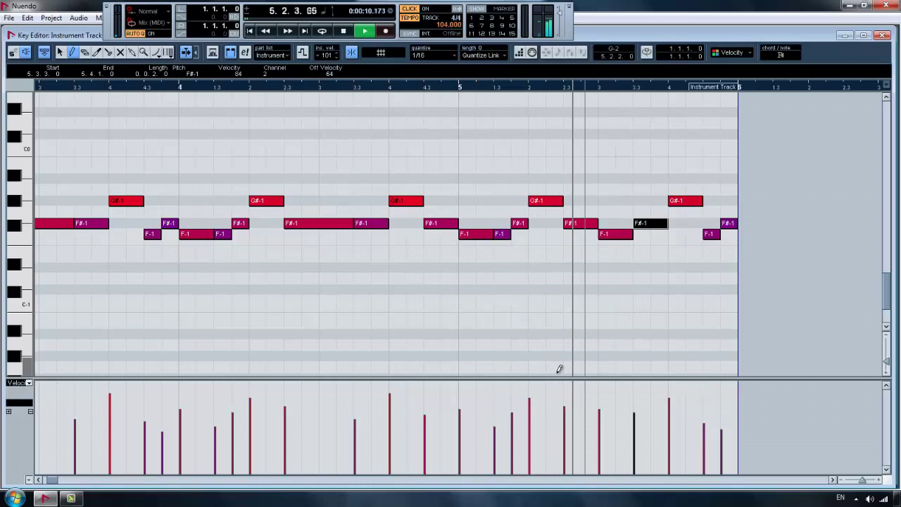
{"action": "key", "text": "space"}
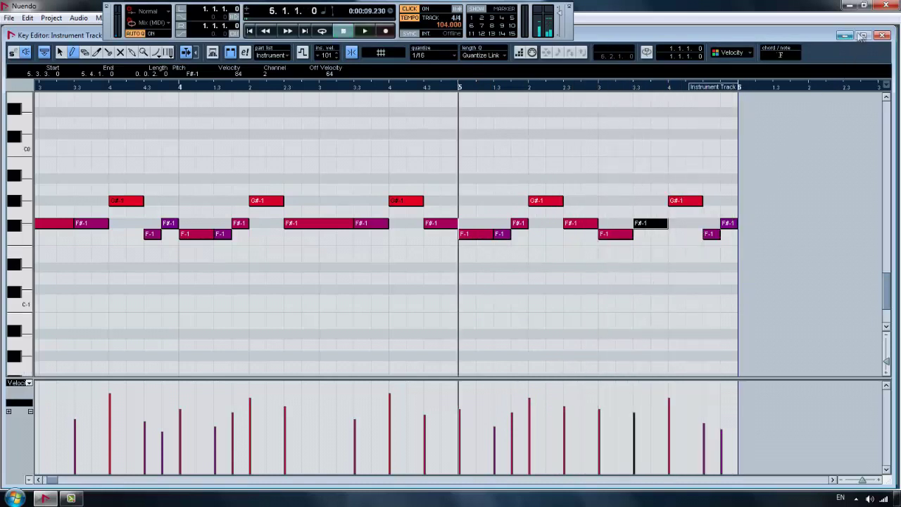
Close the note editor, copy the Chord and Stum parts to bar 6, and play both tracks from bar 2.
{"action": "left_click", "coordinate": [884, 35]}
{"action": "left_click_drag", "start_coordinate": [382, 115], "coordinate": [302, 132]}
{"action": "left_click_drag", "start_coordinate": [384, 116], "coordinate": [414, 125]}
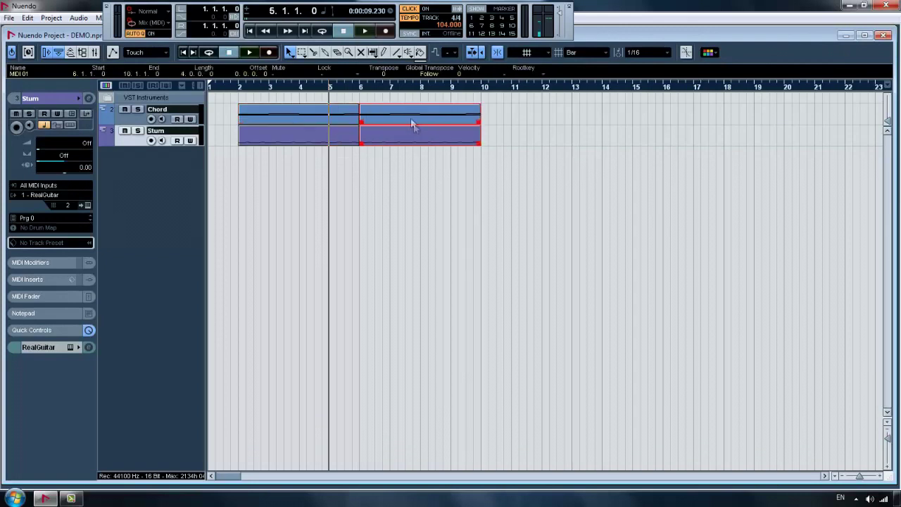
{"action": "left_click", "coordinate": [239, 87]}
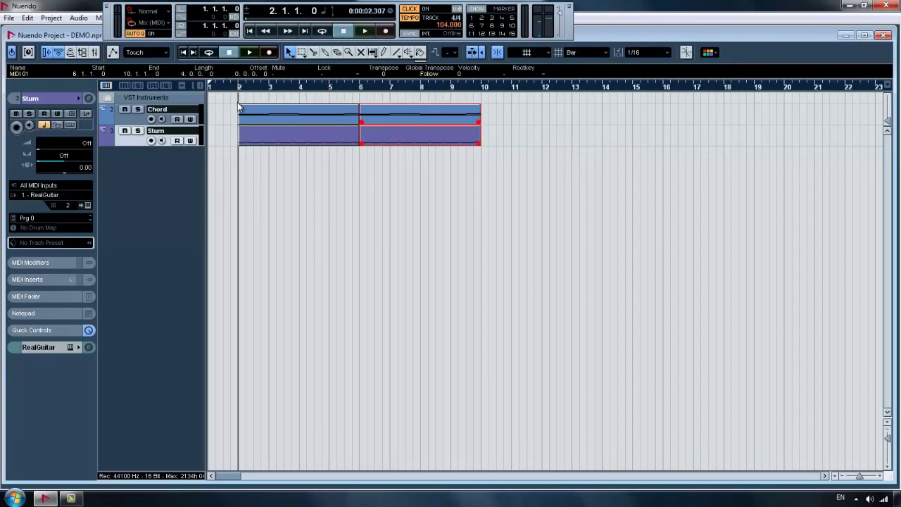
{"action": "key", "text": "space"}
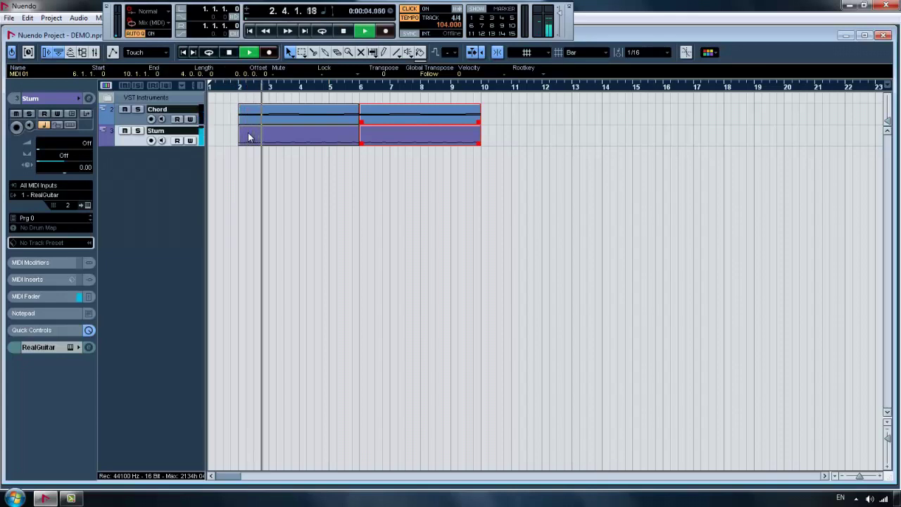
Listen to both tracks through bar 9 while briefly viewing the first Stum part's notes in the editor, and stop playback.
{"action": "left_click", "coordinate": [254, 161]}
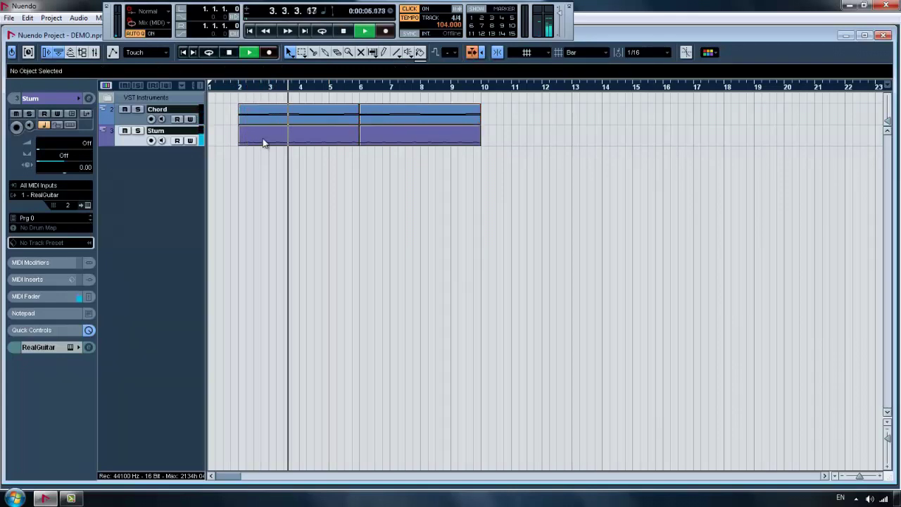
{"action": "double_click", "coordinate": [273, 141]}
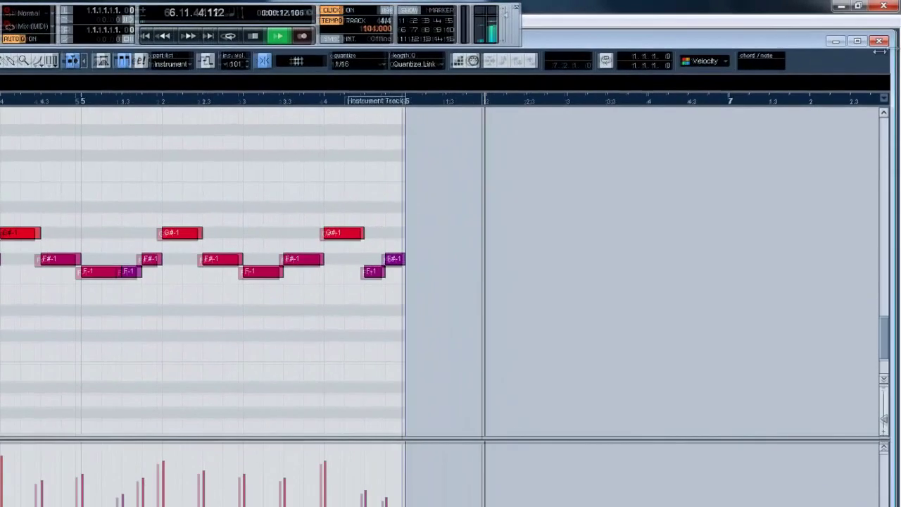
{"action": "key", "text": "Return"}
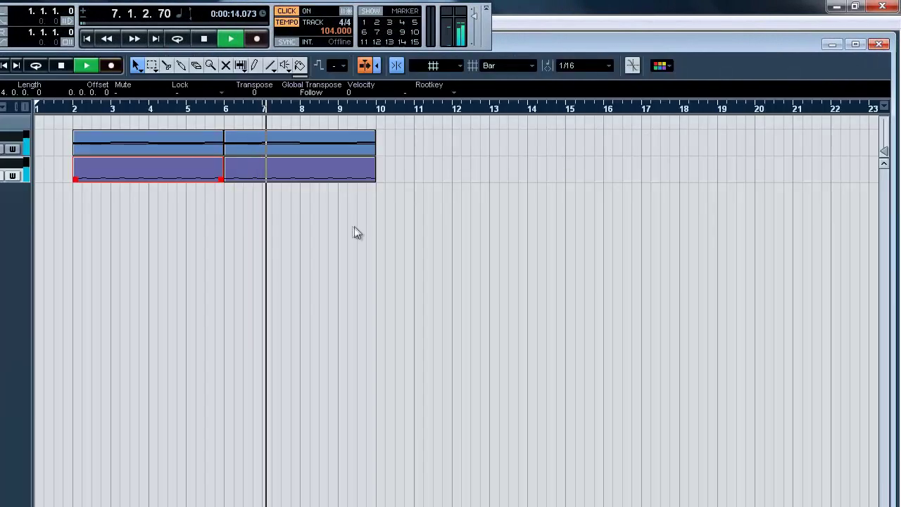
{"action": "left_click", "coordinate": [354, 227]}
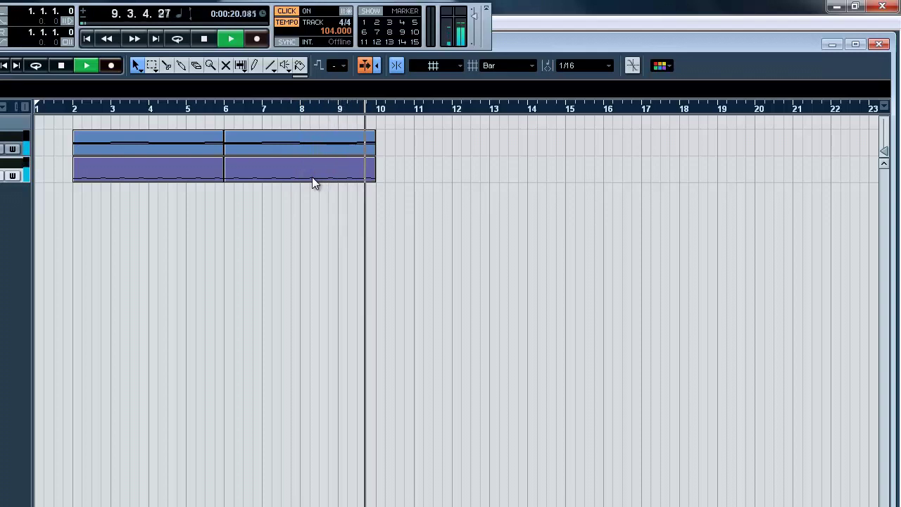
{"action": "key", "text": "space"}
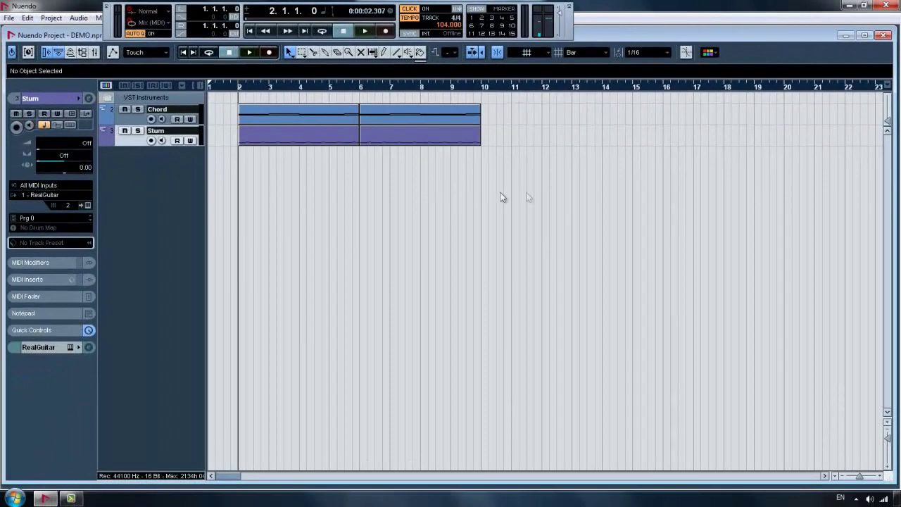
Open the RealGuitar interface from the VST instruments rack and play the arrangement from bar 2.
{"action": "key", "text": "F11"}
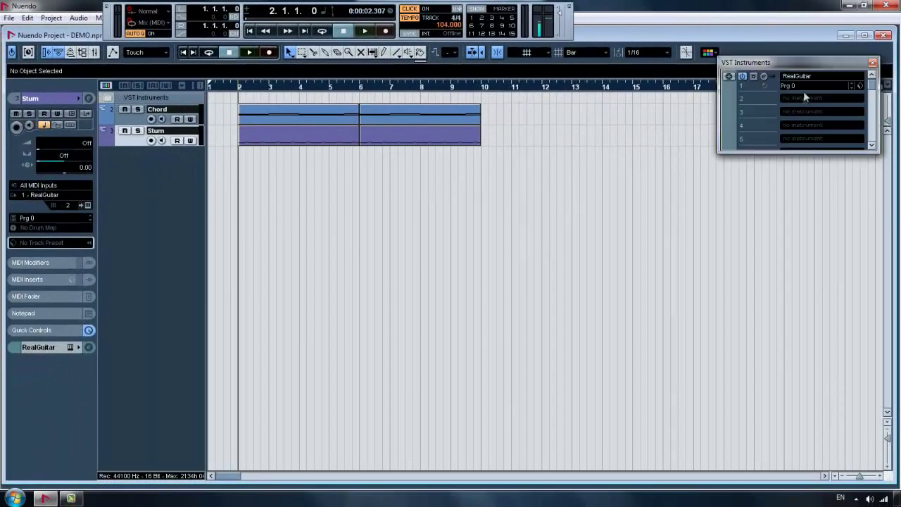
{"action": "left_click", "coordinate": [763, 76]}
{"action": "left_click_drag", "start_coordinate": [736, 86], "coordinate": [635, 99]}
{"action": "key", "text": "space"}
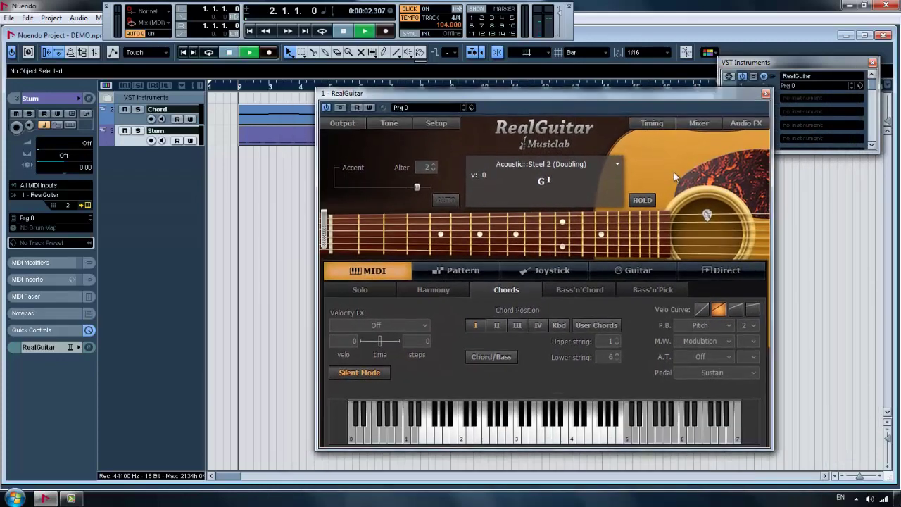
Compare RealGuitar's four velocity curves during playback and set the linear first curve.
{"action": "key", "text": "space"}
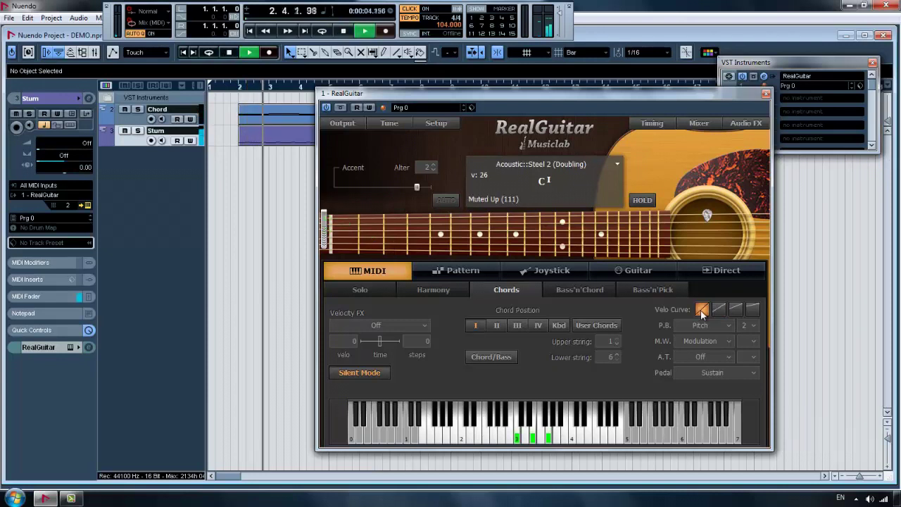
{"action": "key", "text": "space"}
{"action": "left_click", "coordinate": [753, 310]}
{"action": "key", "text": "space"}
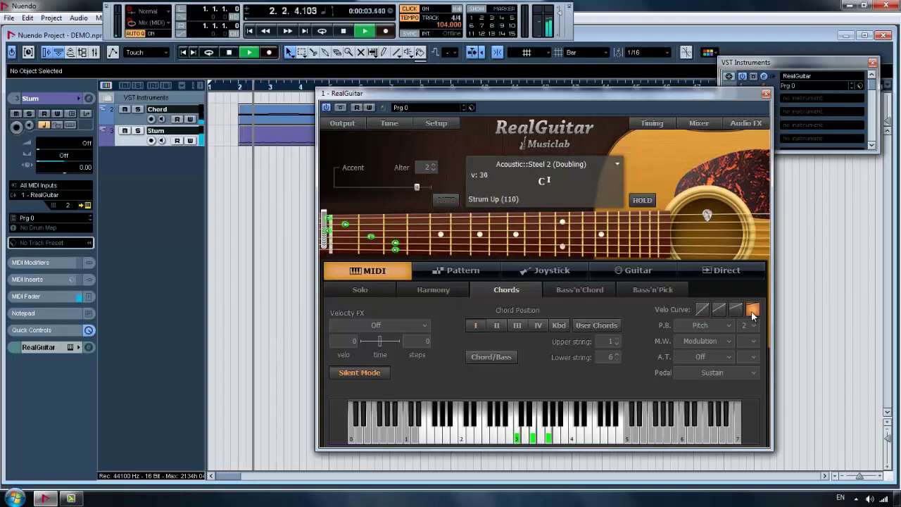
{"action": "left_click", "coordinate": [735, 311]}
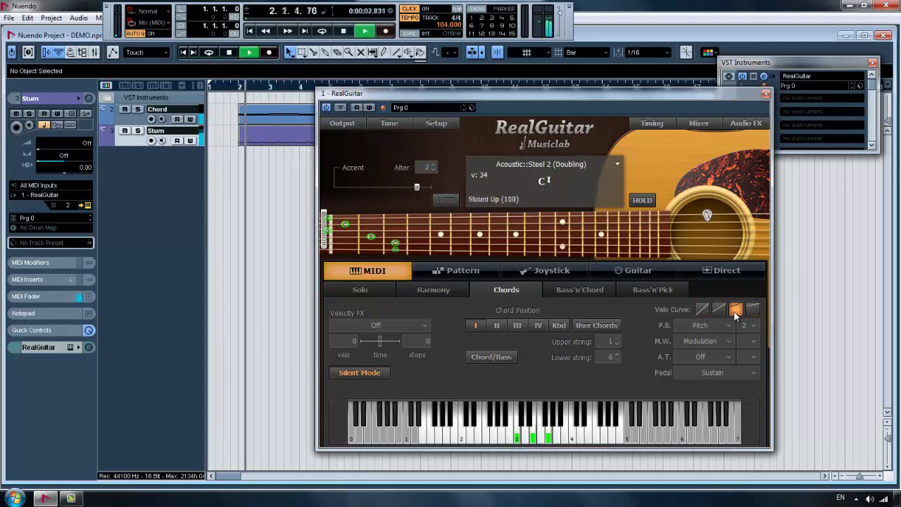
{"action": "left_click", "coordinate": [718, 311]}
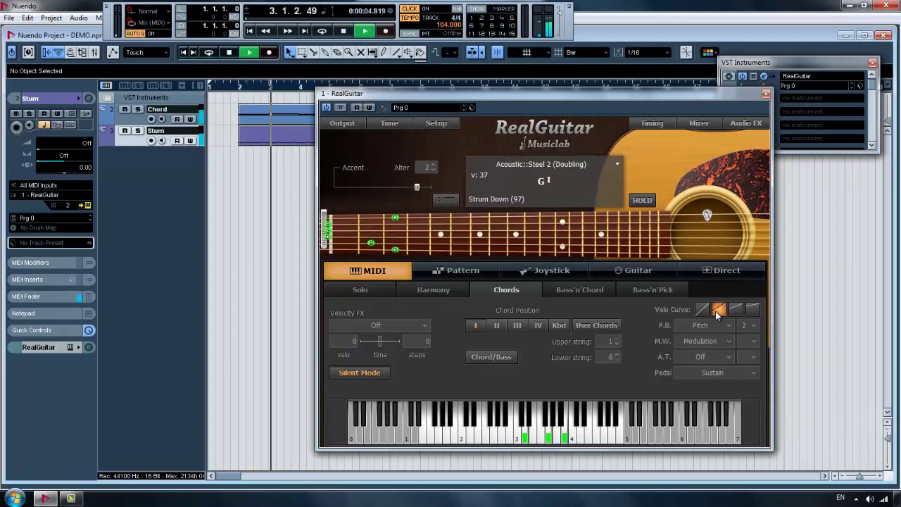
{"action": "key", "text": "space"}
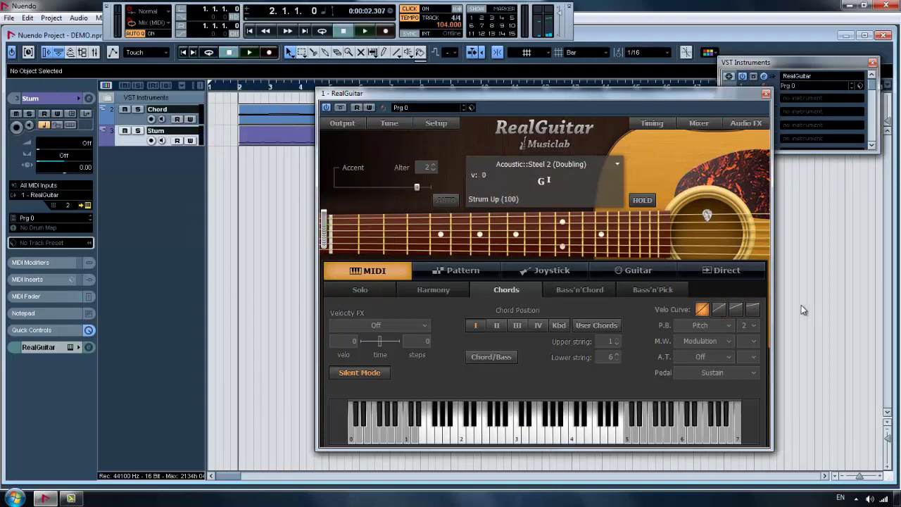
Try RealGuitar's pick at position 1 and at the fretboard edge of the sound hole, playing from bar 2 each time.
{"action": "key", "text": "space"}
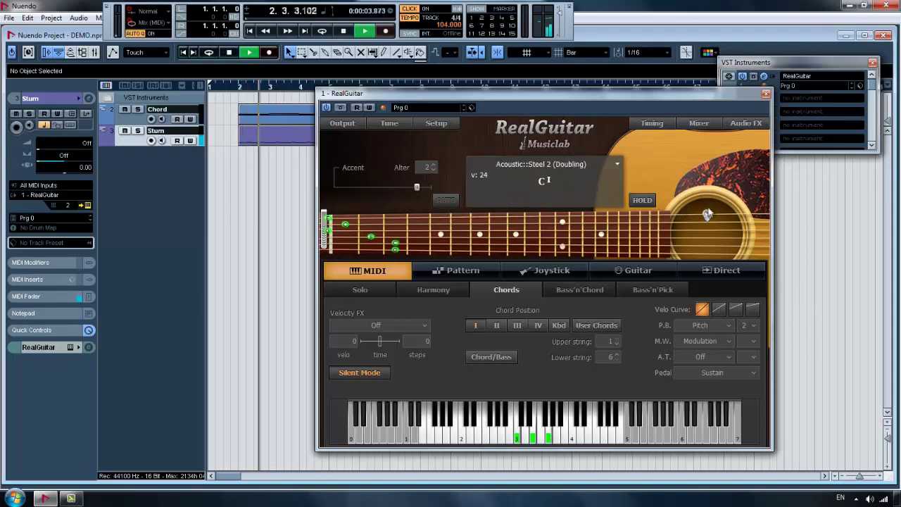
{"action": "key", "text": "space"}
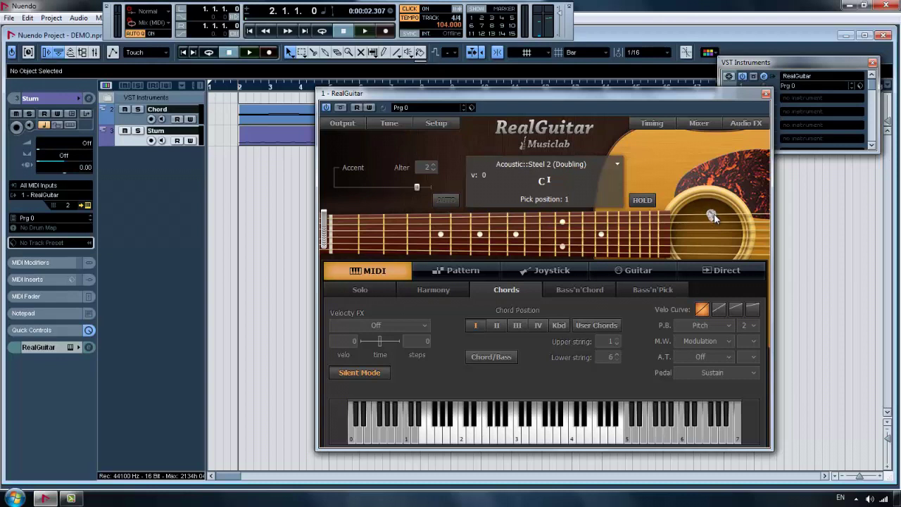
{"action": "key", "text": "space"}
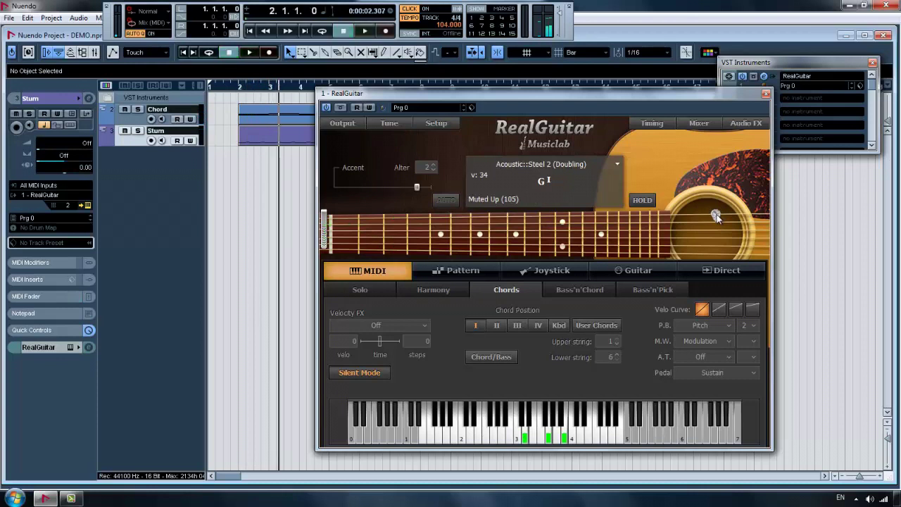
{"action": "key", "text": "space"}
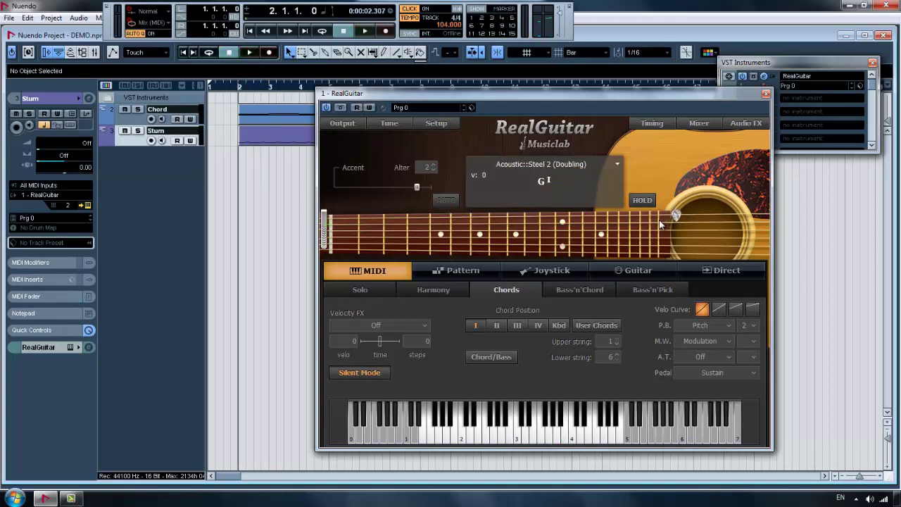
{"action": "key", "text": "space"}
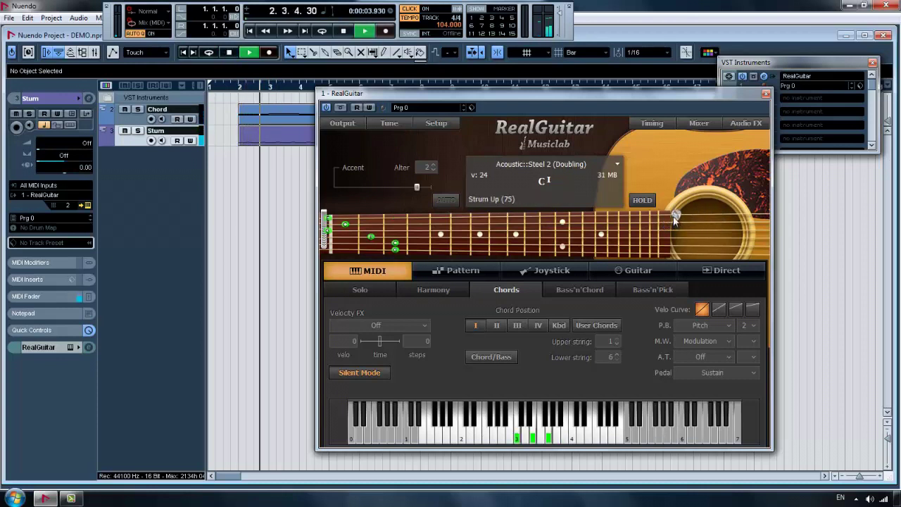
{"action": "key", "text": "space"}
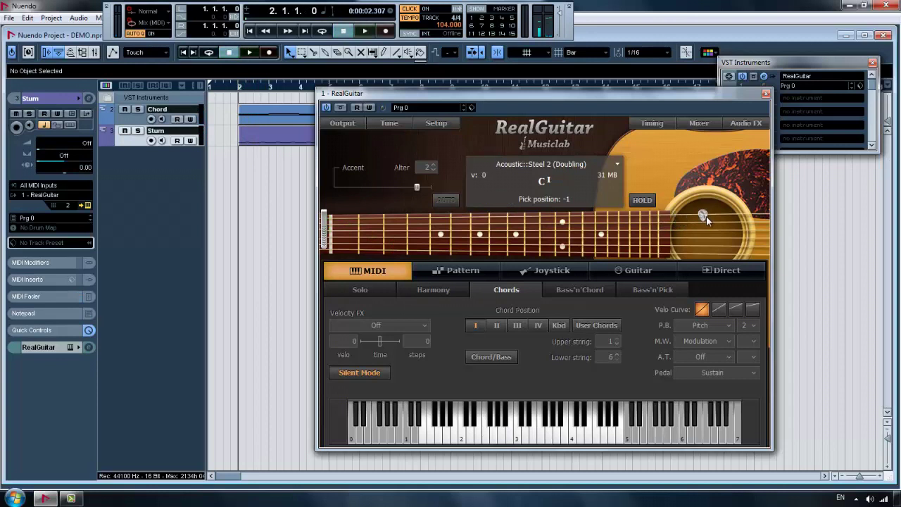
Audition the pick at position 1 and set the pick position to 2, playing from bar 2.
{"action": "left_click_drag", "start_coordinate": [706, 217], "coordinate": [709, 219]}
{"action": "key", "text": "space"}
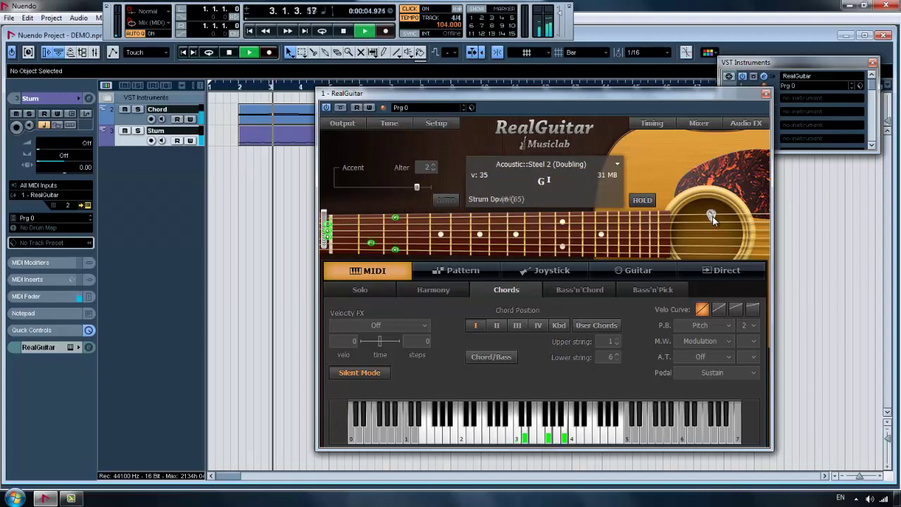
{"action": "key", "text": "space"}
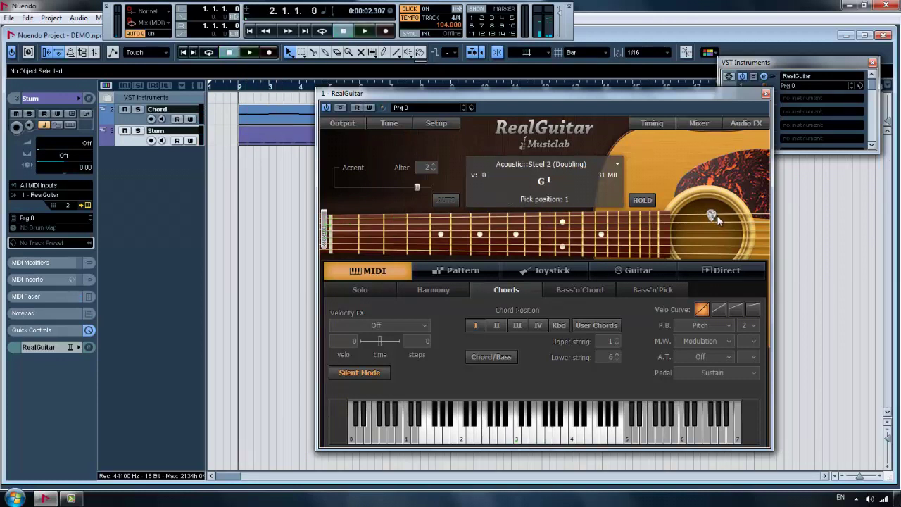
{"action": "key", "text": "space"}
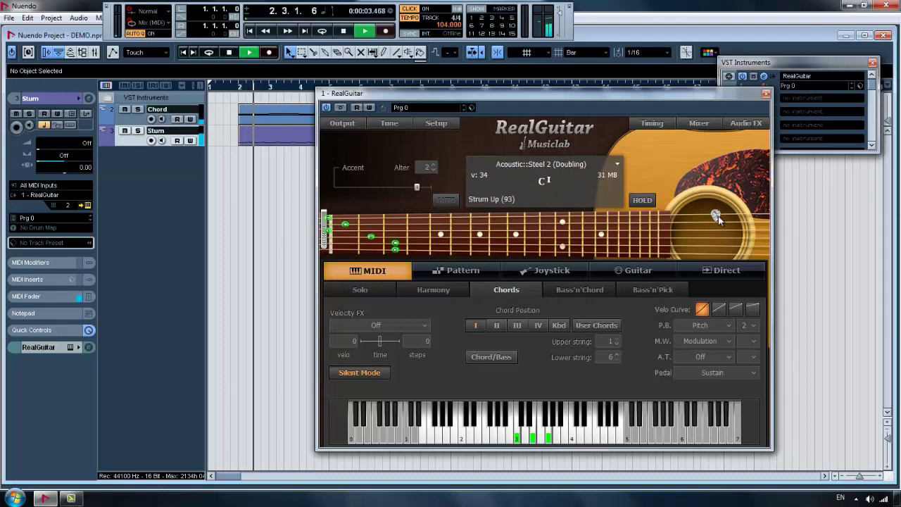
{"action": "key", "text": "space"}
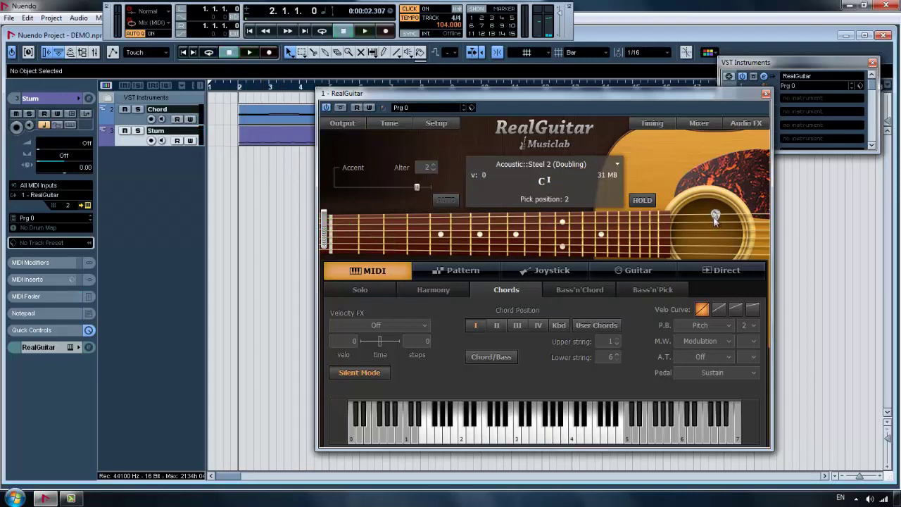
Compare strum times of 60 ms and 20 ms during playback and set RealGuitar's strum time to 22 ms.
{"action": "left_click", "coordinate": [651, 124]}
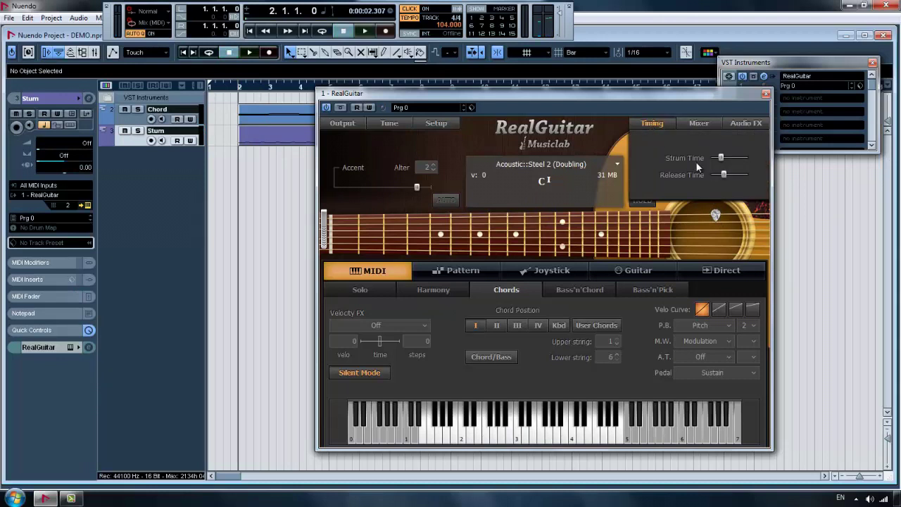
{"action": "mouse_move", "coordinate": [685, 159]}
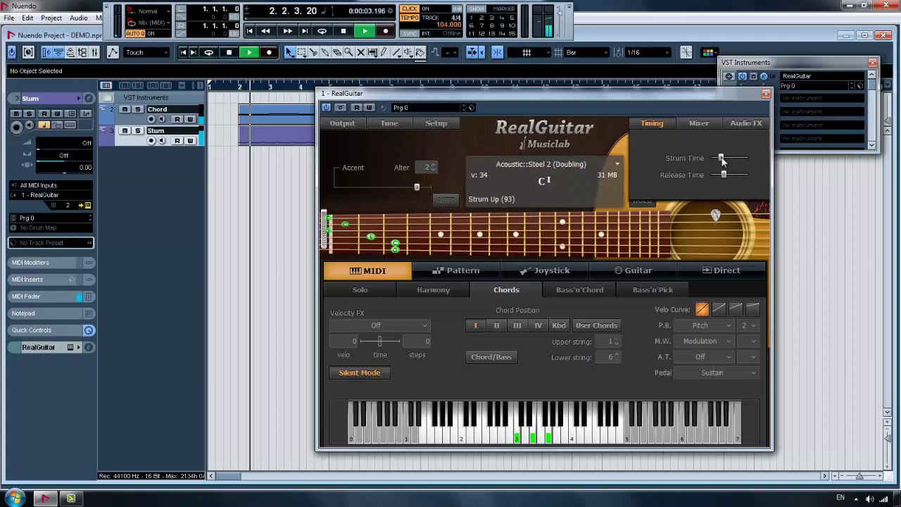
{"action": "key", "text": "space"}
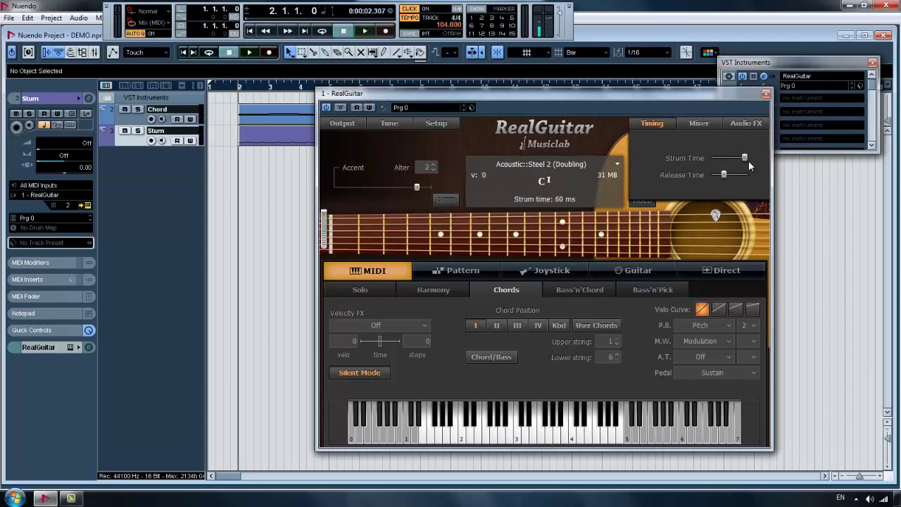
{"action": "key", "text": "space"}
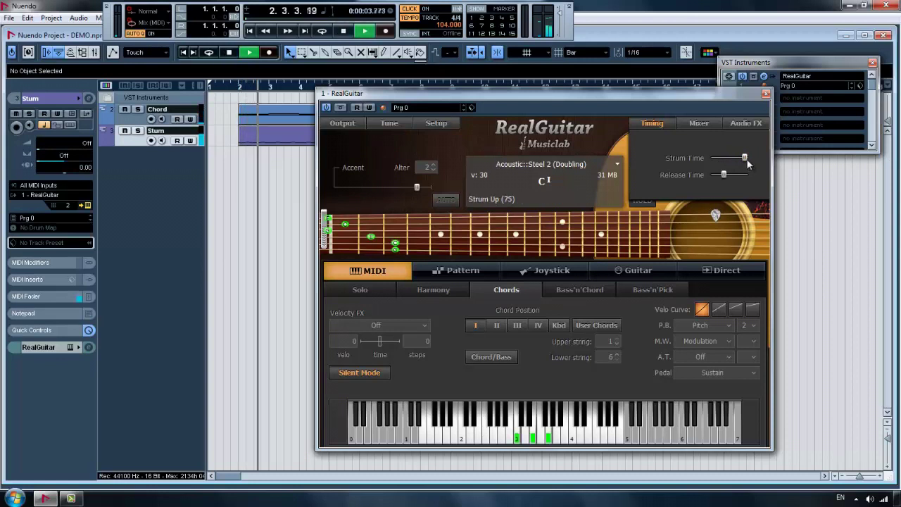
{"action": "key", "text": "space"}
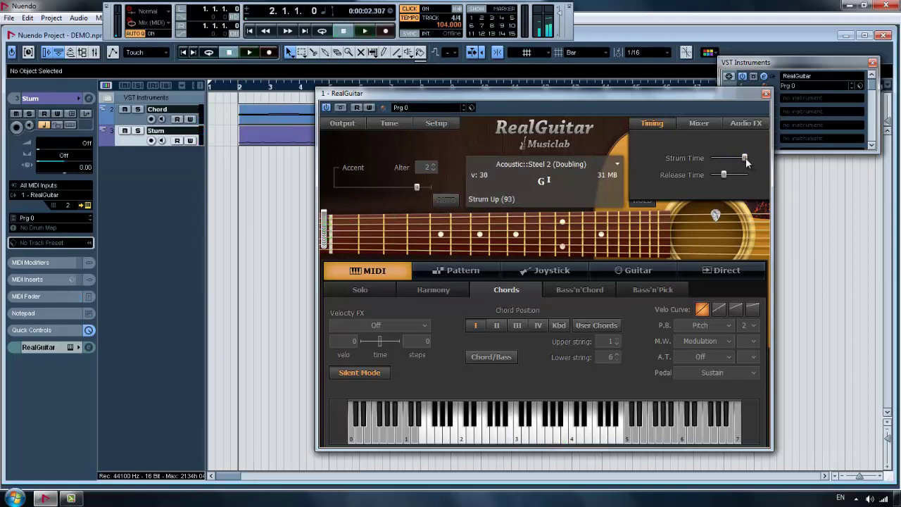
{"action": "left_click_drag", "start_coordinate": [746, 157], "coordinate": [704, 159]}
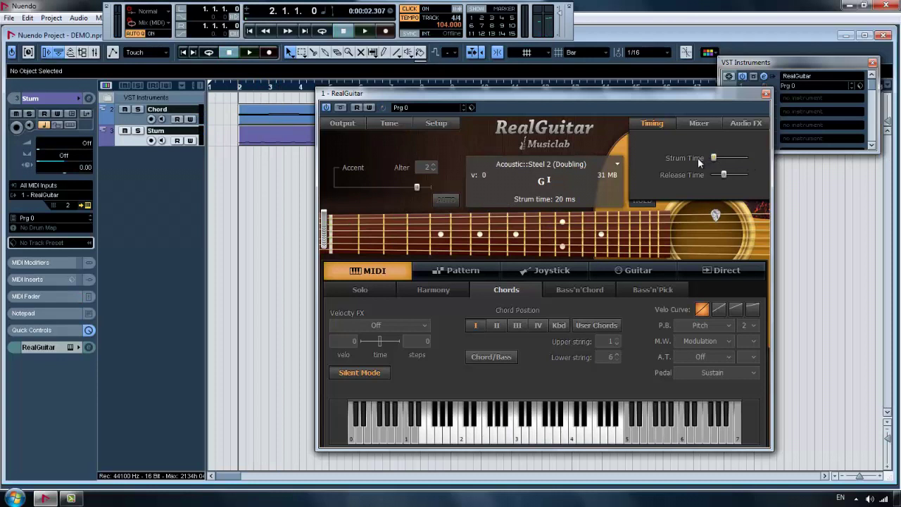
{"action": "key", "text": "space"}
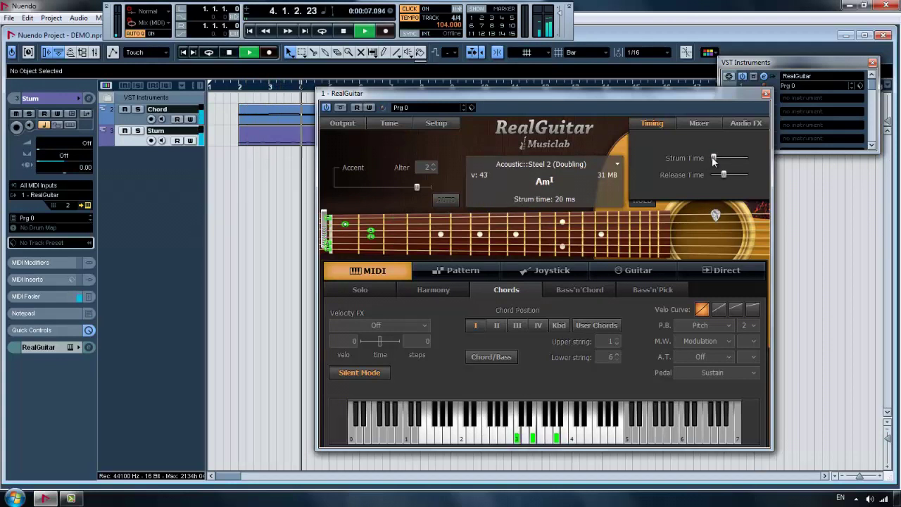
{"action": "key", "text": "space"}
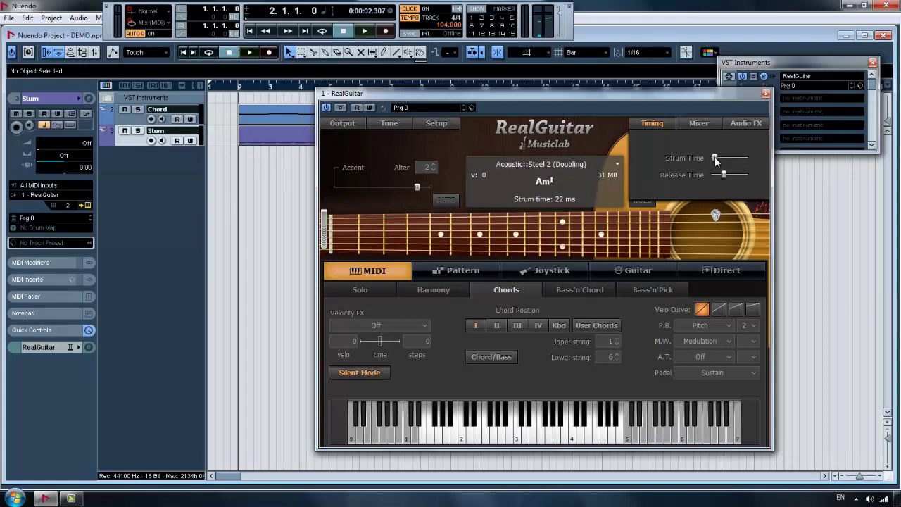
{"action": "key", "text": "space"}
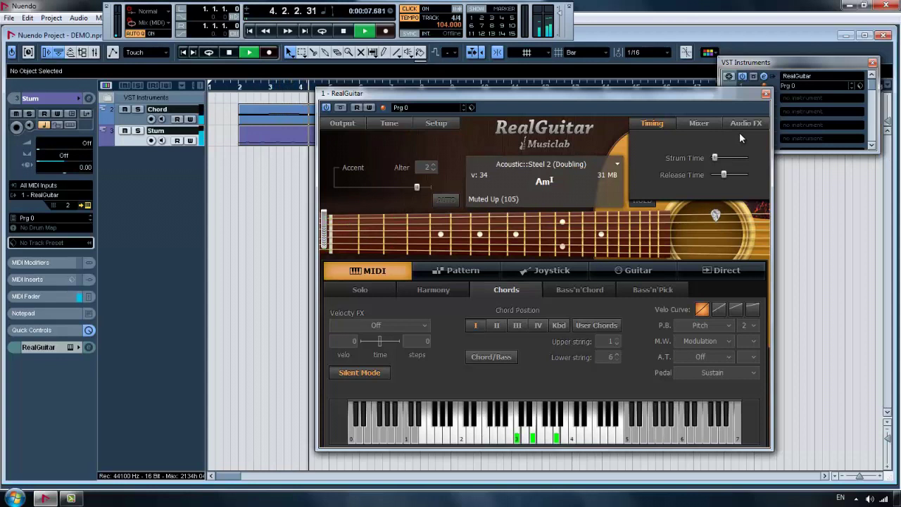
{"action": "key", "text": "space"}
Raise the fret noise level in RealGuitar's mixer, play the part, and close the instrument window.
{"action": "left_click", "coordinate": [700, 124]}
{"action": "mouse_move", "coordinate": [652, 166]}
{"action": "left_click_drag", "start_coordinate": [652, 155], "coordinate": [656, 142]}
{"action": "mouse_move", "coordinate": [681, 182]}
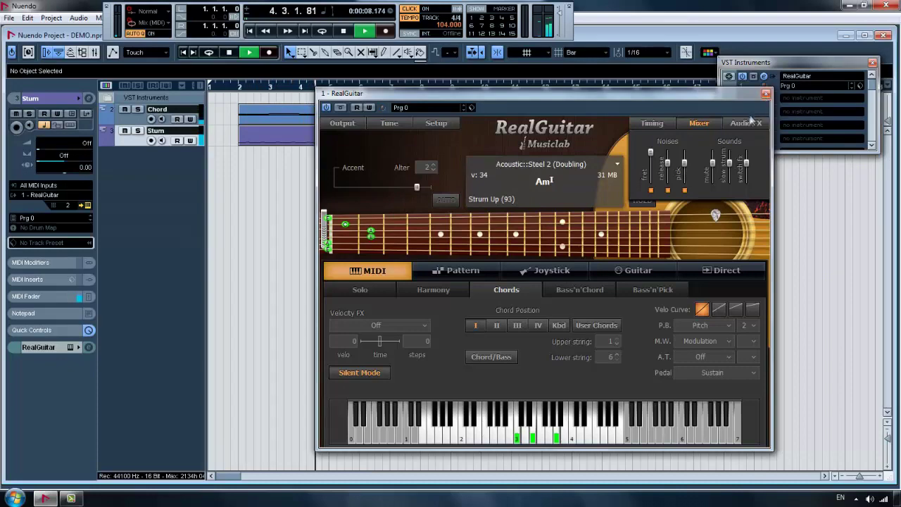
{"action": "key", "text": "space"}
{"action": "left_click", "coordinate": [766, 93]}
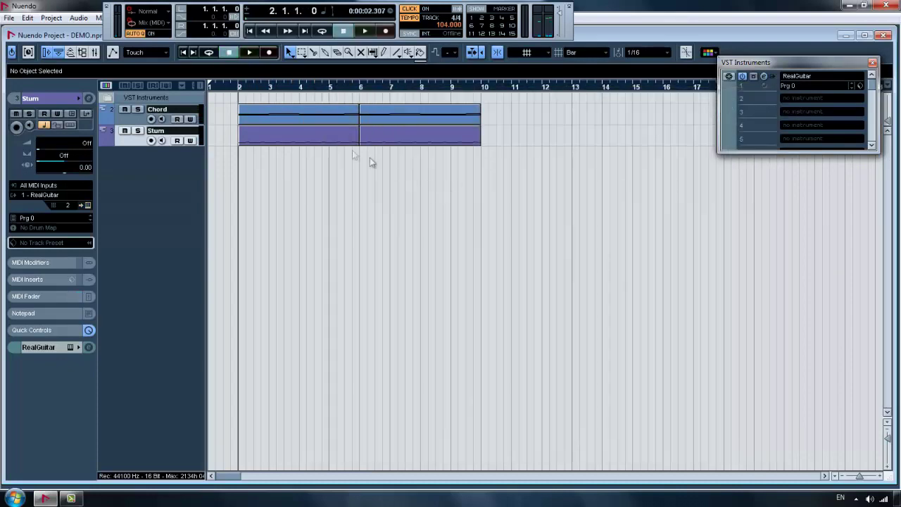
Open the Chord track's part at bars 2 to 6 in the Key Editor with the selection tool active.
{"action": "right_click", "coordinate": [335, 114]}
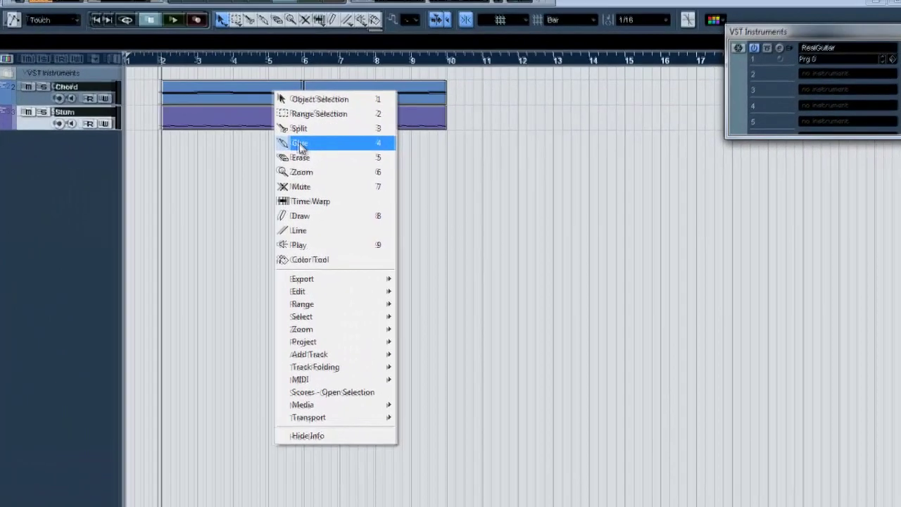
{"action": "left_click", "coordinate": [296, 99]}
{"action": "double_click", "coordinate": [257, 92]}
{"action": "right_click", "coordinate": [269, 104]}
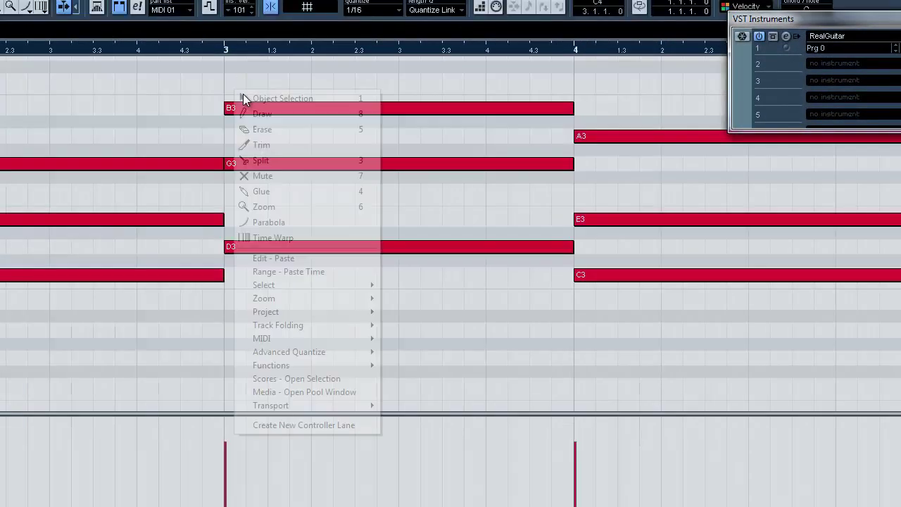
{"action": "left_click", "coordinate": [243, 93]}
{"action": "key", "text": "g"}
{"action": "key", "text": "g"}
{"action": "key", "text": "g"}
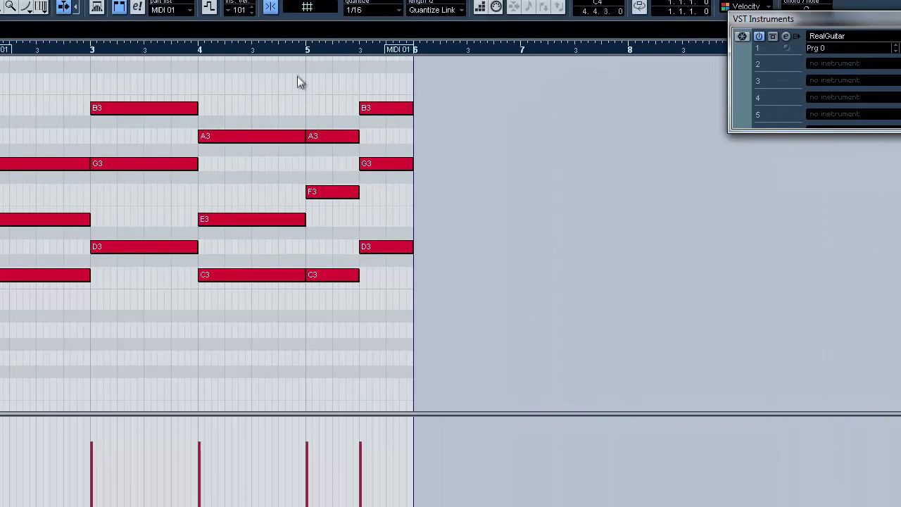
Shorten the first four chords, from bar 2 to bar 5, so each ends slightly before the next chord starts.
{"action": "left_click_drag", "start_coordinate": [66, 293], "coordinate": [83, 282]}
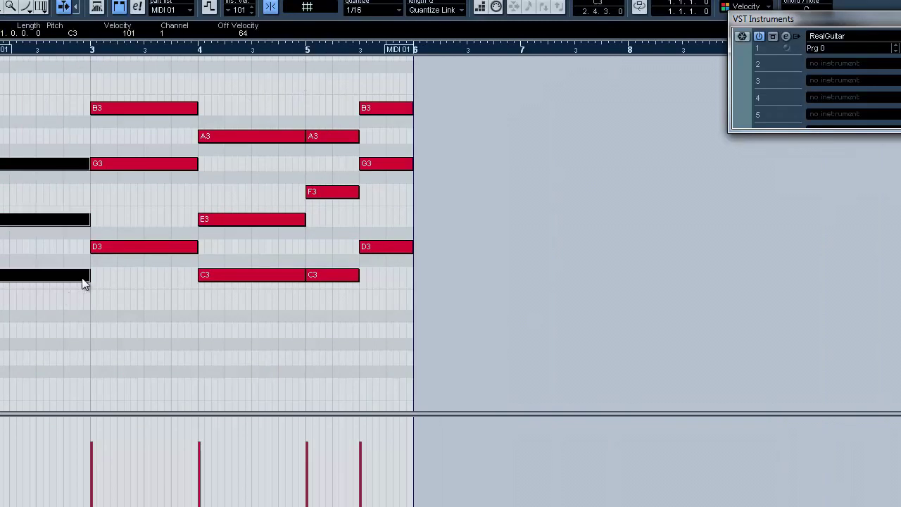
{"action": "key", "text": "h"}
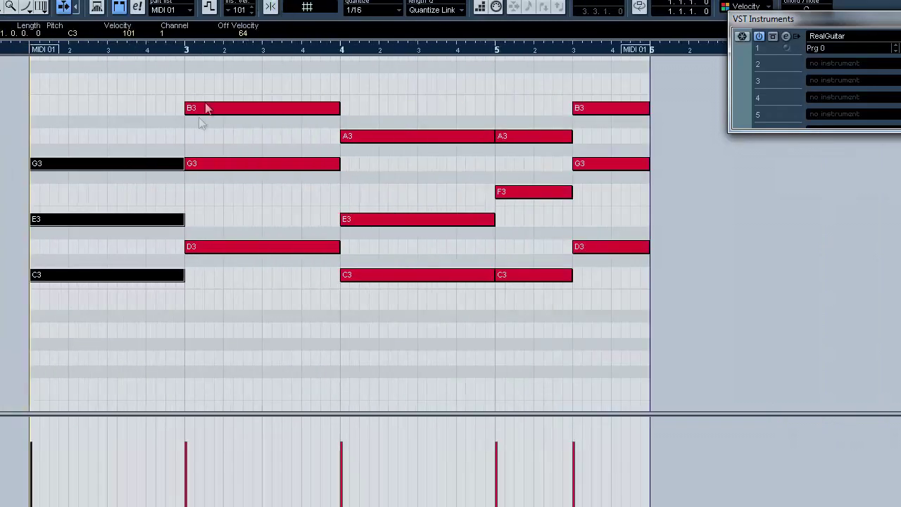
{"action": "left_click_drag", "start_coordinate": [177, 164], "coordinate": [172, 166]}
{"action": "left_click_drag", "start_coordinate": [282, 77], "coordinate": [328, 248]}
{"action": "left_click_drag", "start_coordinate": [413, 95], "coordinate": [462, 291]}
{"action": "left_click_drag", "start_coordinate": [491, 221], "coordinate": [489, 222]}
{"action": "left_click_drag", "start_coordinate": [535, 122], "coordinate": [566, 274]}
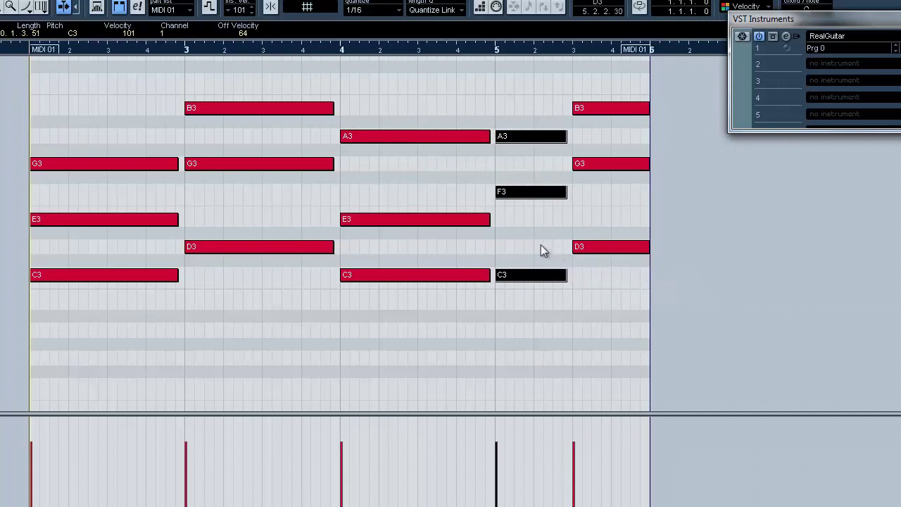
Play the shortened chords, lengthen the first chord slightly to narrow its gap, and play the part again.
{"action": "key", "text": "space"}
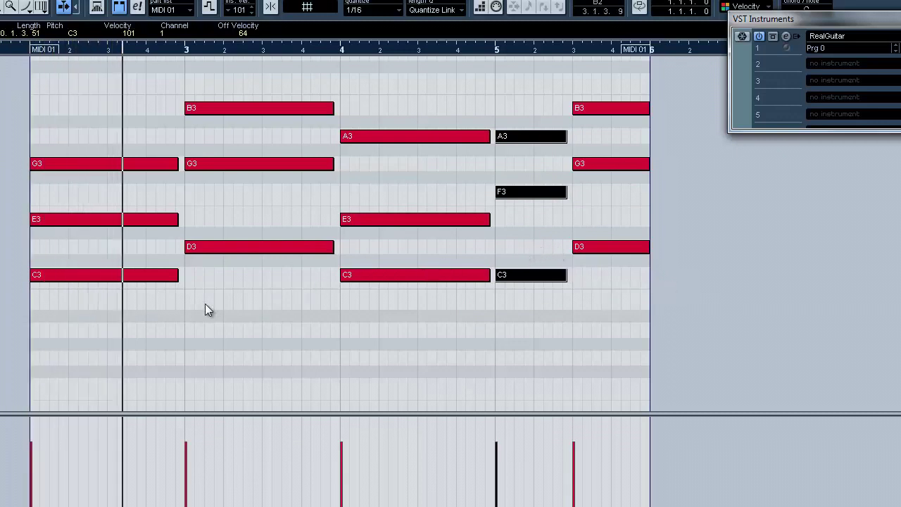
{"action": "key", "text": "space"}
{"action": "left_click_drag", "start_coordinate": [176, 278], "coordinate": [176, 278]}
{"action": "left_click_drag", "start_coordinate": [132, 142], "coordinate": [182, 278]}
{"action": "key", "text": "space"}
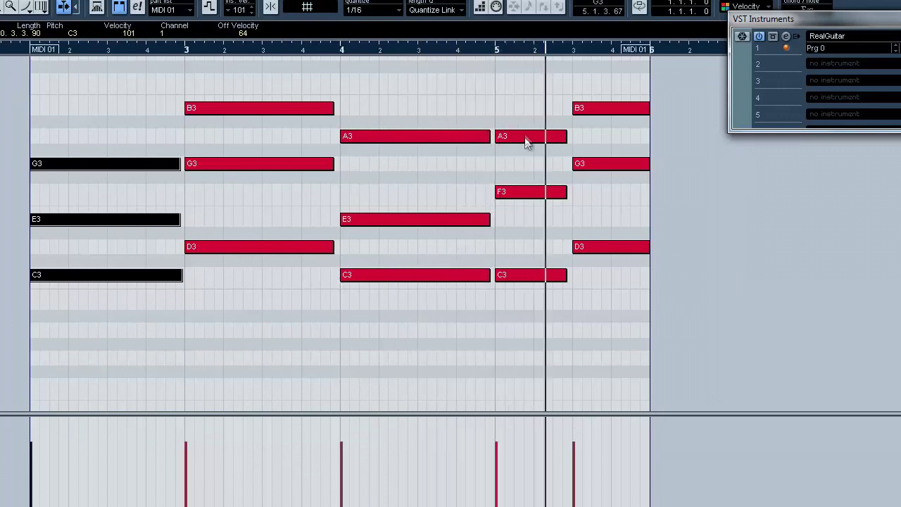
Audition from just before bar 5, fine-tune the length of the bar 5 chord, and leave the Key Editor.
{"action": "left_click", "coordinate": [483, 49]}
{"action": "key", "text": "space"}
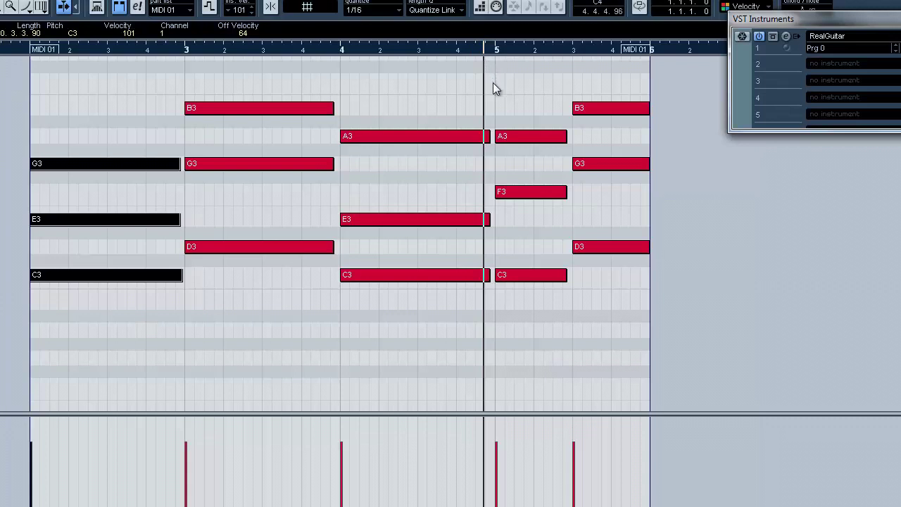
{"action": "key", "text": "space"}
{"action": "key", "text": "space"}
{"action": "left_click_drag", "start_coordinate": [515, 116], "coordinate": [561, 274]}
{"action": "key", "text": "space"}
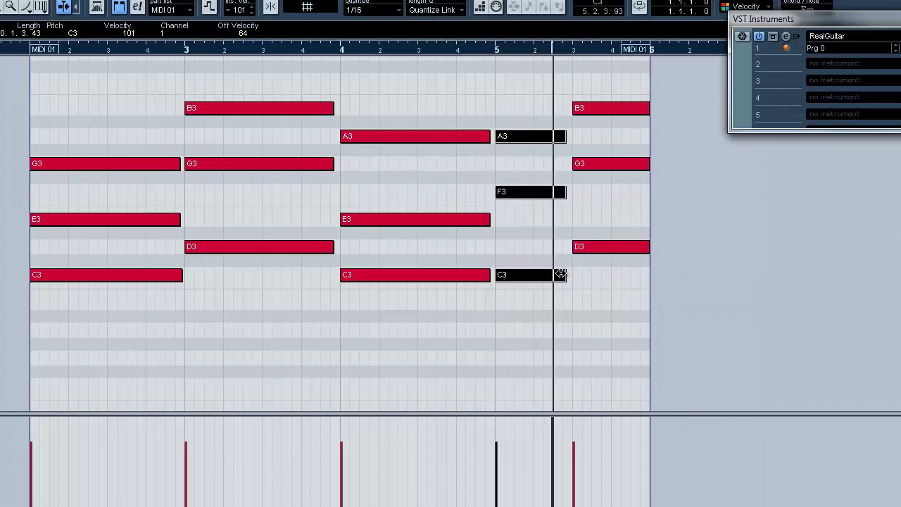
{"action": "key", "text": "space"}
{"action": "left_click_drag", "start_coordinate": [465, 111], "coordinate": [468, 254]}
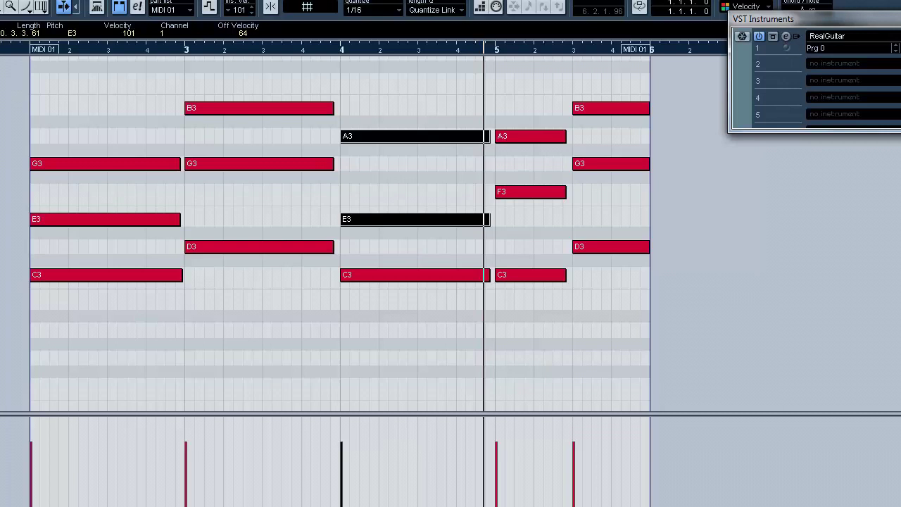
{"action": "key", "text": "Return"}
{"action": "left_click", "coordinate": [131, 47]}
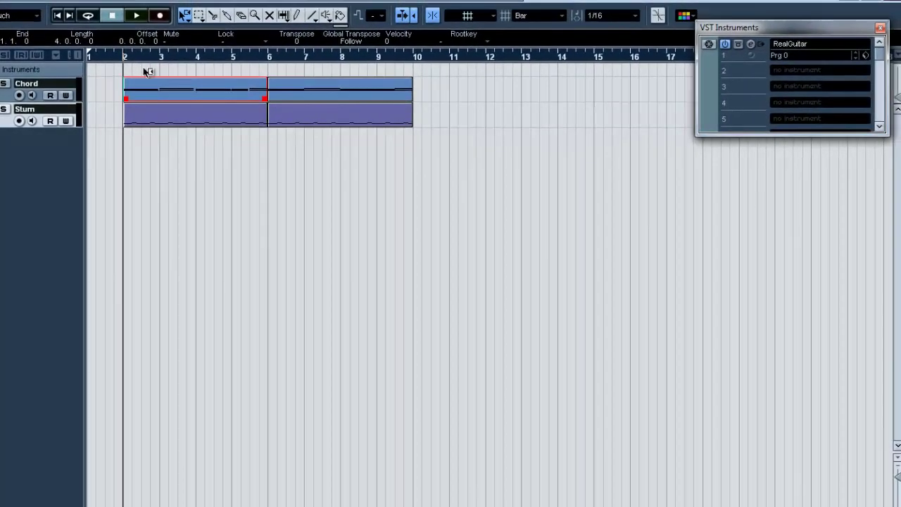
Show a narrowed mixer without the MIDI channels and open the RealGuitar channel's settings.
{"action": "key", "text": "F3"}
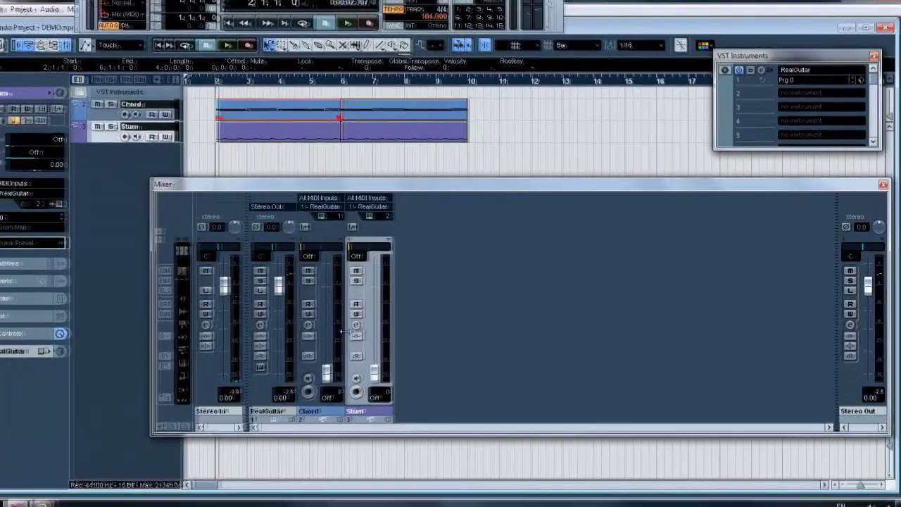
{"action": "left_click_drag", "start_coordinate": [296, 350], "coordinate": [548, 350]}
{"action": "left_click_drag", "start_coordinate": [594, 332], "coordinate": [549, 338]}
{"action": "left_click", "coordinate": [581, 345]}
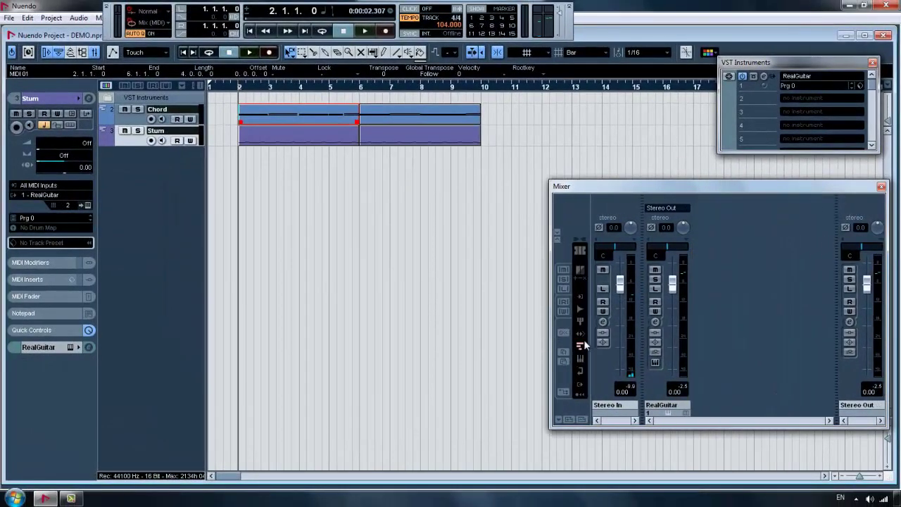
{"action": "left_click", "coordinate": [656, 322]}
{"action": "left_click_drag", "start_coordinate": [531, 155], "coordinate": [571, 188]}
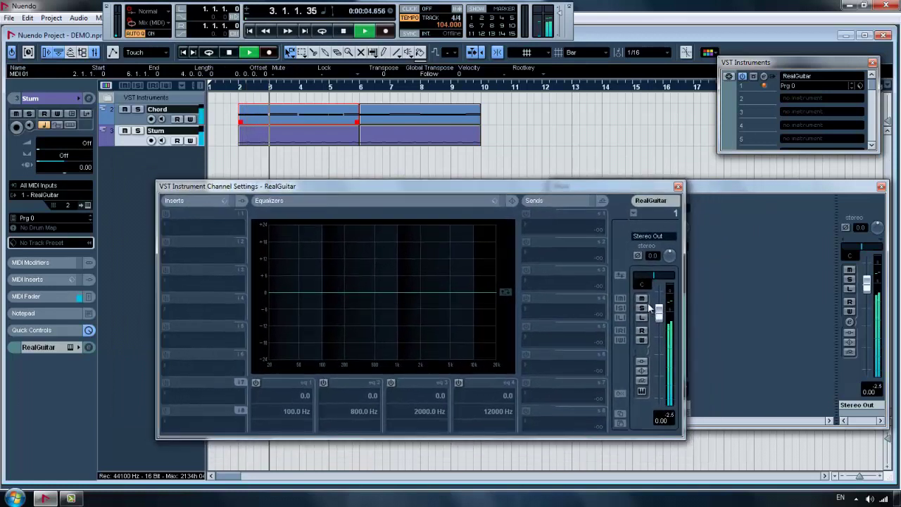
Stop the playback and load the Strummed Ac Guitar equalizer preset on the RealGuitar channel.
{"action": "key", "text": "space"}
{"action": "left_click", "coordinate": [496, 202]}
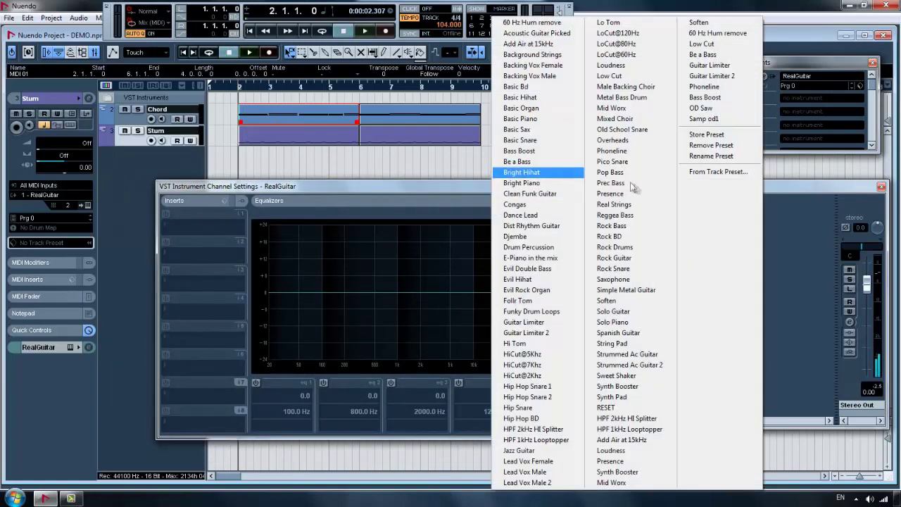
{"action": "left_click", "coordinate": [640, 355]}
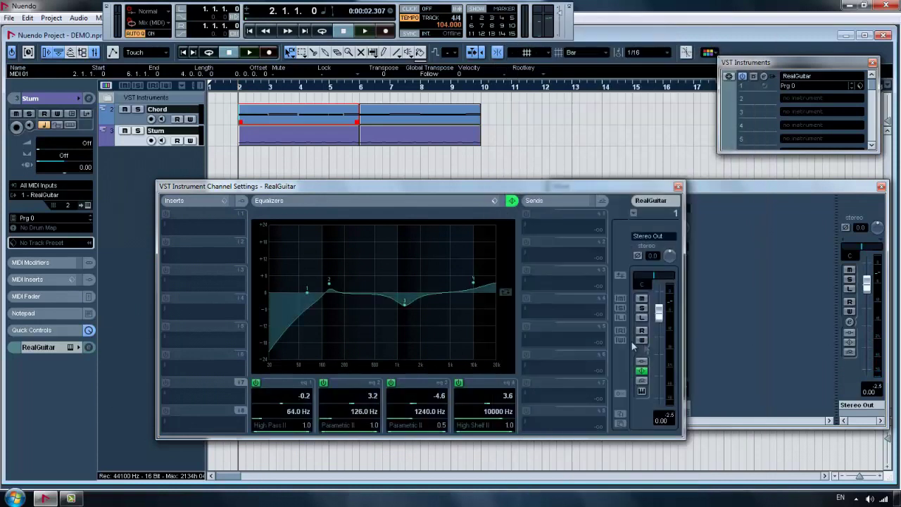
Turn off EQ band 2, set the band 1 high-pass frequency to 90 Hz, and play the part.
{"action": "left_click", "coordinate": [324, 383]}
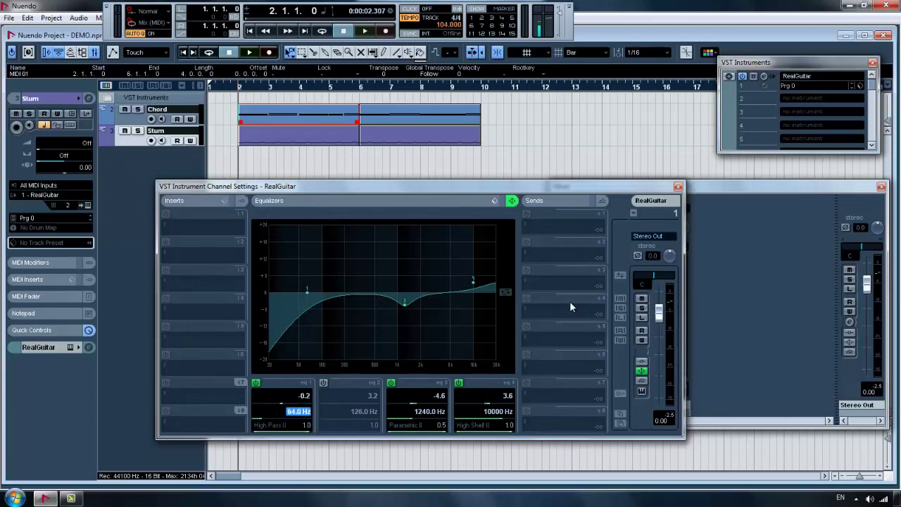
{"action": "key", "text": "Return"}
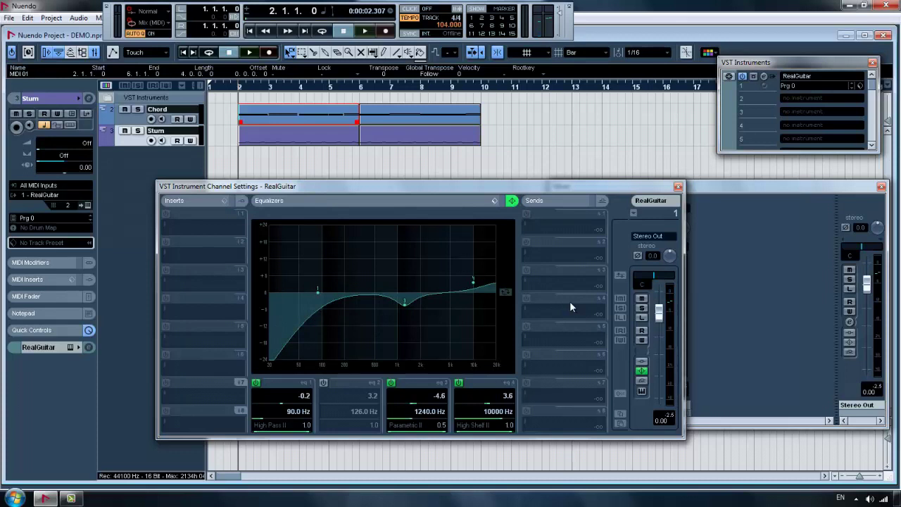
{"action": "key", "text": "space"}
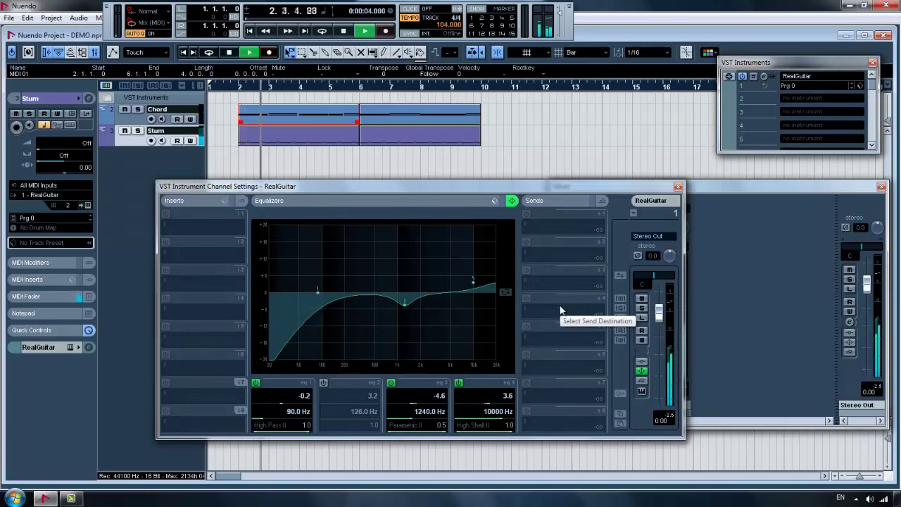
{"action": "key", "text": "space"}
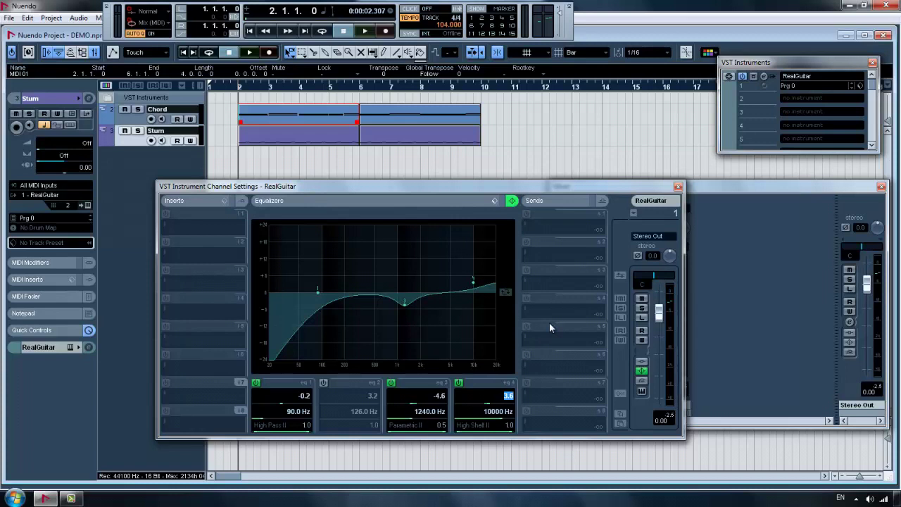
Audition the EQ band 4 high shelf at a gain of 6.0, set it to 5.0, and close the channel settings.
{"action": "type", "text": "6"}
{"action": "key", "text": "Return"}
{"action": "key", "text": "space"}
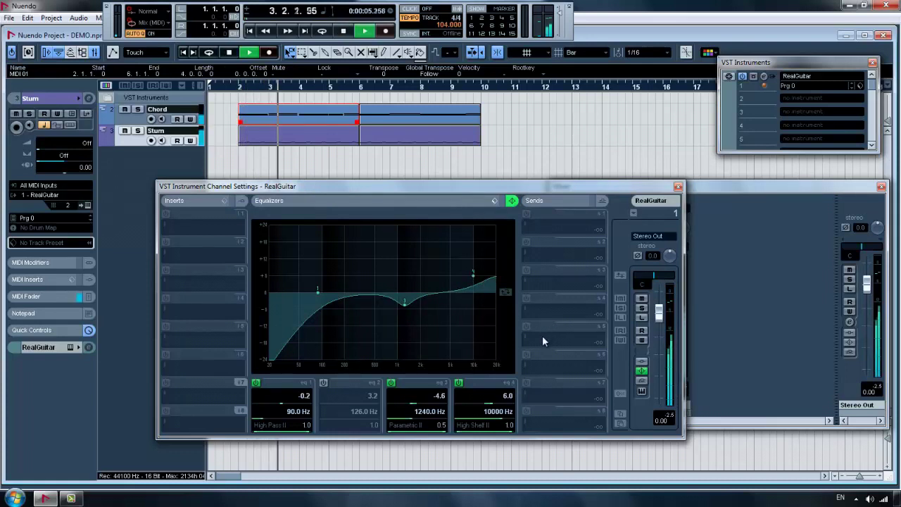
{"action": "key", "text": "space"}
{"action": "left_click", "coordinate": [509, 396]}
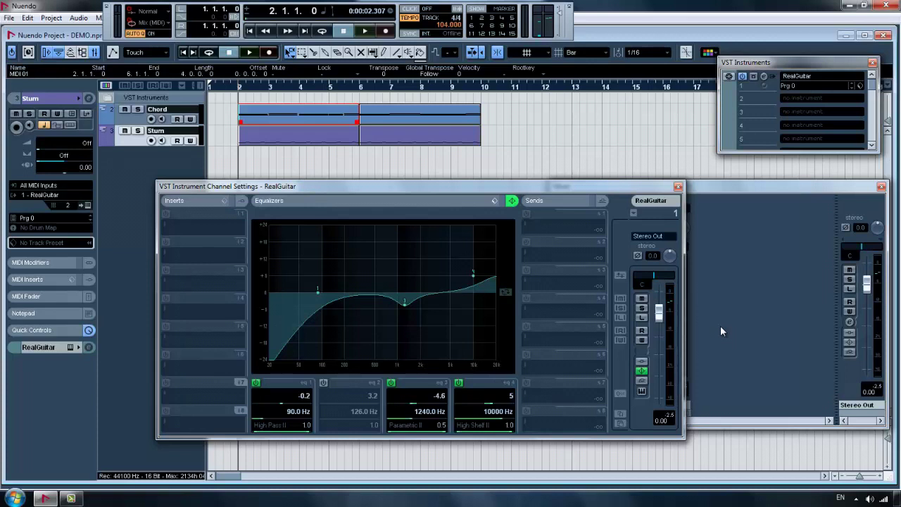
{"action": "key", "text": "space"}
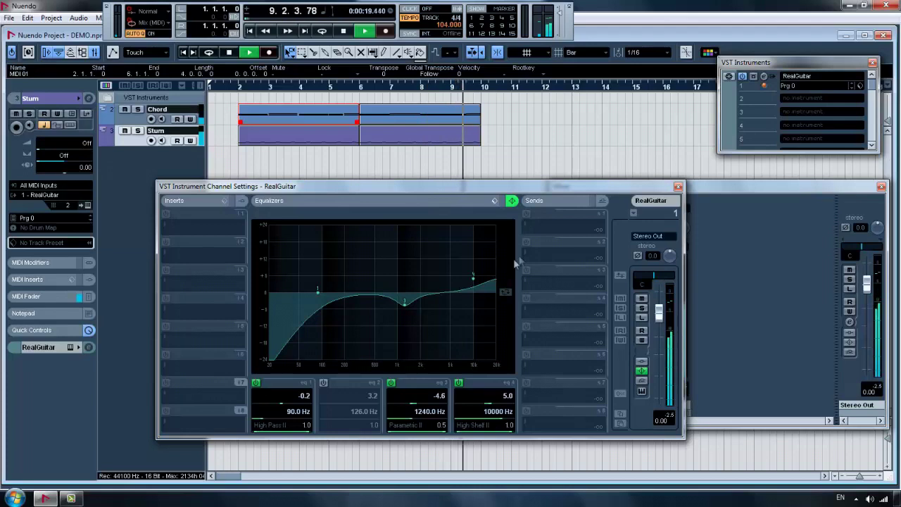
{"action": "left_click", "coordinate": [678, 186]}
{"action": "key", "text": "space"}
Extend the second part on the Chord track by one bar so it ends at bar 11.
{"action": "left_click", "coordinate": [453, 86]}
{"action": "right_click", "coordinate": [470, 107]}
{"action": "left_click", "coordinate": [486, 117]}
{"action": "right_click", "coordinate": [477, 118]}
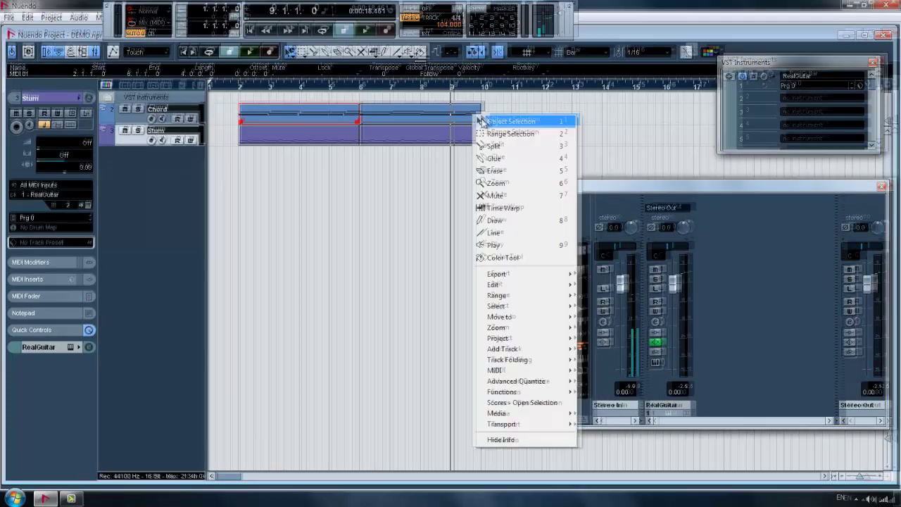
{"action": "left_click", "coordinate": [482, 121]}
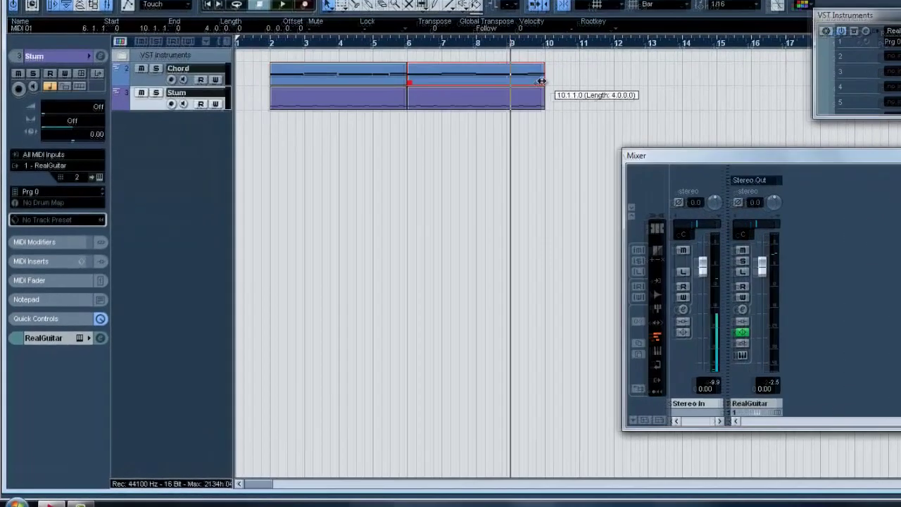
{"action": "left_click_drag", "start_coordinate": [543, 78], "coordinate": [585, 78]}
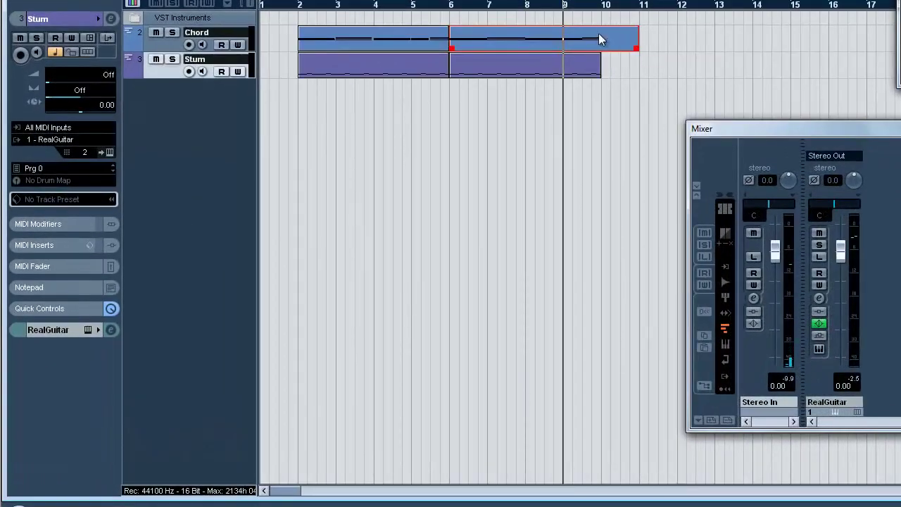
Open the extended Chord part, hide the mixer, and copy the bar 6 chord (C3, E3, G3) to bar 10.
{"action": "double_click", "coordinate": [540, 71]}
{"action": "key", "text": "F3"}
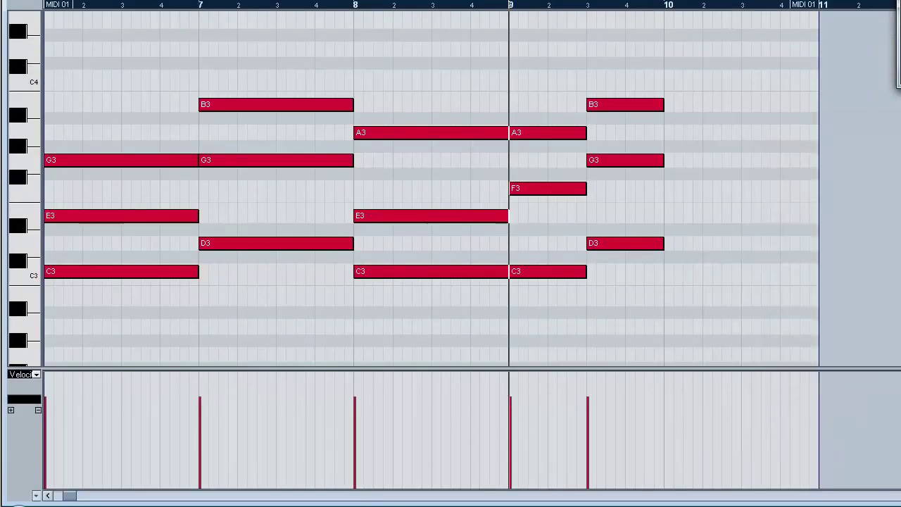
{"action": "right_click", "coordinate": [690, 164]}
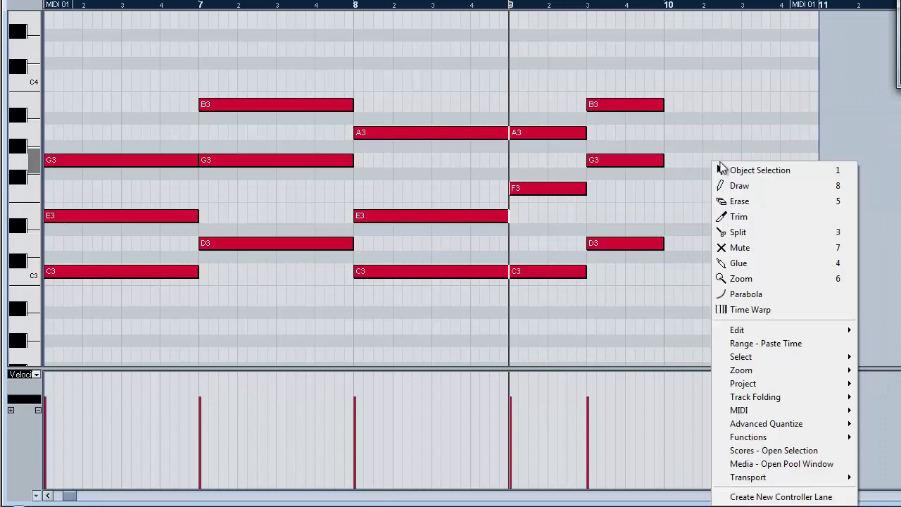
{"action": "left_click", "coordinate": [718, 170]}
{"action": "left_click_drag", "start_coordinate": [109, 91], "coordinate": [84, 332]}
{"action": "left_click", "coordinate": [667, 7]}
{"action": "key", "text": "ctrl+v"}
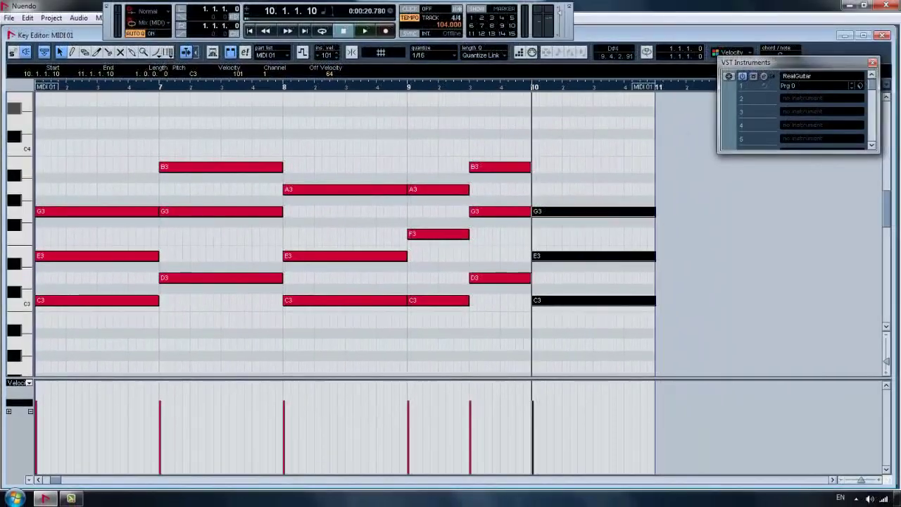
Close the Key Editor and extend the second part on the Stum track to bar 11.
{"action": "left_click", "coordinate": [884, 35]}
{"action": "left_click", "coordinate": [477, 141]}
{"action": "left_click_drag", "start_coordinate": [481, 143], "coordinate": [511, 144]}
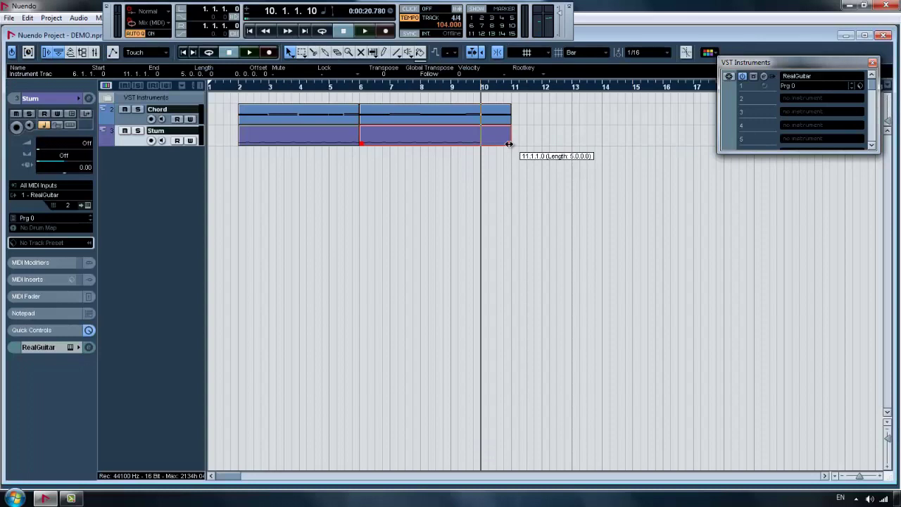
Open the extended Stum part and draw an A-1 note about half a bar long at bar 10.
{"action": "left_click", "coordinate": [454, 88]}
{"action": "double_click", "coordinate": [477, 143]}
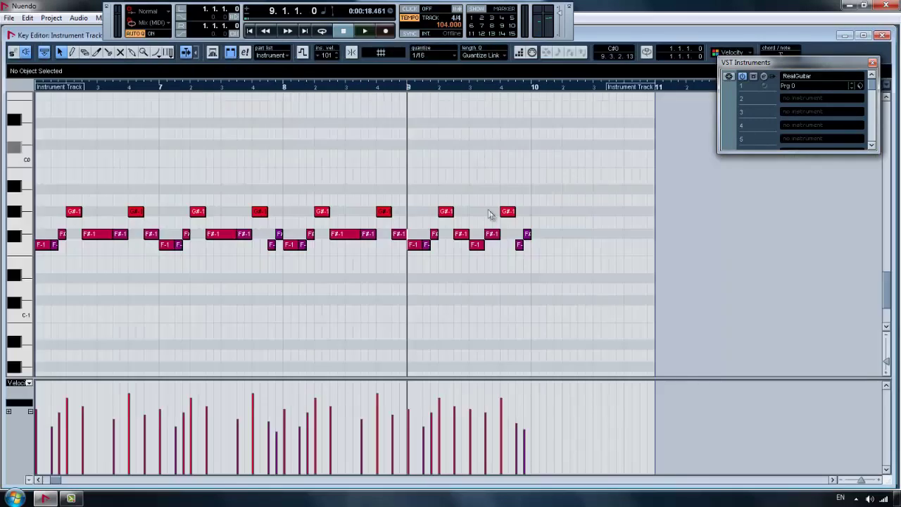
{"action": "right_click", "coordinate": [540, 186]}
{"action": "left_click", "coordinate": [539, 191]}
{"action": "mouse_move", "coordinate": [536, 201]}
{"action": "left_mouse_down"}
{"action": "mouse_move", "coordinate": [598, 193]}
{"action": "mouse_move", "coordinate": [597, 181]}
{"action": "mouse_move", "coordinate": [551, 202]}
{"action": "left_mouse_up"}
{"action": "key", "text": "1"}
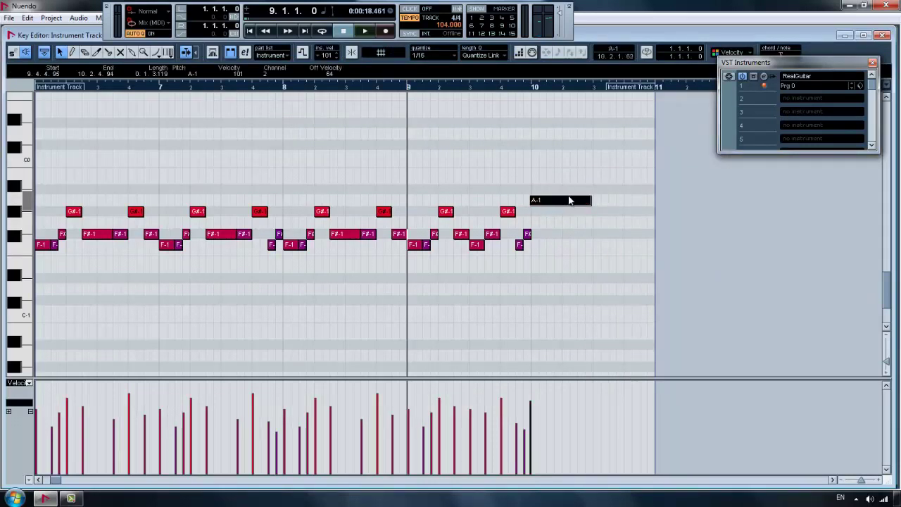
Align the A-1 note to the start of bar 10, play from there, and extend its end to 10.4.2.0.
{"action": "left_click_drag", "start_coordinate": [559, 166], "coordinate": [559, 199]}
{"action": "left_click", "coordinate": [543, 131]}
{"action": "left_click", "coordinate": [534, 87]}
{"action": "key", "text": "space"}
{"action": "key", "text": "space"}
{"action": "left_click_drag", "start_coordinate": [591, 202], "coordinate": [631, 202]}
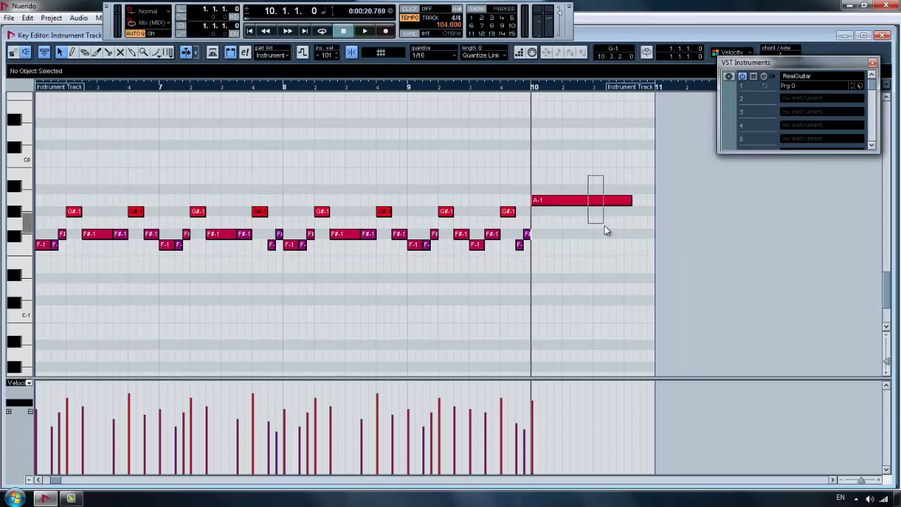
Raise the final strum note to A#-1 and audition the ending from shortly before bar 10.
{"action": "key", "text": "Up"}
{"action": "key", "text": "space"}
{"action": "key", "text": "space"}
{"action": "key", "text": "space"}
{"action": "key", "text": "space"}
{"action": "key", "text": "space"}
{"action": "left_click", "coordinate": [513, 86]}
{"action": "key", "text": "space"}
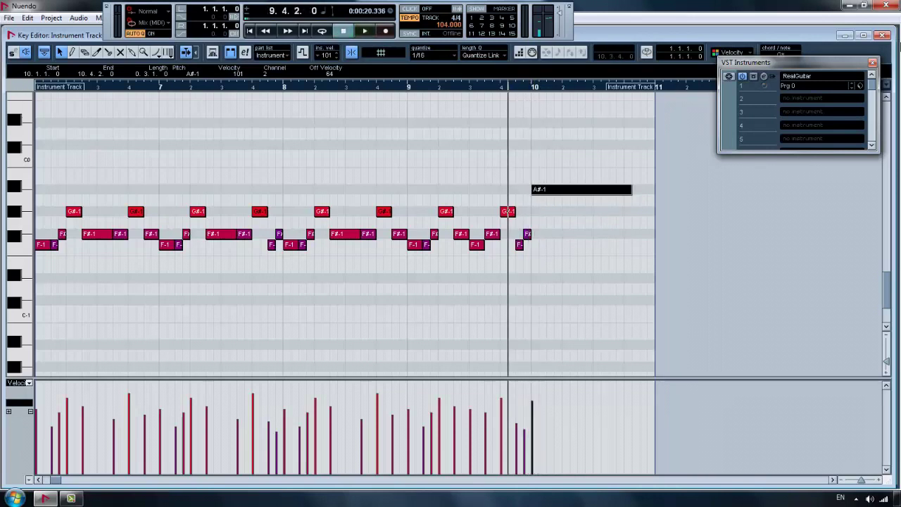
Close the Key Editor and audition the arrangement from bar 6 and from bar 9 in the project window.
{"action": "left_click", "coordinate": [883, 35]}
{"action": "left_click", "coordinate": [366, 87]}
{"action": "key", "text": "space"}
{"action": "key", "text": "space"}
{"action": "left_click", "coordinate": [482, 87]}
{"action": "key", "text": "space"}
{"action": "key", "text": "space"}
{"action": "left_click", "coordinate": [463, 91]}
{"action": "key", "text": "space"}
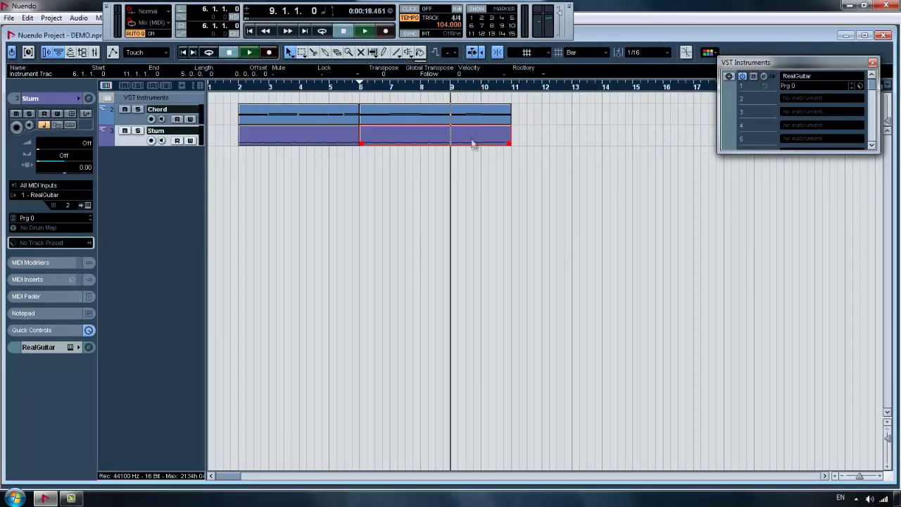
Reopen the second Stum part, audition the ending from bar 9, and select the closing A#-1 note.
{"action": "double_click", "coordinate": [483, 143]}
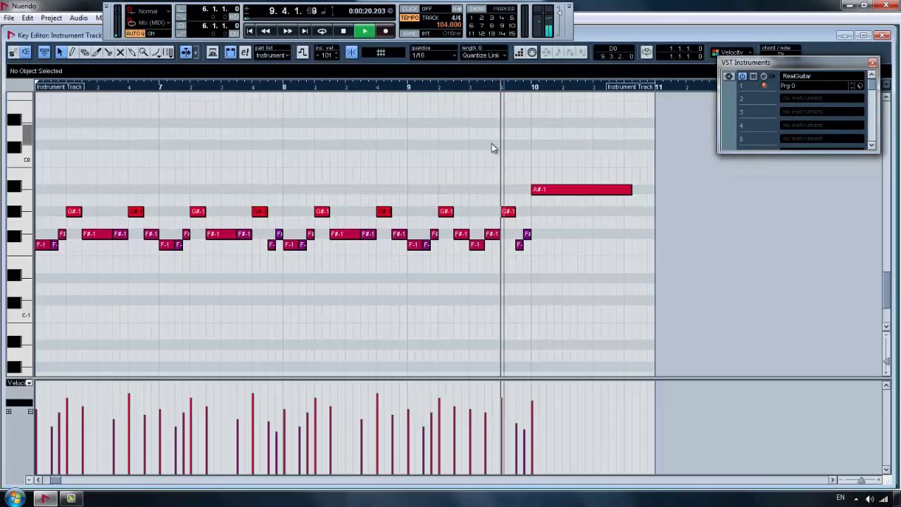
{"action": "key", "text": "space"}
{"action": "key", "text": "space"}
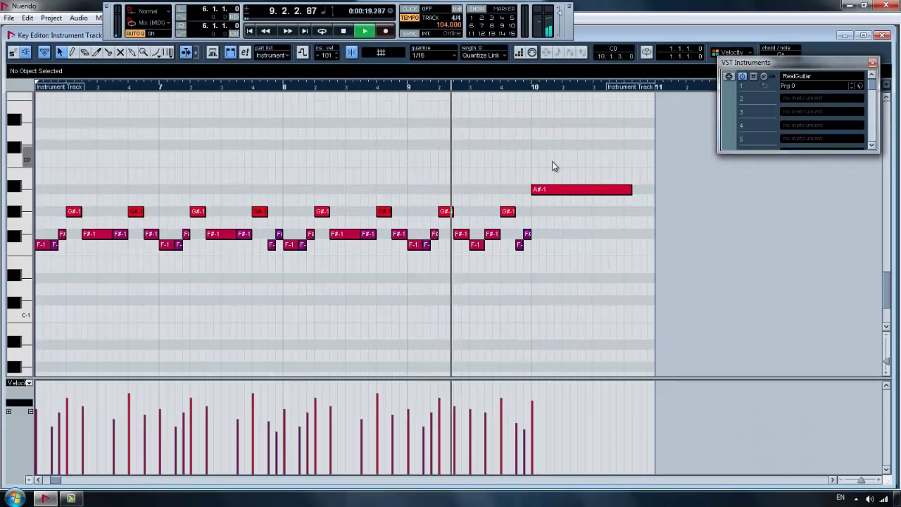
{"action": "key", "text": "space"}
{"action": "left_click", "coordinate": [570, 191]}
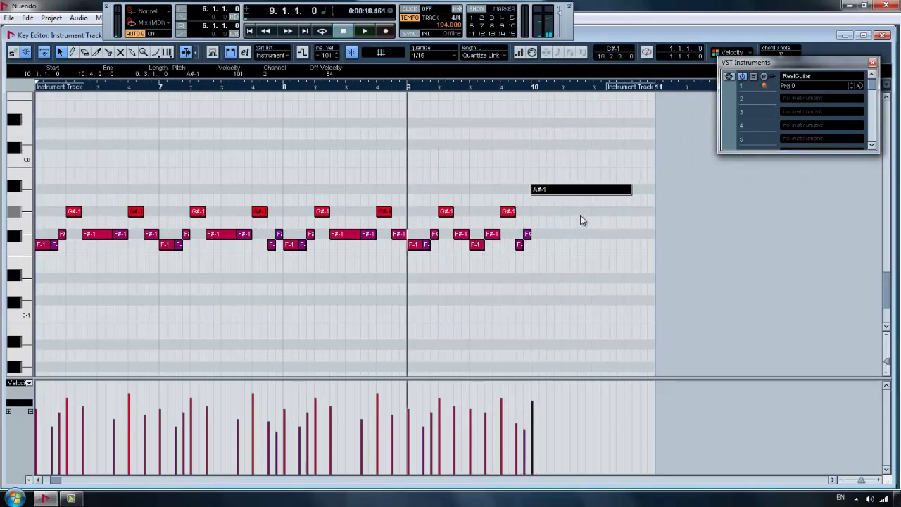
Switch to the second Chord part, select the C3, E3 and G3 notes at bar 10, and play from bar 9.
{"action": "left_click", "coordinate": [883, 35]}
{"action": "double_click", "coordinate": [471, 112]}
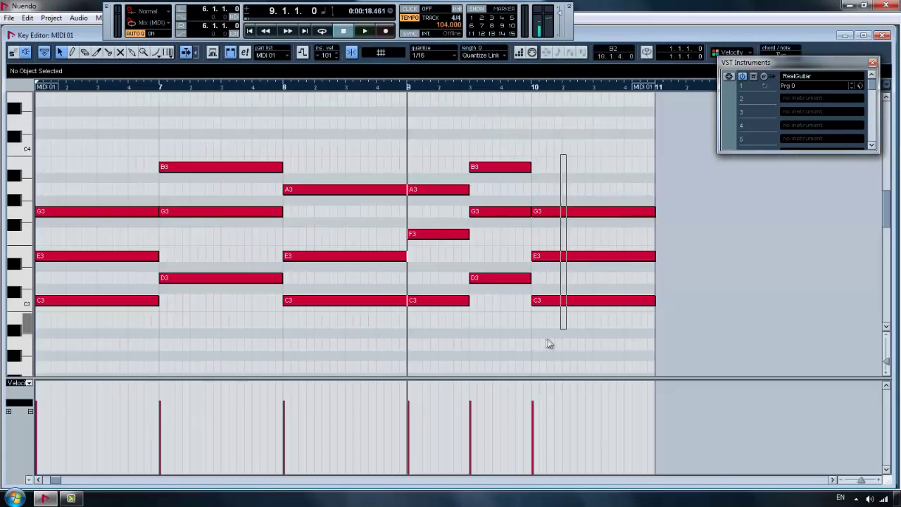
{"action": "left_click_drag", "start_coordinate": [550, 344], "coordinate": [542, 340]}
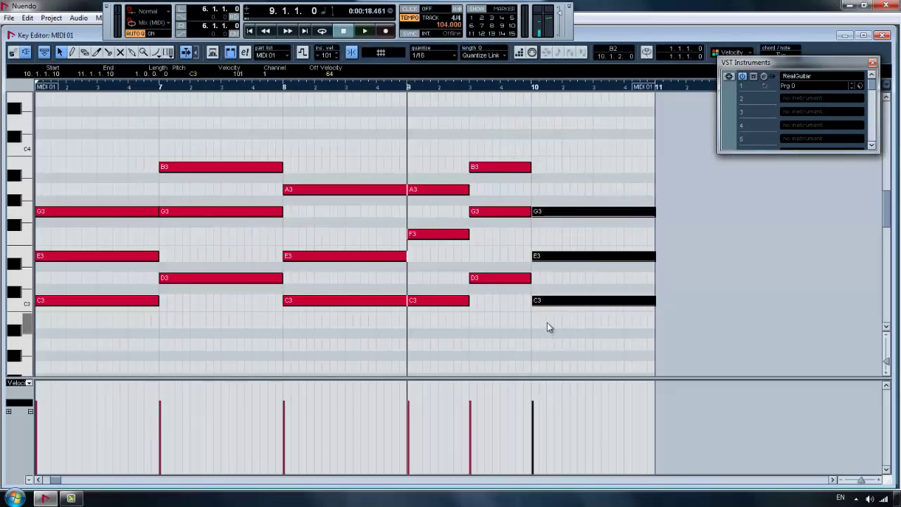
{"action": "key", "text": "space"}
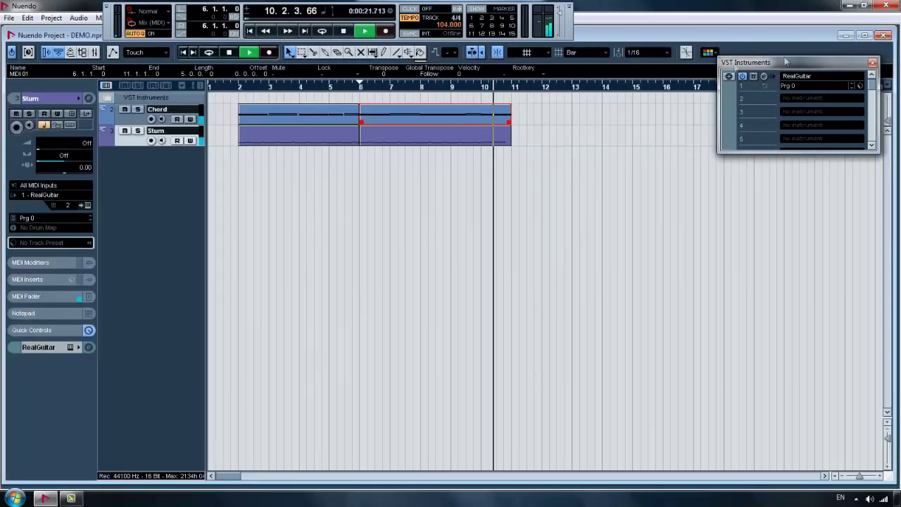
Return to the second Stum part, lower the closing strum note to A-1, and audition the ending.
{"action": "left_click", "coordinate": [884, 36]}
{"action": "double_click", "coordinate": [485, 138]}
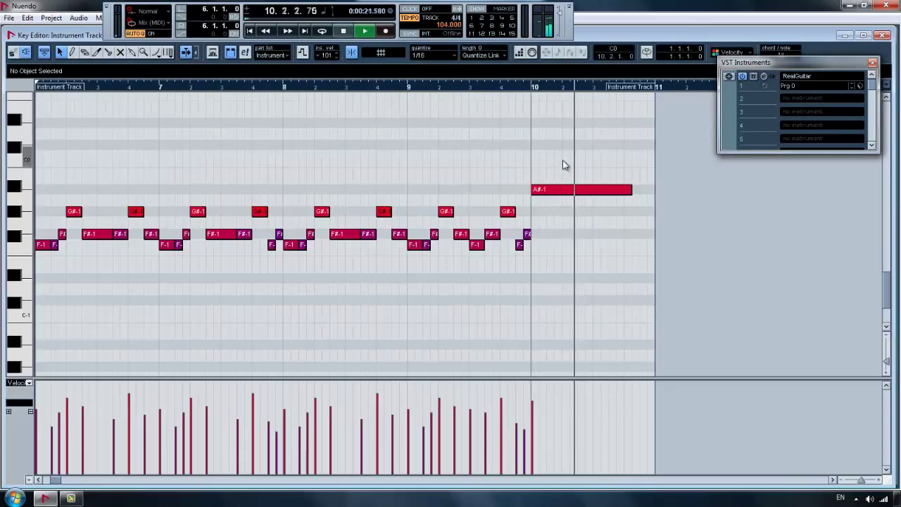
{"action": "key", "text": "space"}
{"action": "left_click", "coordinate": [595, 190]}
{"action": "key", "text": "space"}
{"action": "key", "text": "space"}
{"action": "key", "text": "space"}
{"action": "key", "text": "space"}
{"action": "key", "text": "Down"}
{"action": "key", "text": "space"}
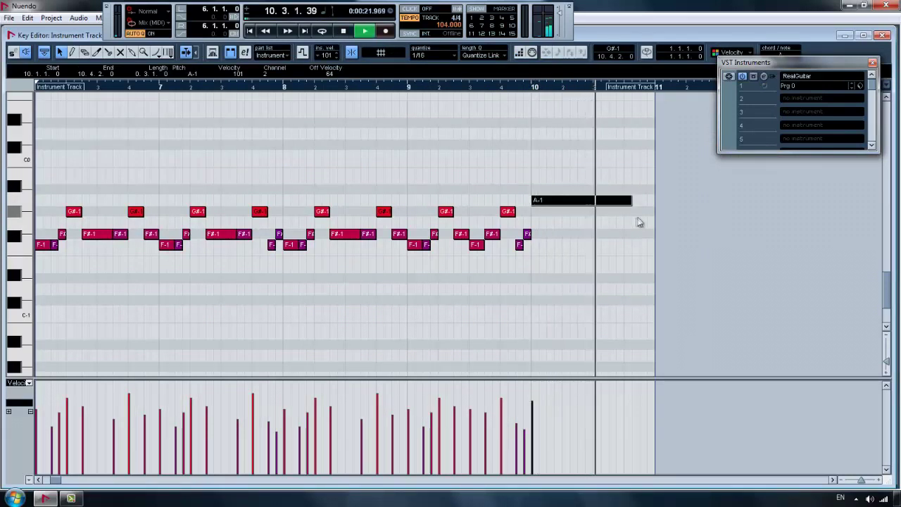
{"action": "key", "text": "space"}
Lower the closing A-1 note's velocity to 70 with the Draw tool and audition it from bar 10.
{"action": "right_click", "coordinate": [592, 165]}
{"action": "right_click", "coordinate": [609, 194]}
{"action": "left_click", "coordinate": [635, 210]}
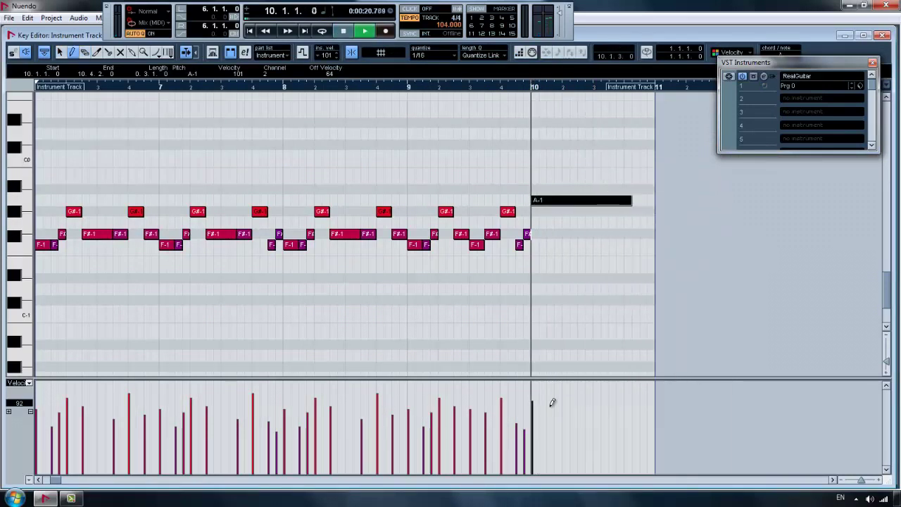
{"action": "key", "text": "space"}
{"action": "key", "text": "space"}
{"action": "left_click", "coordinate": [544, 421]}
{"action": "key", "text": "space"}
{"action": "key", "text": "space"}
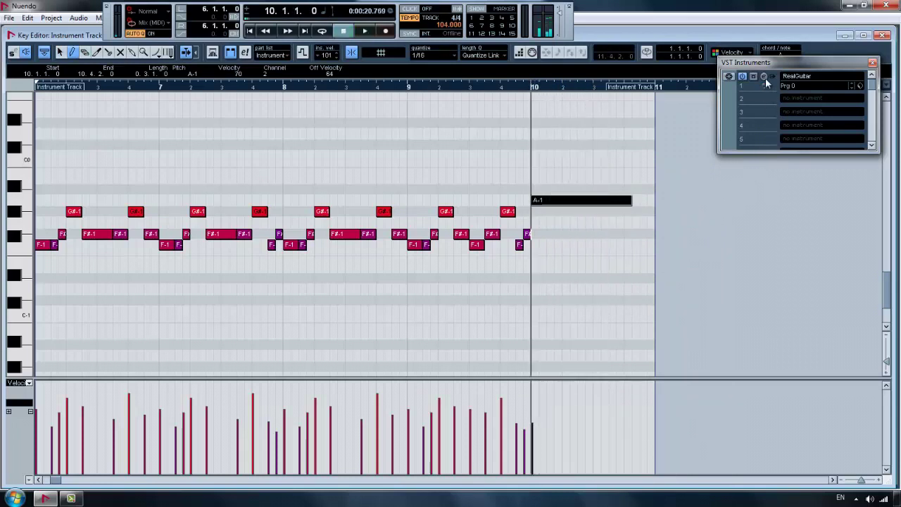
Slightly lower the slow strum level in RealGuitar's mixer, audition the closing strum, and close the instrument window.
{"action": "left_click", "coordinate": [765, 77]}
{"action": "left_click", "coordinate": [697, 124]}
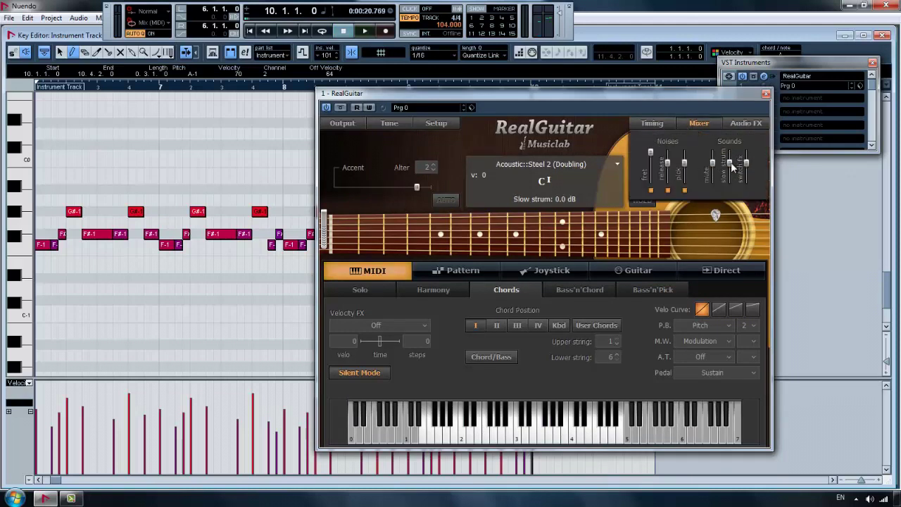
{"action": "left_click_drag", "start_coordinate": [730, 166], "coordinate": [731, 171]}
{"action": "key", "text": "space"}
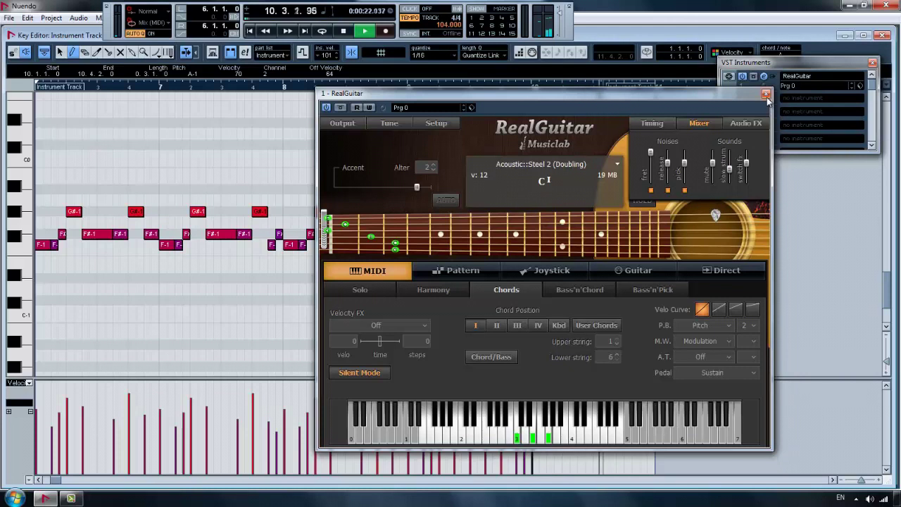
{"action": "key", "text": "space"}
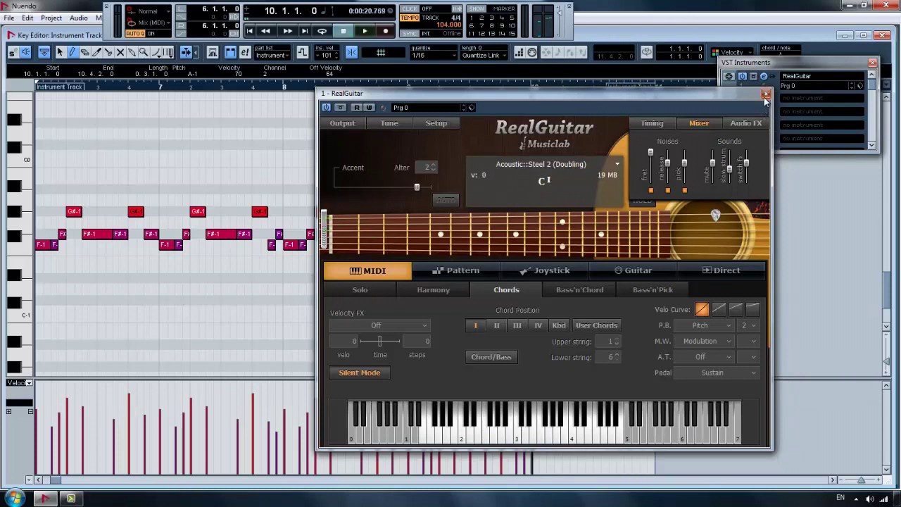
{"action": "left_click", "coordinate": [766, 95]}
{"action": "key", "text": "space"}
Extend the closing A-1 note's end to 10.4.3.0 and close the Key Editor.
{"action": "right_click", "coordinate": [606, 144]}
{"action": "left_click", "coordinate": [634, 145]}
{"action": "key", "text": "space"}
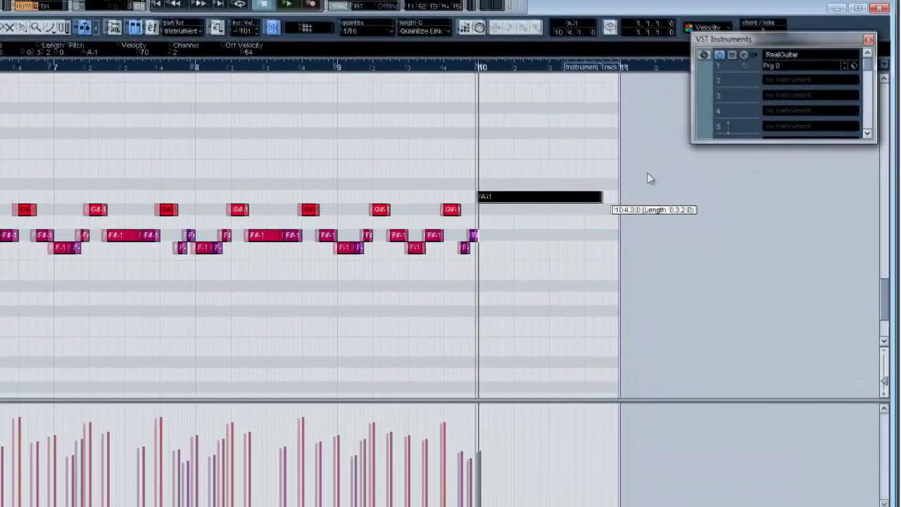
{"action": "key", "text": "Escape"}
In the second Chord part, shorten the closing C3-E3-G3 chord and trim the D3-G3-B3 chord to end just before bar 10.
{"action": "double_click", "coordinate": [383, 88]}
{"action": "right_click", "coordinate": [398, 97]}
{"action": "left_click_drag", "start_coordinate": [498, 139], "coordinate": [583, 326]}
{"action": "left_click_drag", "start_coordinate": [392, 127], "coordinate": [423, 304]}
{"action": "left_click_drag", "start_coordinate": [436, 155], "coordinate": [435, 156]}
{"action": "key", "text": "space"}
{"action": "key", "text": "space"}
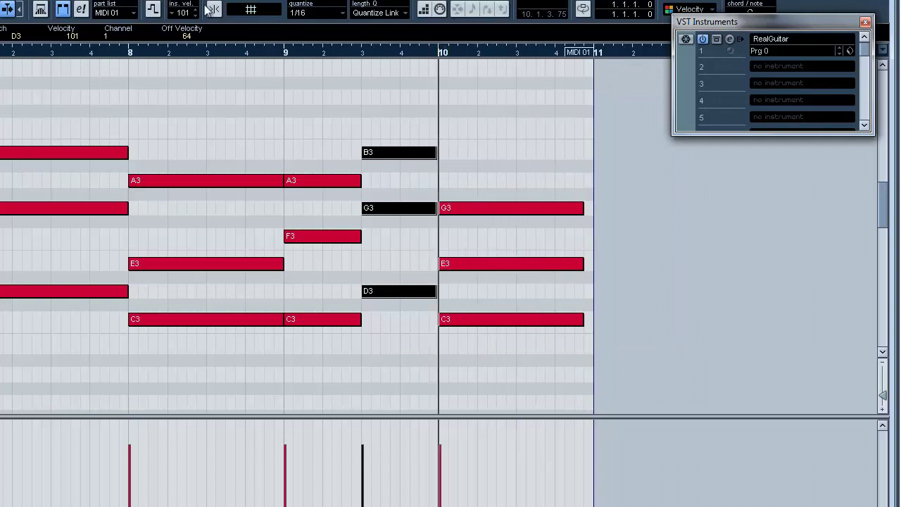
Add a copy of the closing chord's C3 note on B2 and audition from shortly before bar 10.
{"action": "left_click", "coordinate": [479, 320]}
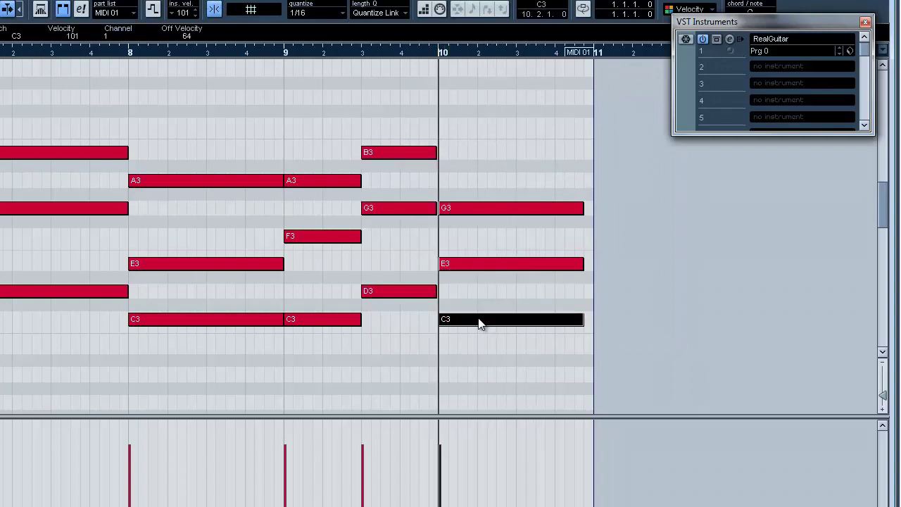
{"action": "left_click", "coordinate": [490, 243]}
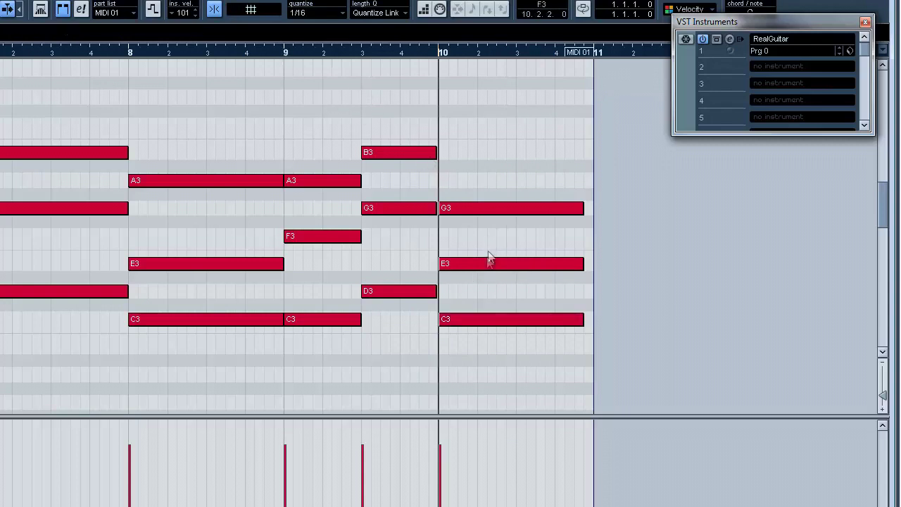
{"action": "scroll", "coordinate": [479, 267], "scroll_direction": "down", "scroll_amount": 2}
{"action": "left_click", "coordinate": [457, 252]}
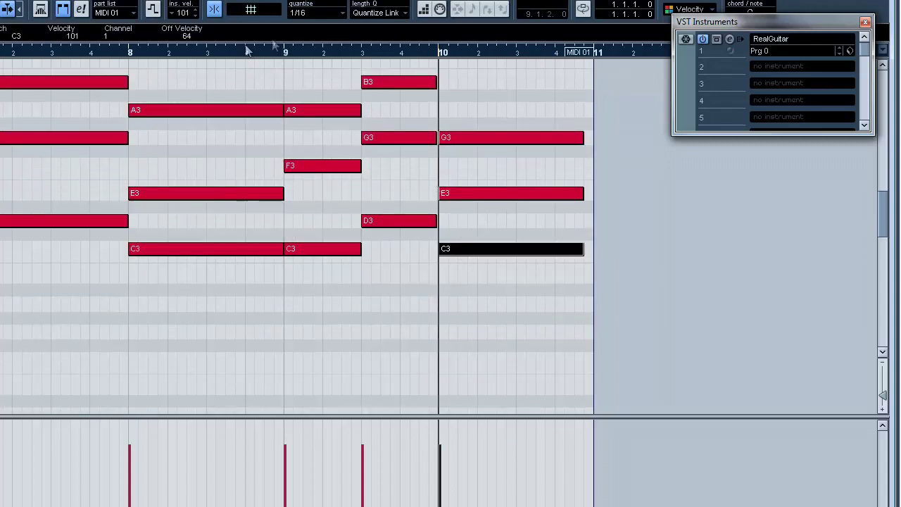
{"action": "left_click", "coordinate": [288, 49]}
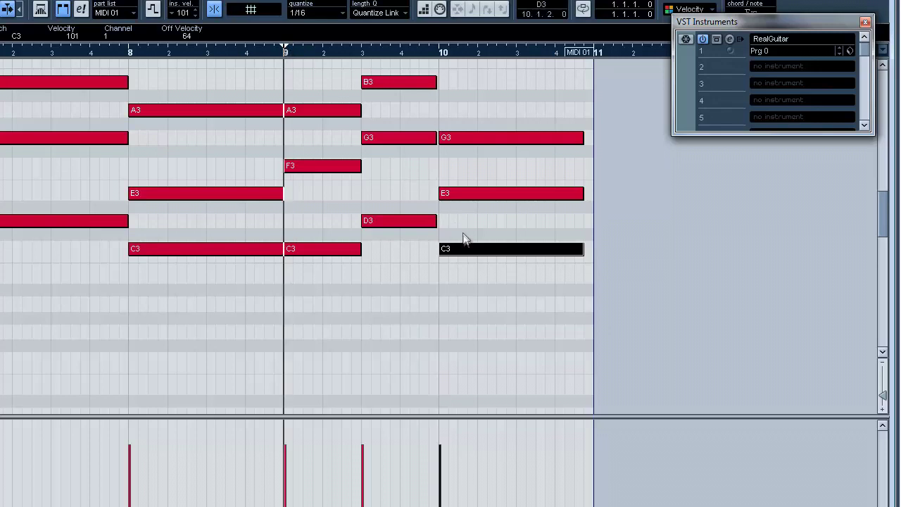
{"action": "left_click_drag", "start_coordinate": [467, 262], "coordinate": [471, 276]}
{"action": "left_click", "coordinate": [429, 50]}
{"action": "key", "text": "space"}
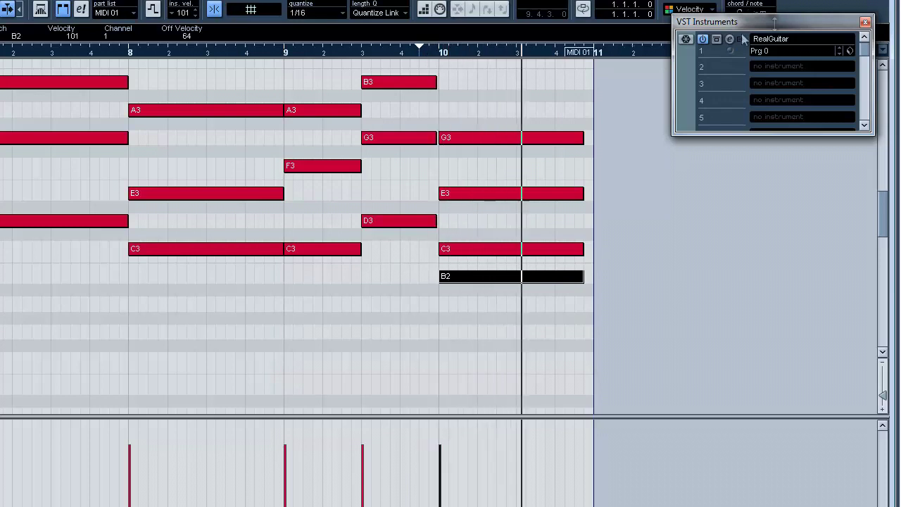
{"action": "key", "text": "space"}
Close the Key Editor and play the whole progression from bar 2.
{"action": "key", "text": "Return"}
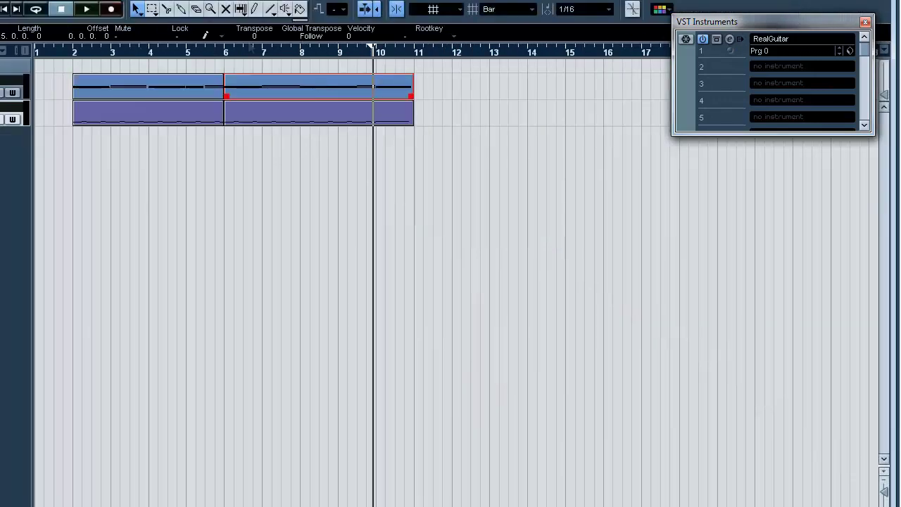
{"action": "left_click", "coordinate": [81, 54]}
{"action": "key", "text": "space"}
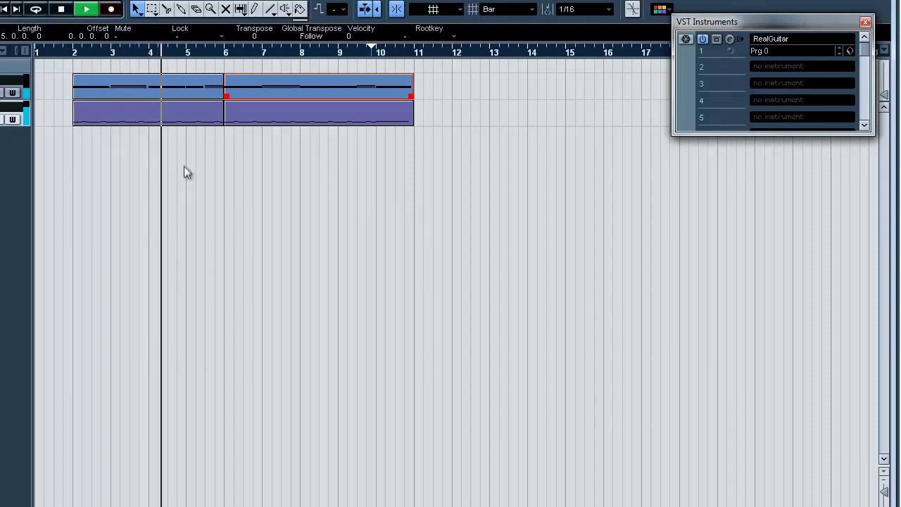
{"action": "key", "text": "space"}
Add a stereo FX channel track with ArtsAcousticReverb and collapse the FX Channels folder.
{"action": "right_click", "coordinate": [31, 168]}
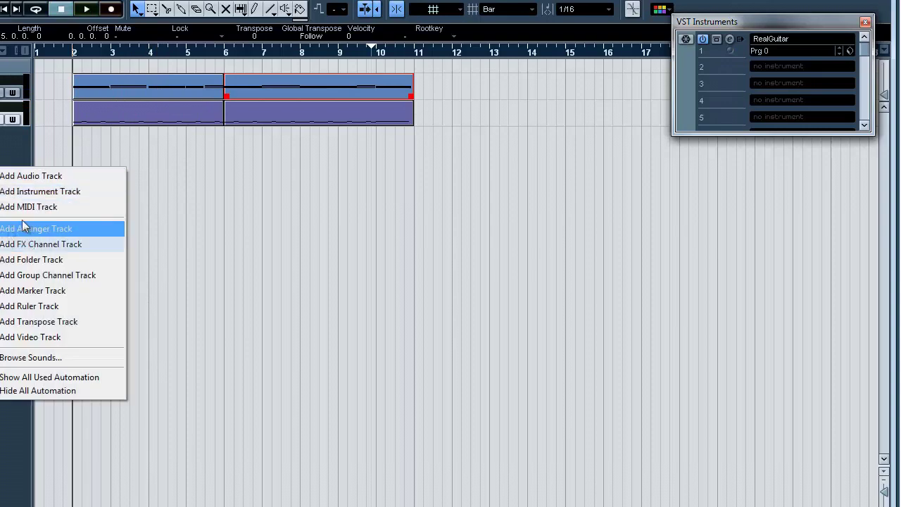
{"action": "left_click", "coordinate": [90, 243]}
{"action": "left_click", "coordinate": [267, 223]}
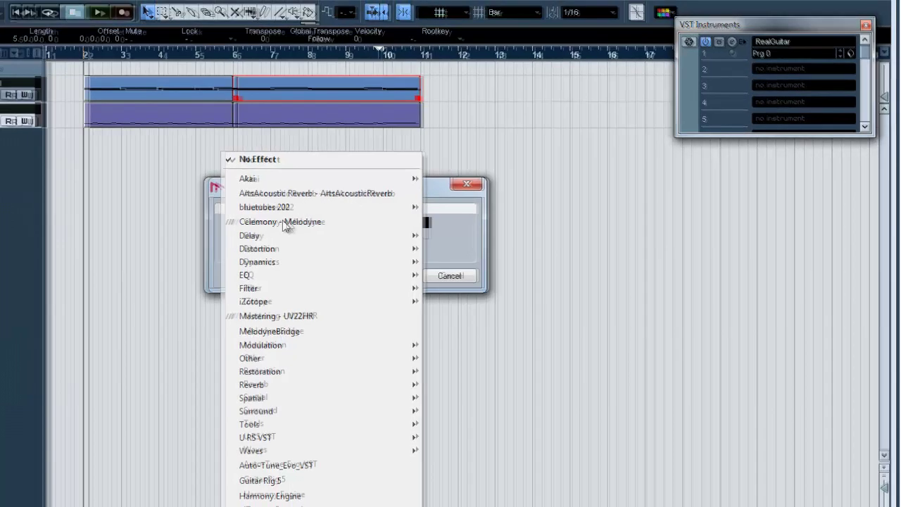
{"action": "left_click", "coordinate": [250, 190]}
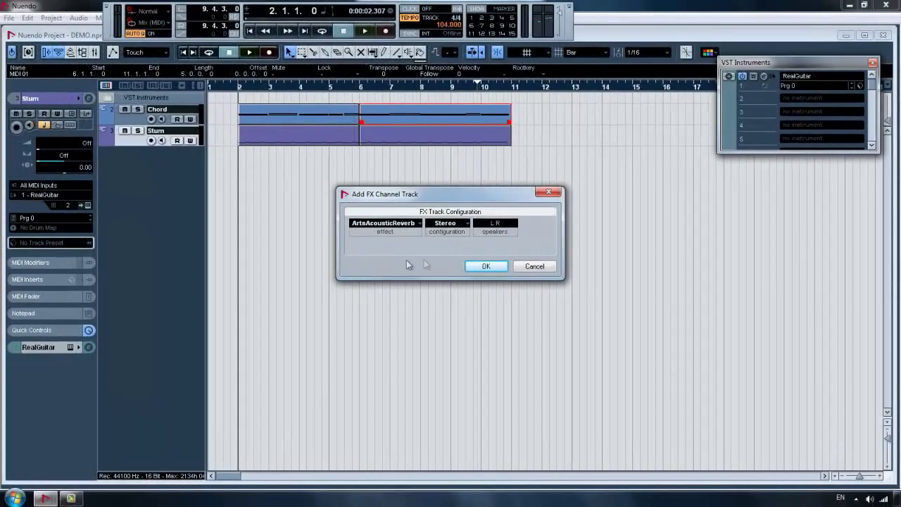
{"action": "left_click", "coordinate": [485, 267]}
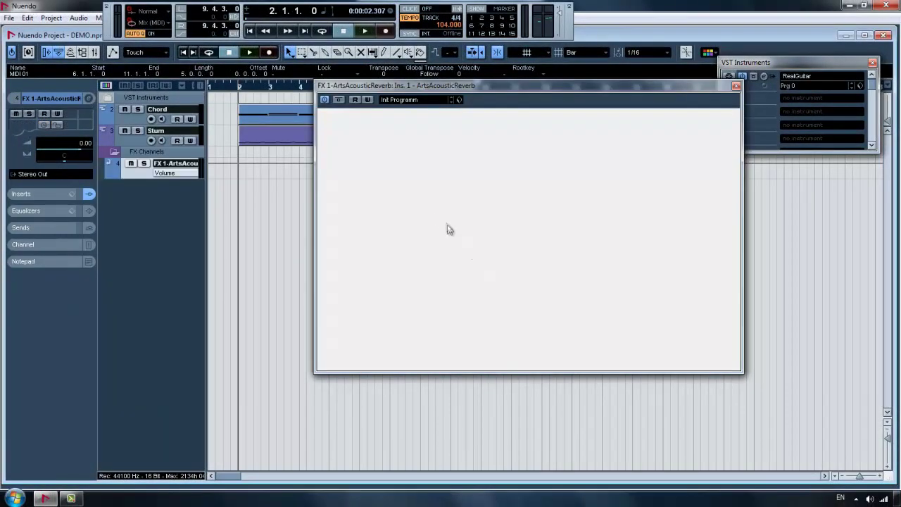
{"action": "left_click", "coordinate": [113, 153]}
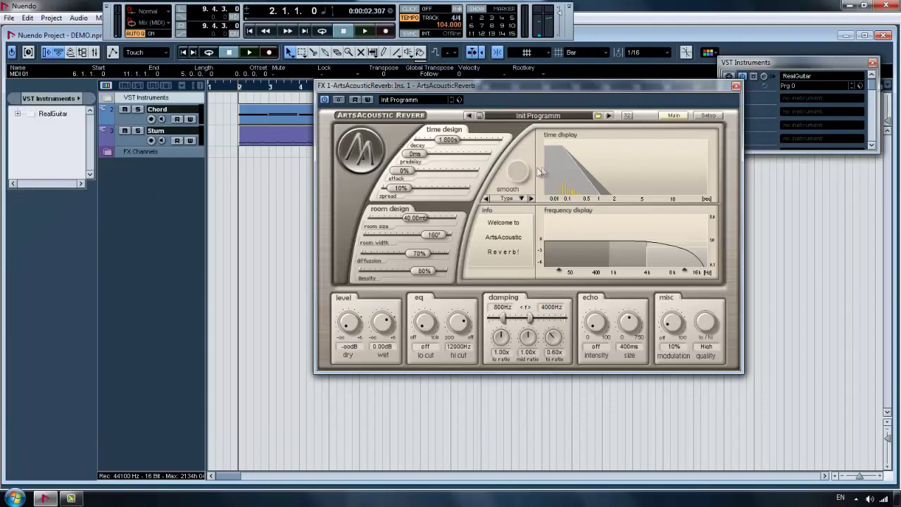
Load the factory acoustic guitar preset "ac.git. plate 02" in ArtsAcousticReverb.
{"action": "left_click", "coordinate": [597, 115]}
{"action": "mouse_move", "coordinate": [655, 174]}
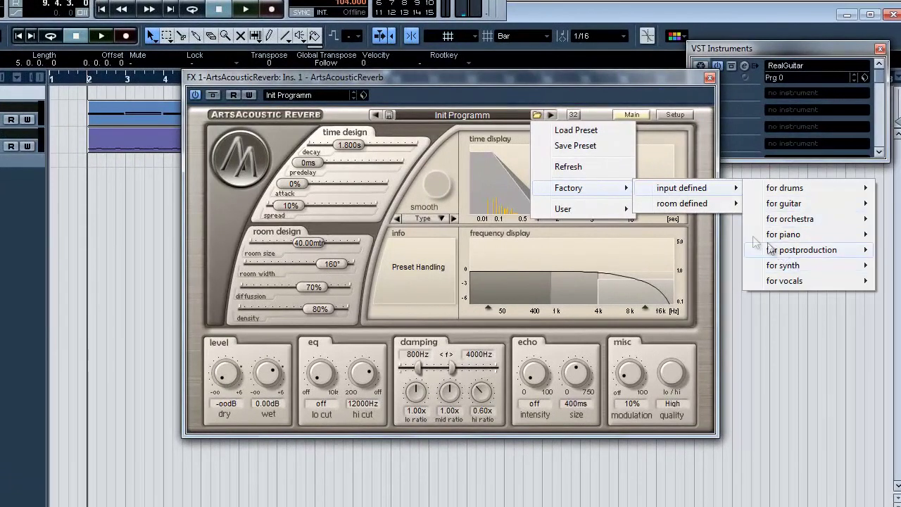
{"action": "mouse_move", "coordinate": [698, 209]}
{"action": "mouse_move", "coordinate": [711, 189]}
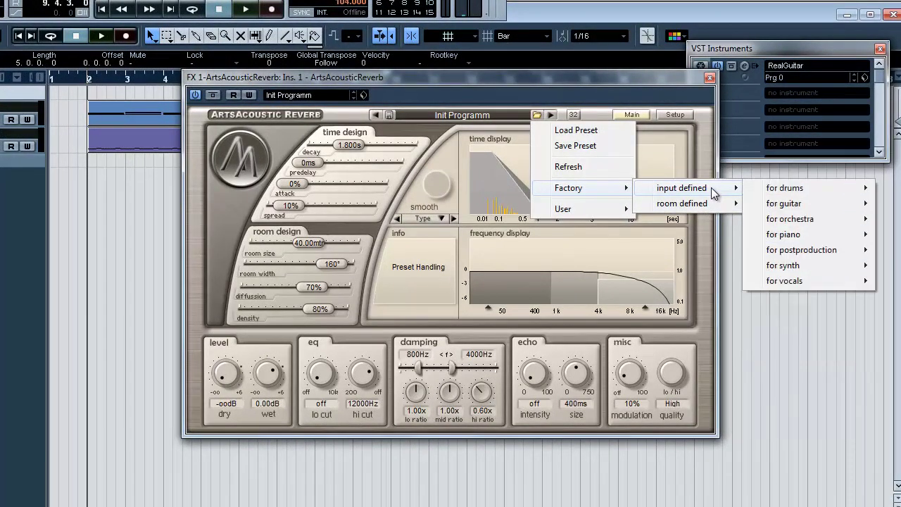
{"action": "mouse_move", "coordinate": [806, 209]}
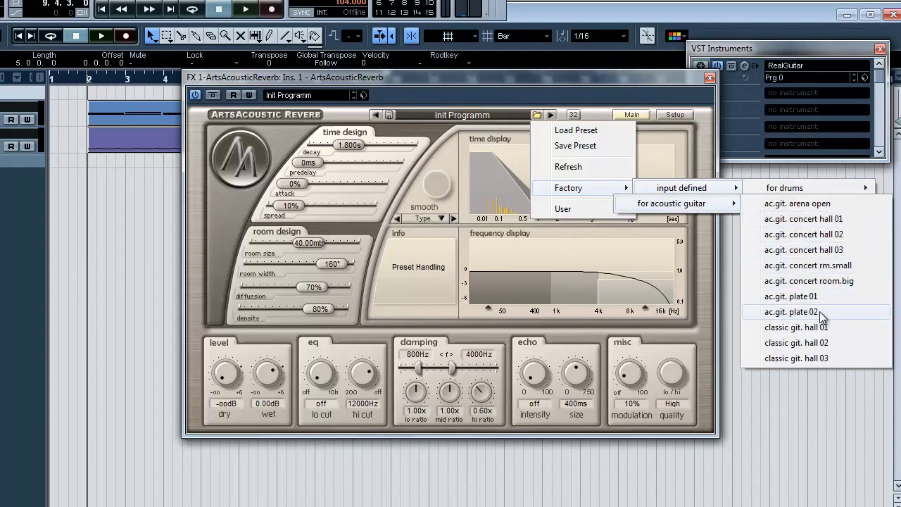
{"action": "left_click", "coordinate": [820, 314]}
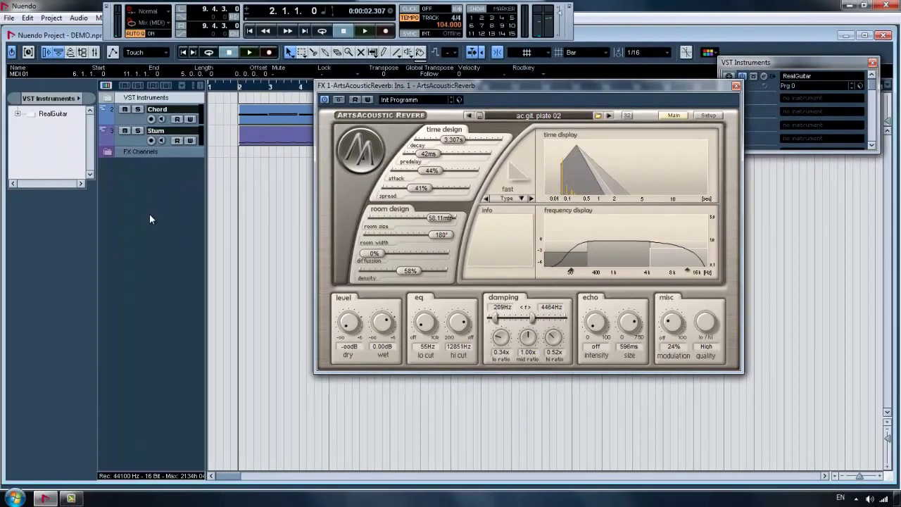
Route the RealGuitar channel's first send slot to FX 1-ArtsAcousticReverb.
{"action": "key", "text": "F3"}
{"action": "left_click_drag", "start_coordinate": [747, 185], "coordinate": [644, 188]}
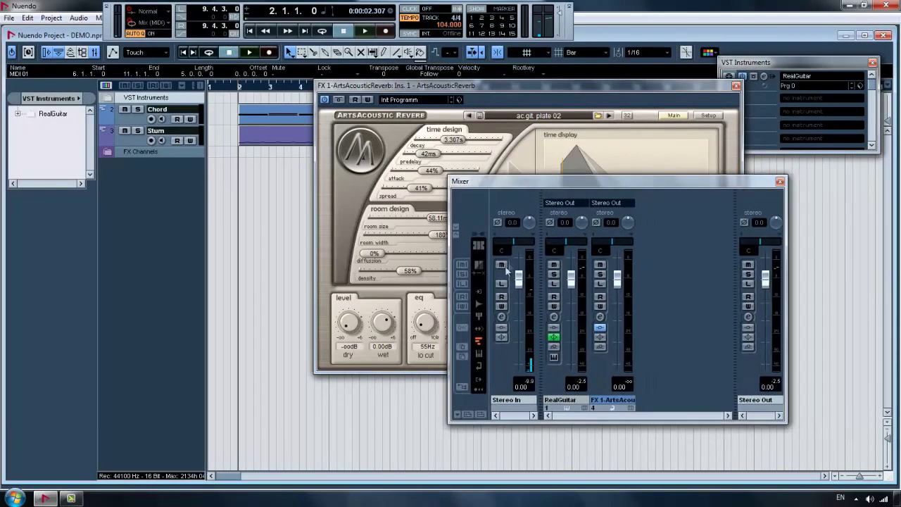
{"action": "left_click", "coordinate": [553, 319]}
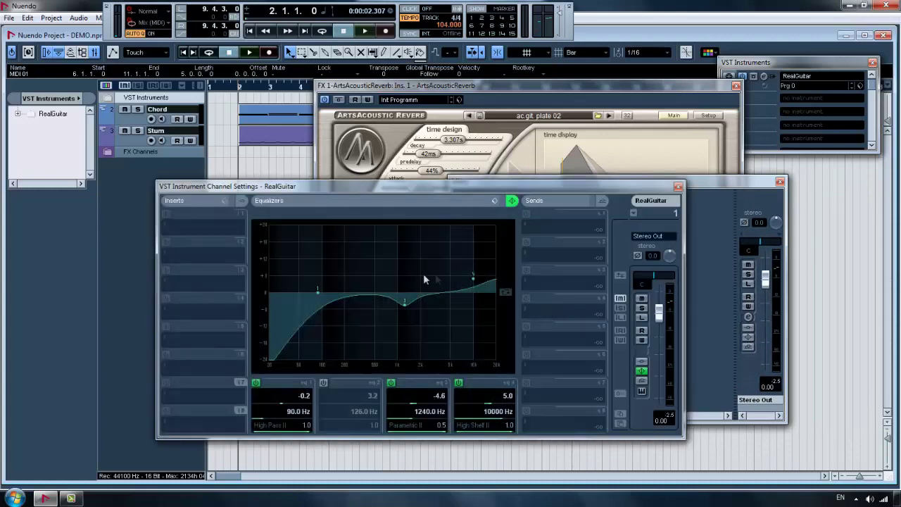
{"action": "left_click", "coordinate": [530, 234]}
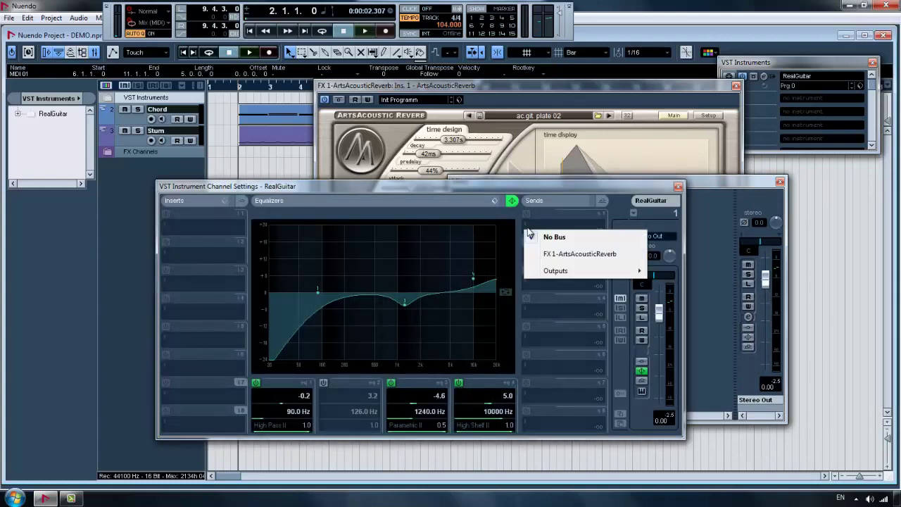
{"action": "left_click", "coordinate": [548, 255]}
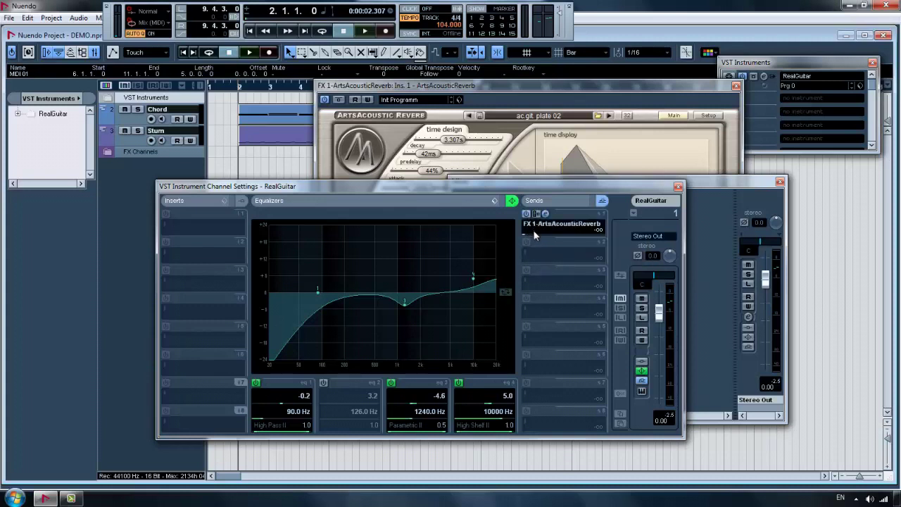
Set the RealGuitar channel's reverb send level to -20 dB and audition the progression from bar 2.
{"action": "mouse_move", "coordinate": [535, 234]}
{"action": "left_mouse_down"}
{"action": "mouse_move", "coordinate": [578, 235]}
{"action": "mouse_move", "coordinate": [540, 235]}
{"action": "left_mouse_up"}
{"action": "key", "text": "space"}
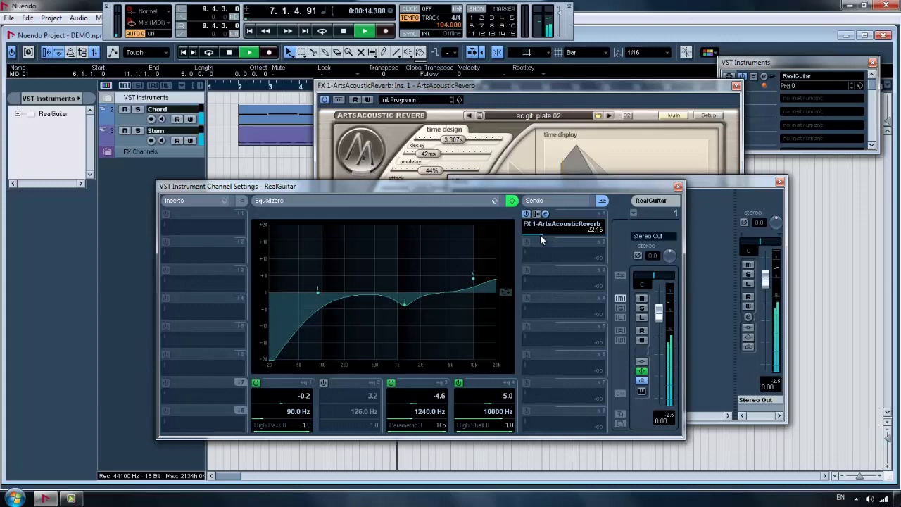
{"action": "key", "text": "space"}
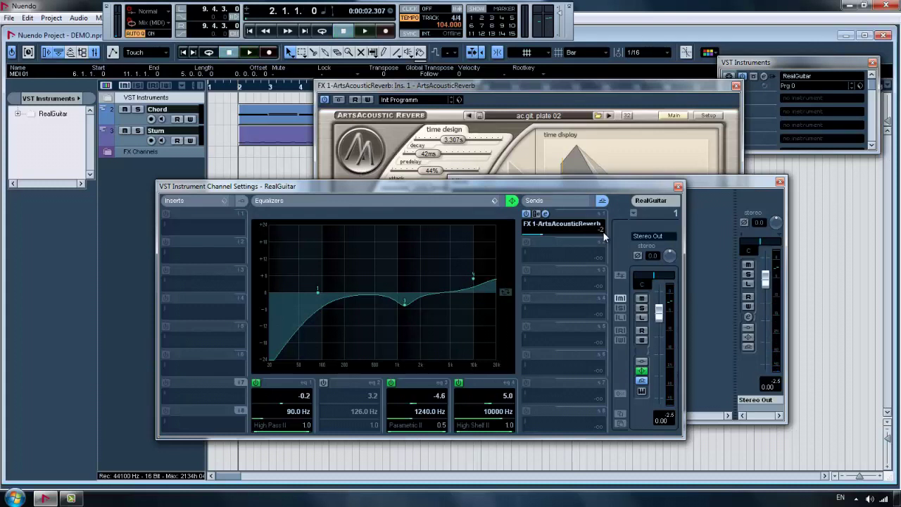
{"action": "key", "text": "space"}
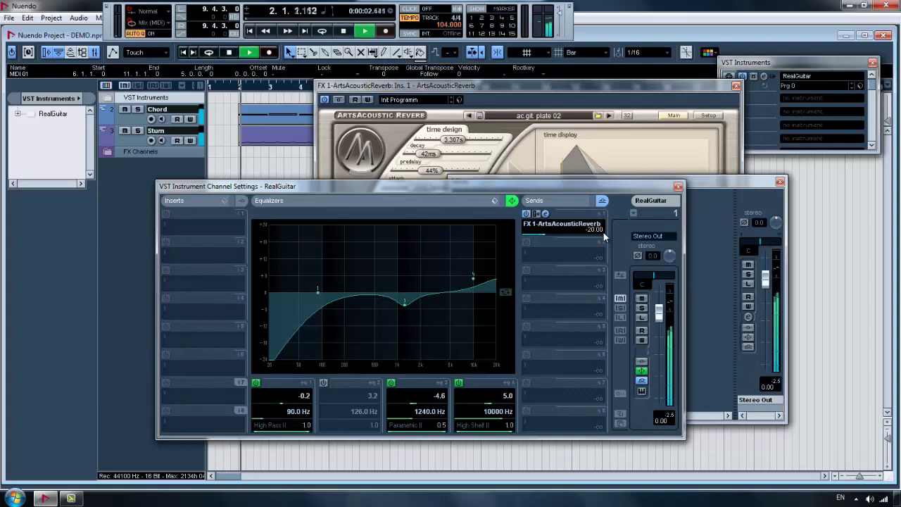
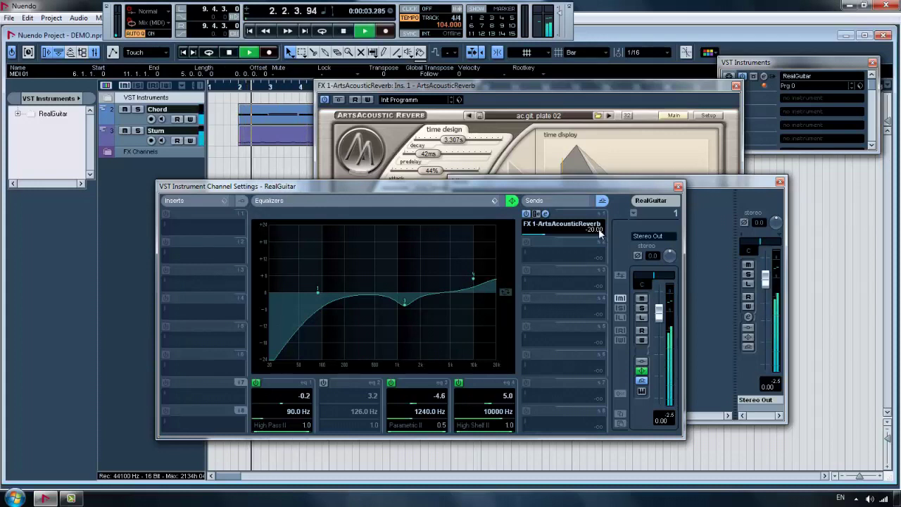
Close the RealGuitar channel settings, the mixer and the ArtsAcousticReverb window, and stop playback.
{"action": "left_click", "coordinate": [679, 187]}
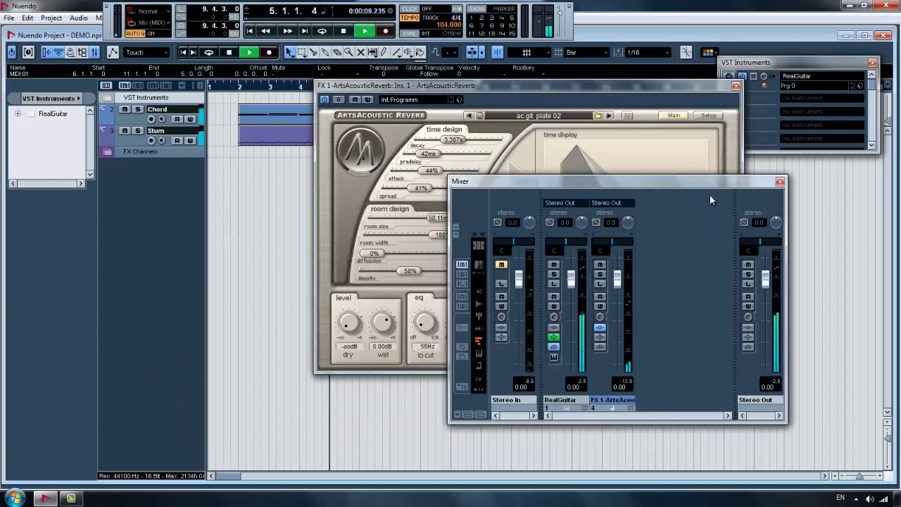
{"action": "left_click", "coordinate": [781, 182]}
{"action": "left_click", "coordinate": [736, 85]}
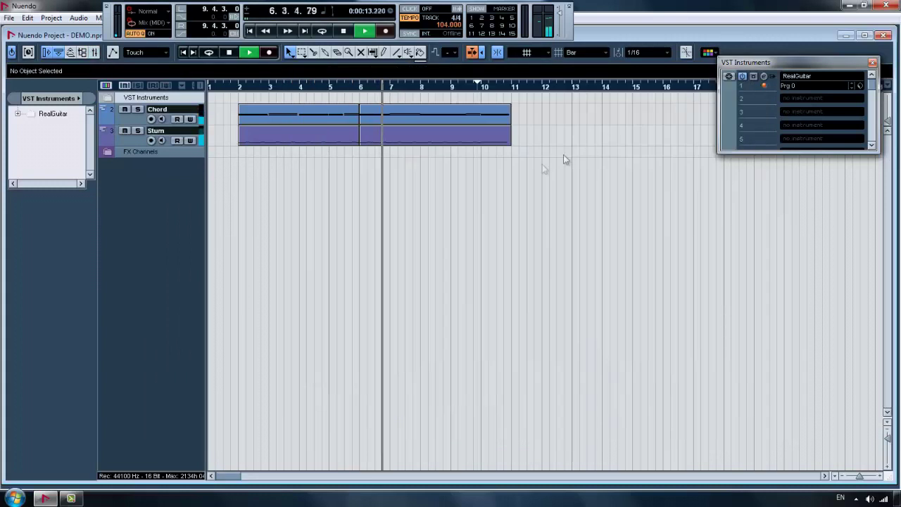
{"action": "key", "text": "space"}
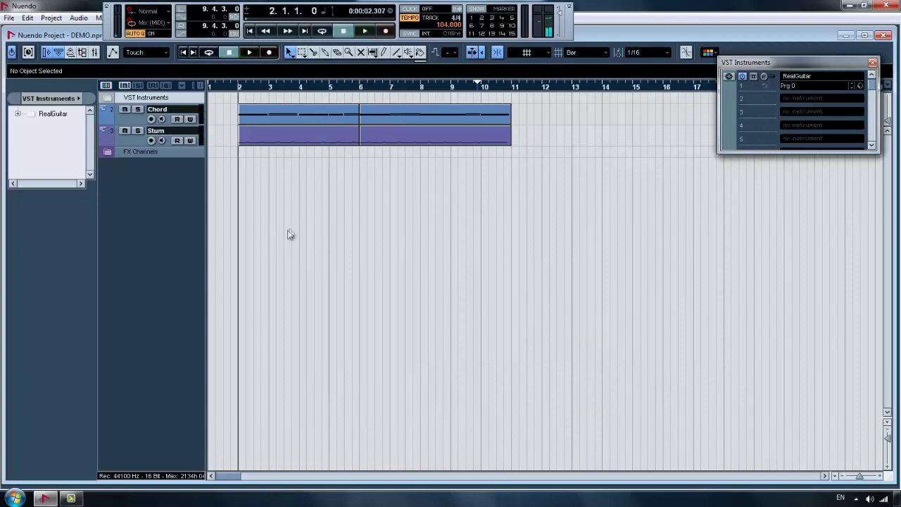
Import the audio file VoCal from the MIX DOWN folder onto a new track.
{"action": "left_click_drag", "start_coordinate": [464, 126], "coordinate": [464, 124]}
{"action": "left_click", "coordinate": [398, 210]}
{"action": "left_click", "coordinate": [128, 142]}
{"action": "left_click", "coordinate": [10, 18]}
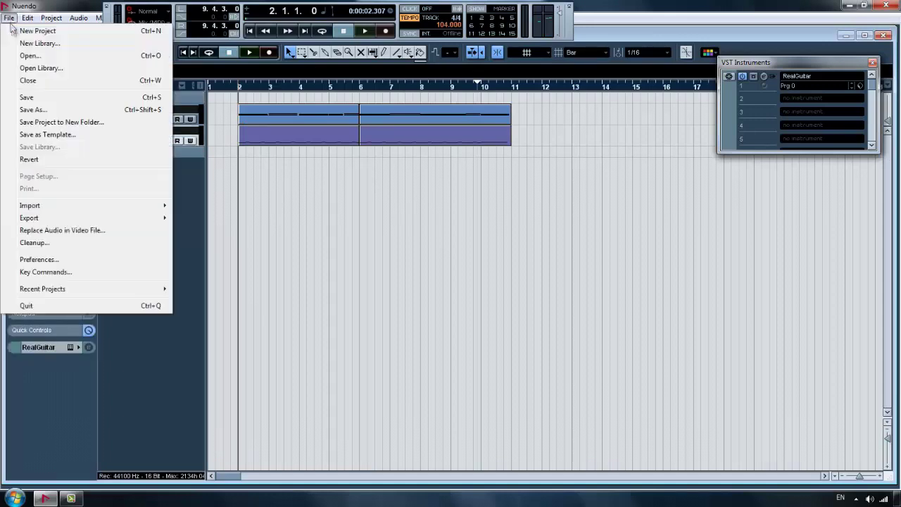
{"action": "mouse_move", "coordinate": [64, 210]}
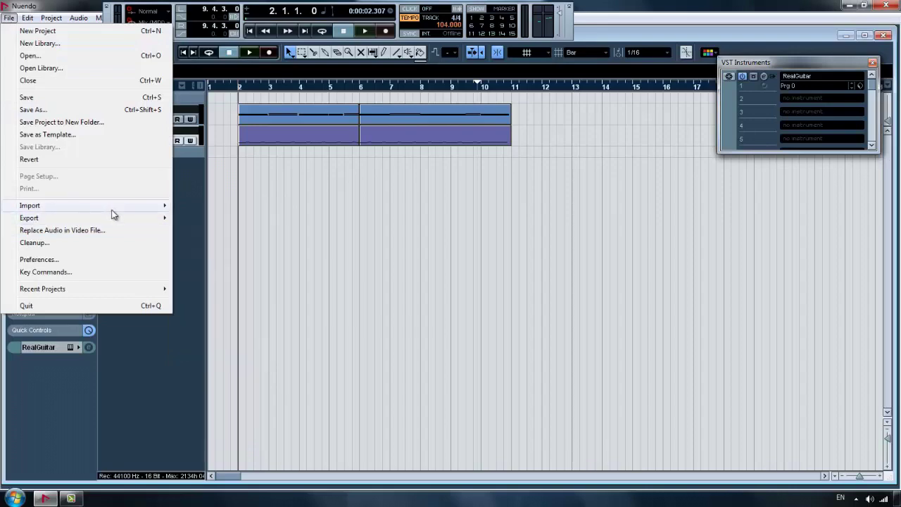
{"action": "mouse_move", "coordinate": [111, 207]}
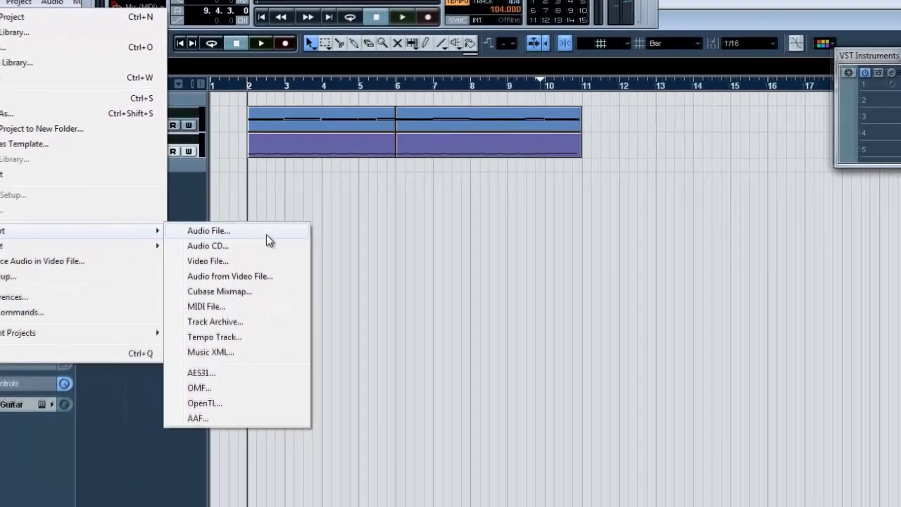
{"action": "left_click", "coordinate": [236, 206]}
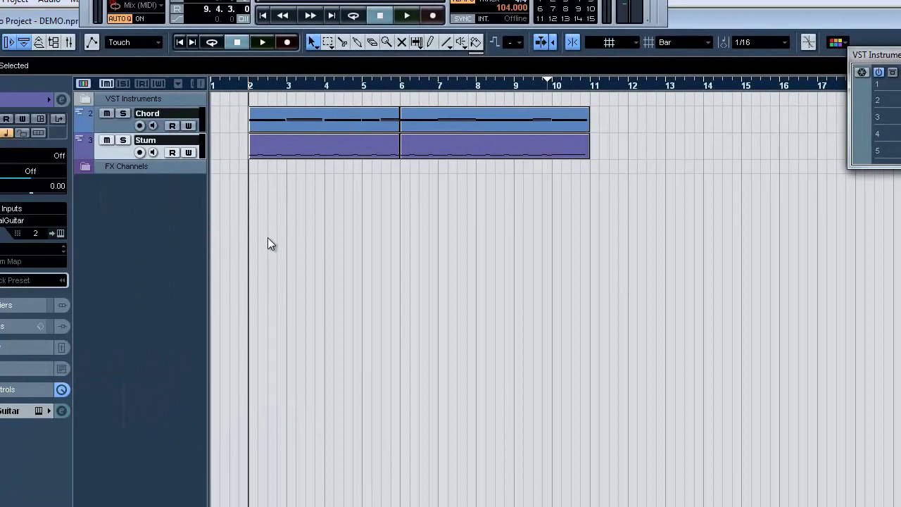
{"action": "left_click", "coordinate": [373, 247]}
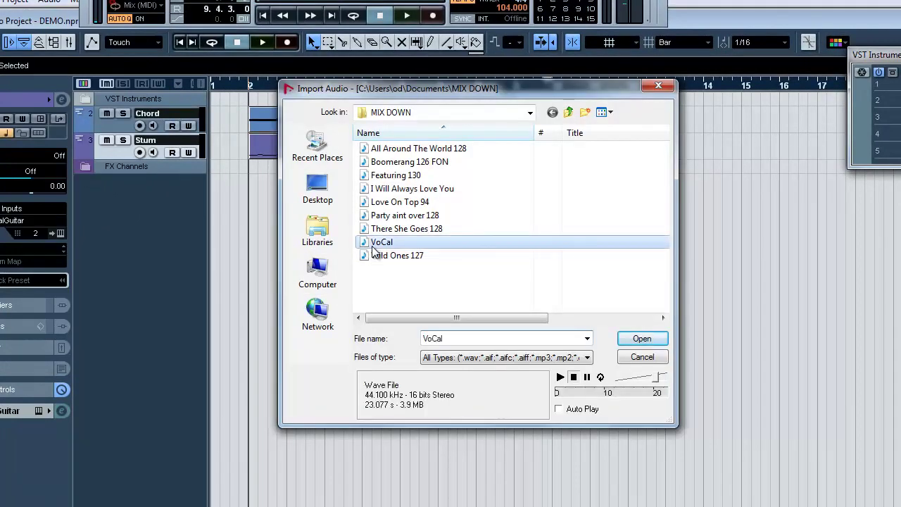
{"action": "double_click", "coordinate": [373, 247]}
{"action": "left_click", "coordinate": [519, 308]}
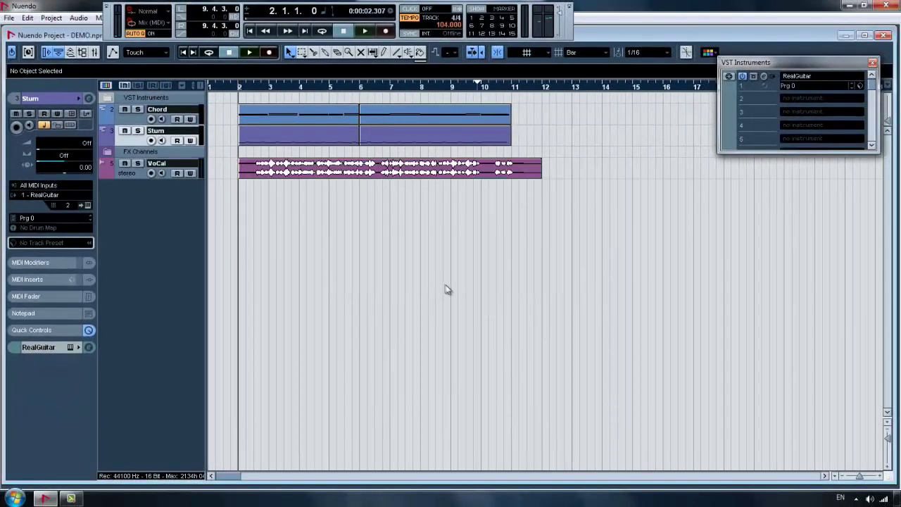
Move the VoCal clip's start to bar 1, audition it, and place its track directly below the Stum track.
{"action": "left_click_drag", "start_coordinate": [285, 174], "coordinate": [257, 175]}
{"action": "key", "text": "space"}
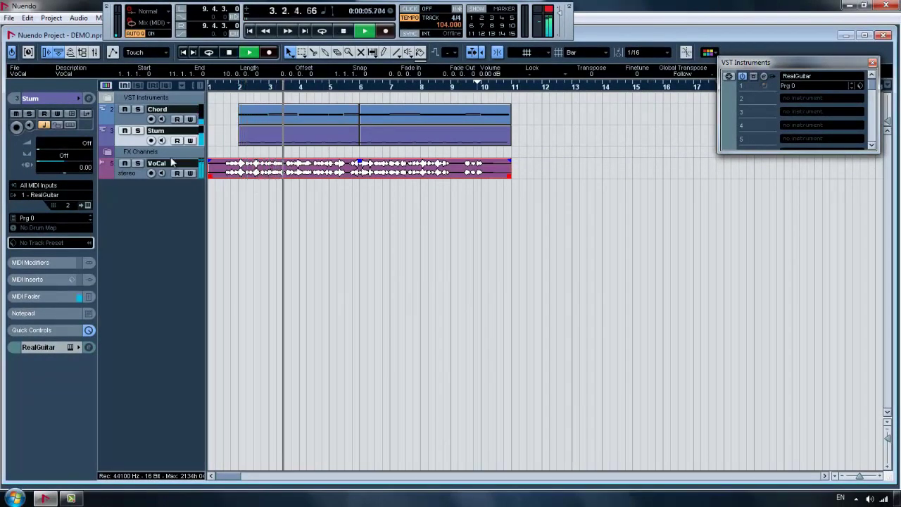
{"action": "left_click", "coordinate": [138, 177]}
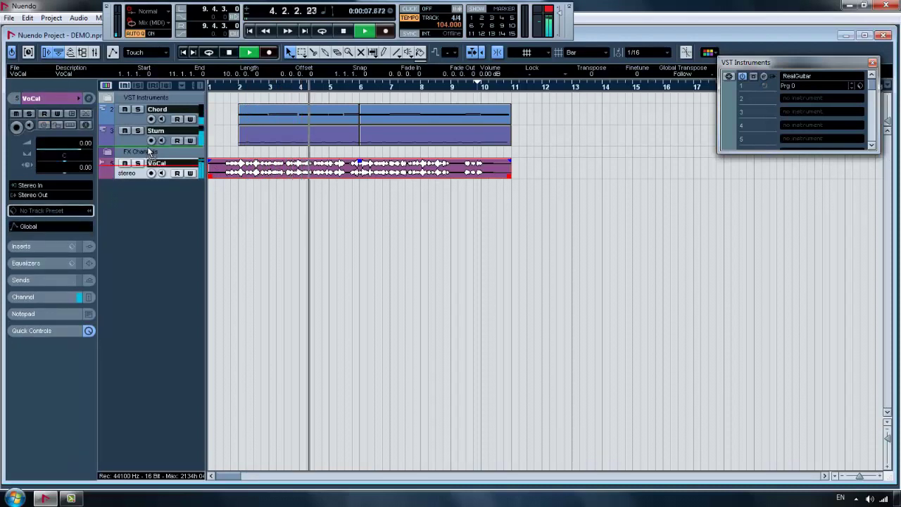
{"action": "left_click_drag", "start_coordinate": [141, 172], "coordinate": [169, 150]}
{"action": "key", "text": "space"}
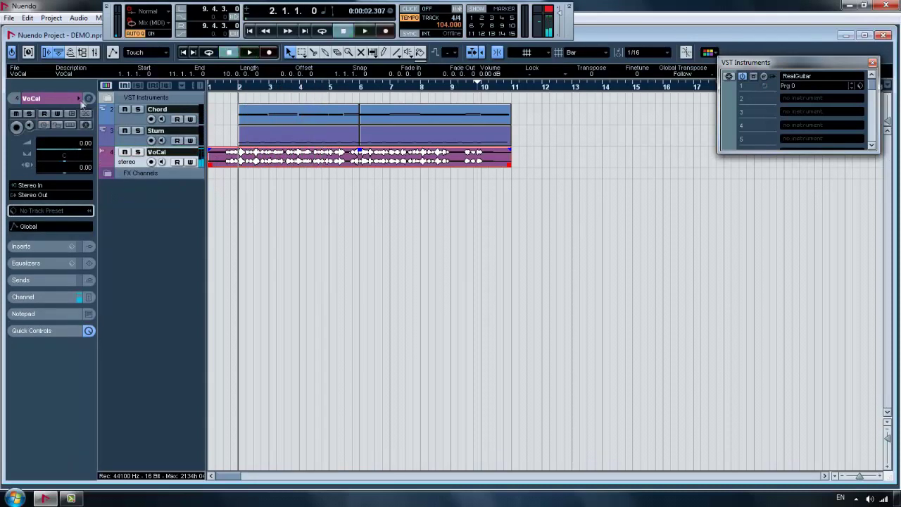
Try volume levels of -3, -4 and -5 dB on the VoCal channel while auditioning the song.
{"action": "left_click", "coordinate": [89, 98]}
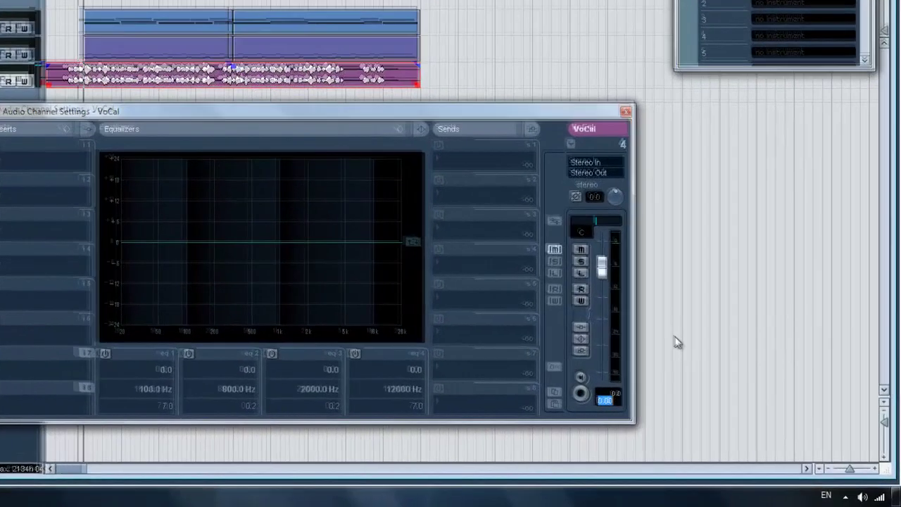
{"action": "type", "text": "-3"}
{"action": "key", "text": "Return"}
{"action": "key", "text": "space"}
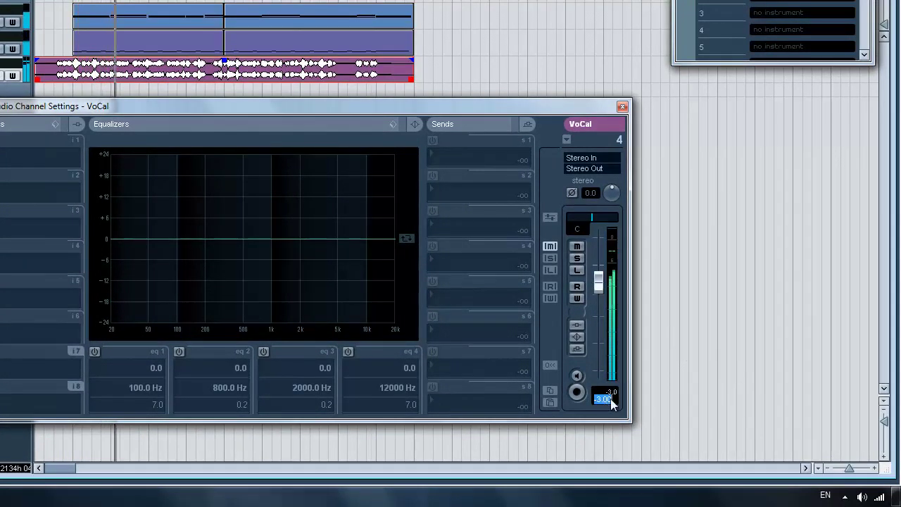
{"action": "type", "text": "-4"}
{"action": "key", "text": "Return"}
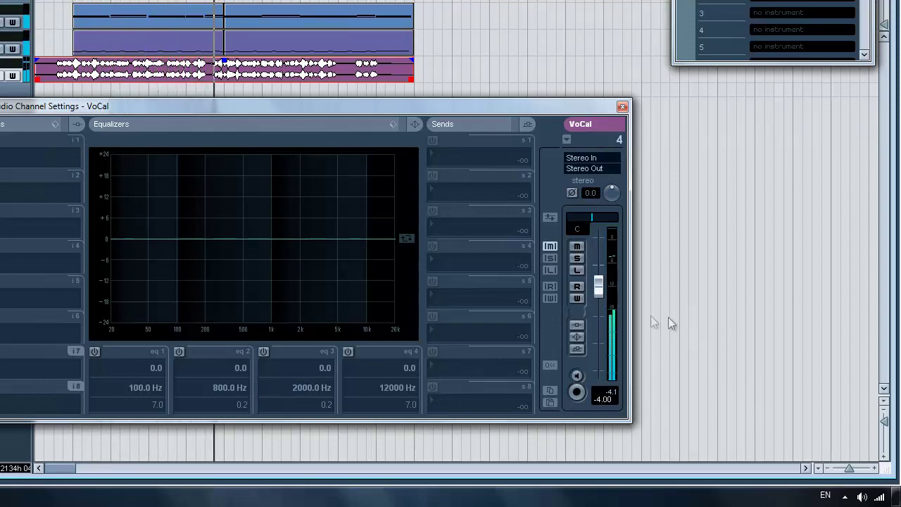
{"action": "left_click", "coordinate": [607, 400]}
{"action": "type", "text": "-"}
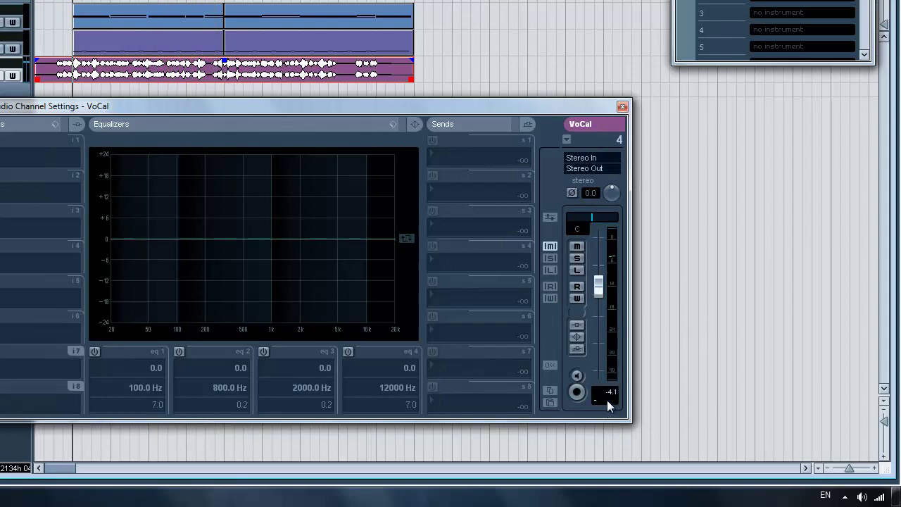
{"action": "type", "text": "5"}
{"action": "key", "text": "Return"}
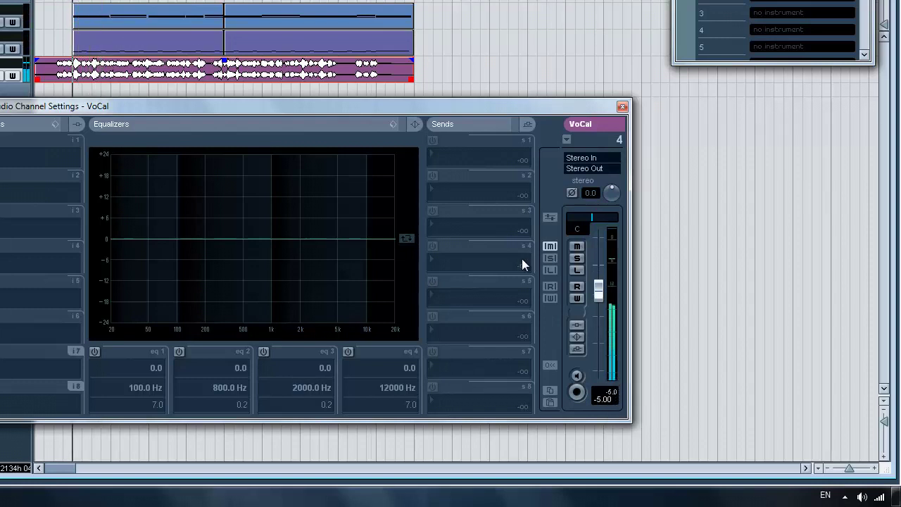
Set the RealGuitar channel's input gain to 2.0 in the mixer and play the song.
{"action": "key", "text": "F3"}
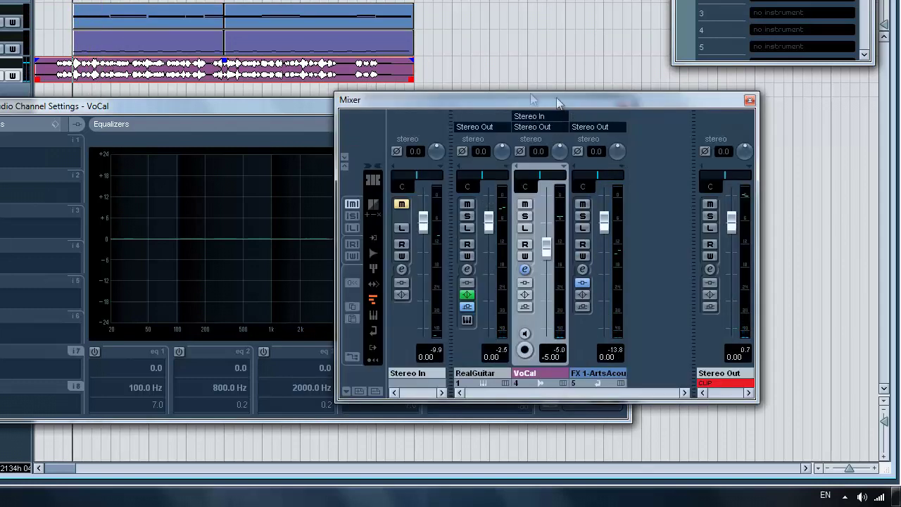
{"action": "left_click_drag", "start_coordinate": [556, 103], "coordinate": [495, 93]}
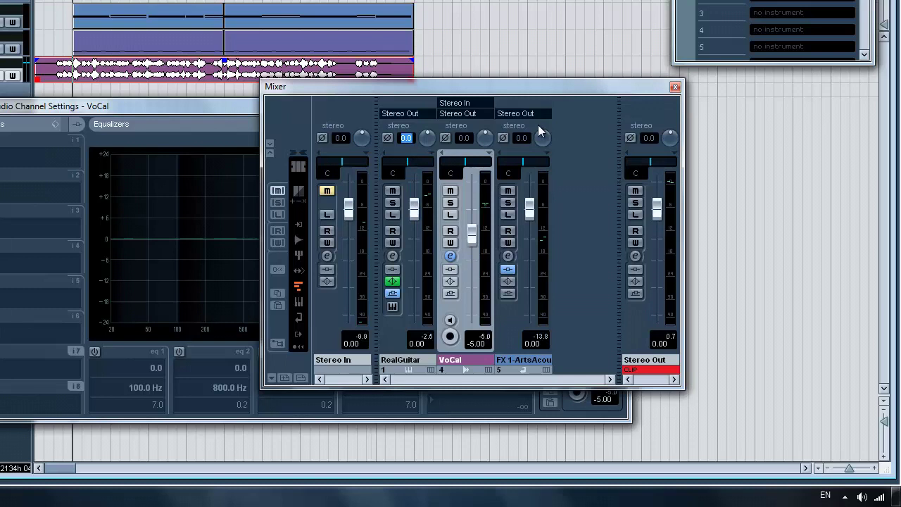
{"action": "type", "text": "2"}
{"action": "key", "text": "Return"}
{"action": "key", "text": "space"}
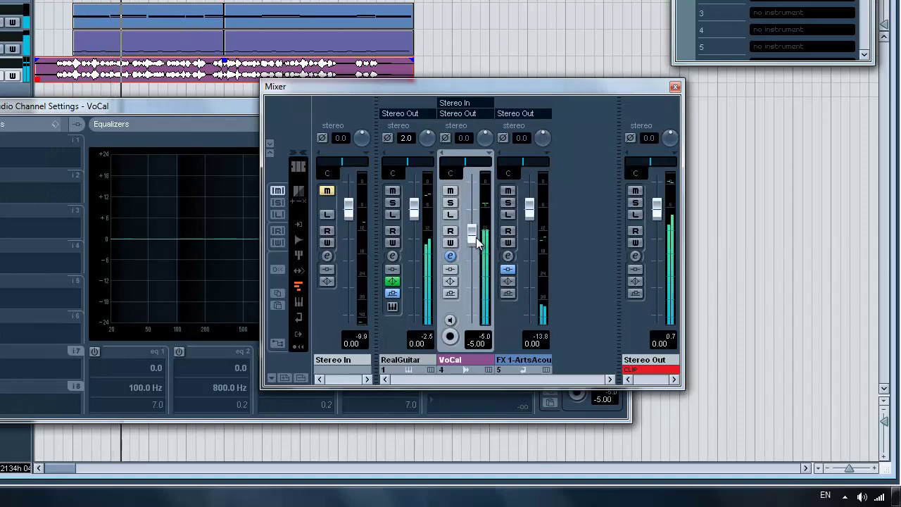
Lower the VoCal fader to -7.50 dB, reset the Stereo Out clip indicator, and close the mixer and Stereo Out settings.
{"action": "left_click_drag", "start_coordinate": [476, 237], "coordinate": [476, 251]}
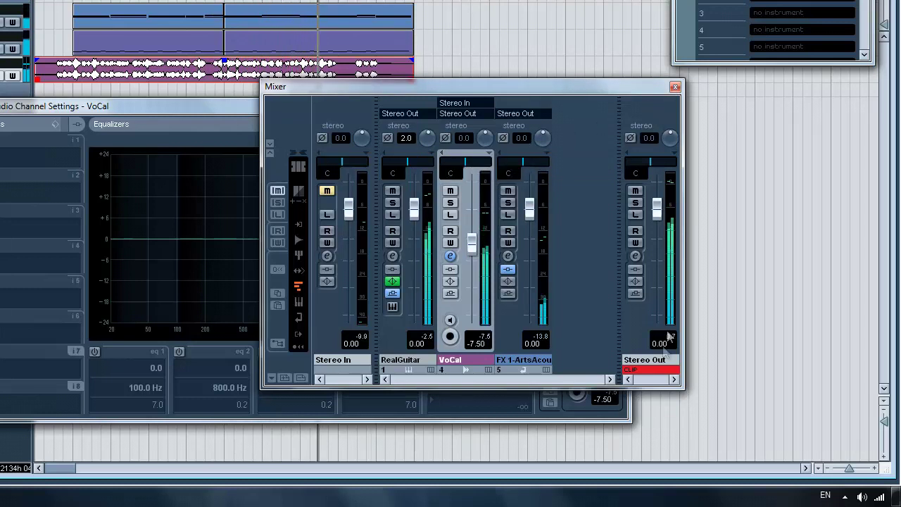
{"action": "left_click", "coordinate": [658, 365]}
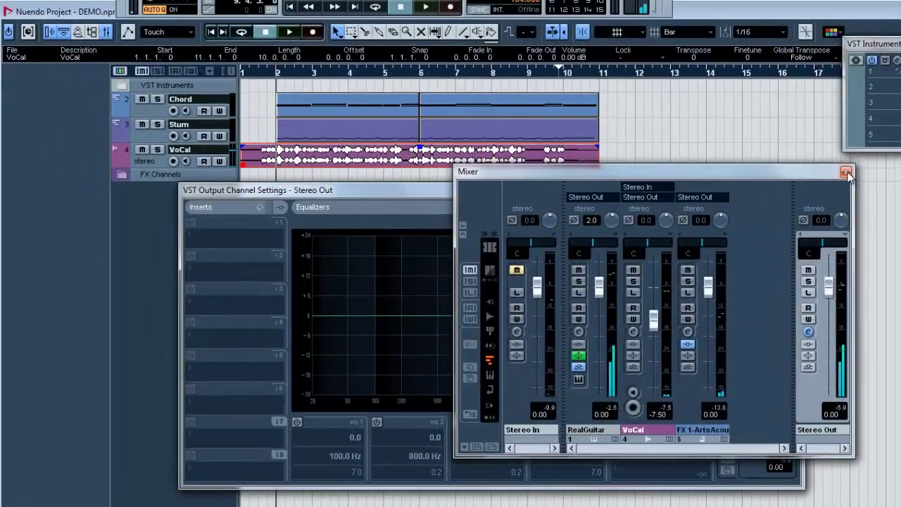
{"action": "key", "text": "F3"}
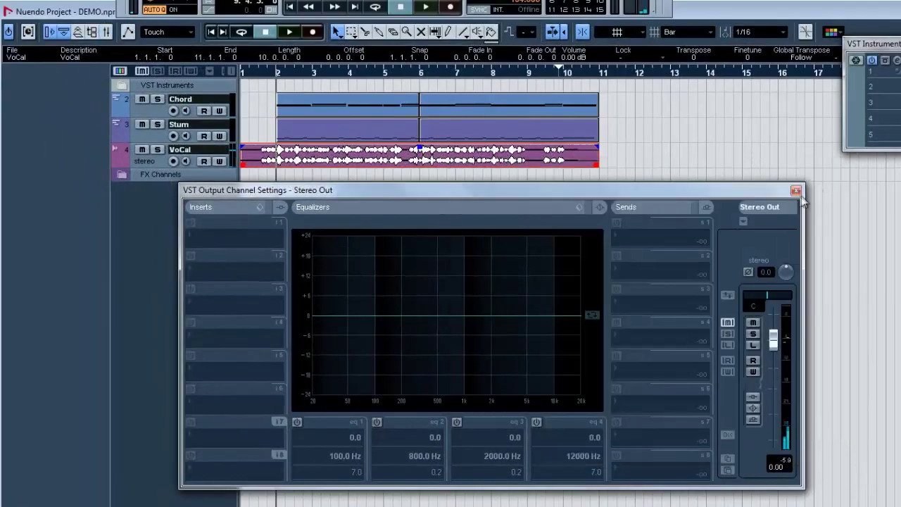
{"action": "left_click", "coordinate": [795, 191]}
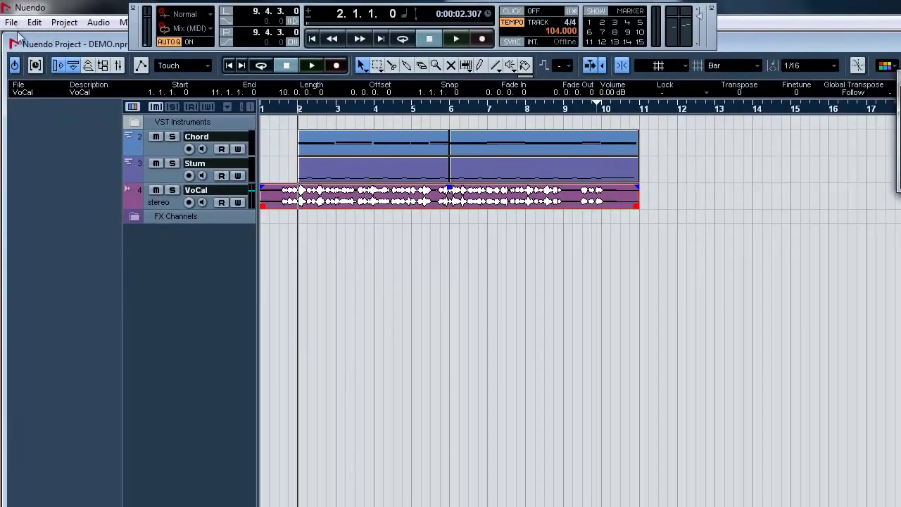
Import the picking MIDI file from the MIX DOWN folder into the current project without creating a new project.
{"action": "left_click", "coordinate": [11, 23]}
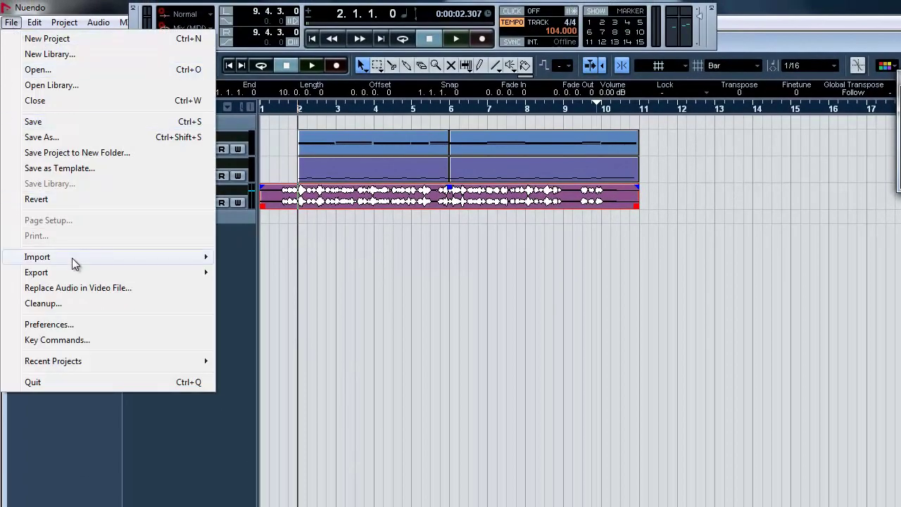
{"action": "mouse_move", "coordinate": [72, 258]}
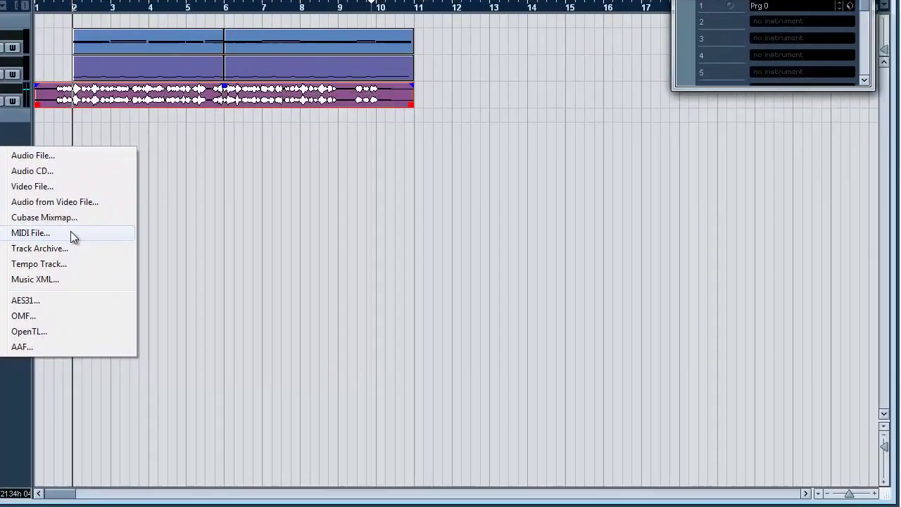
{"action": "left_click", "coordinate": [301, 334]}
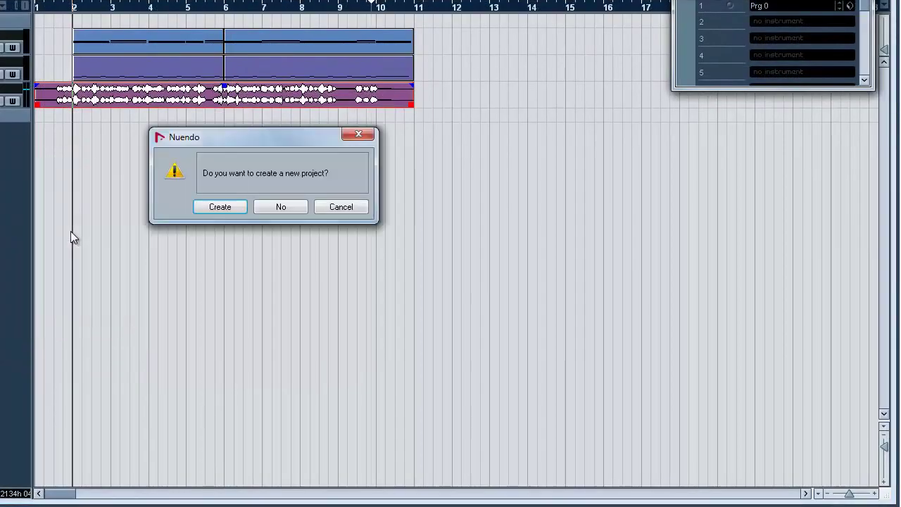
{"action": "left_click", "coordinate": [278, 206]}
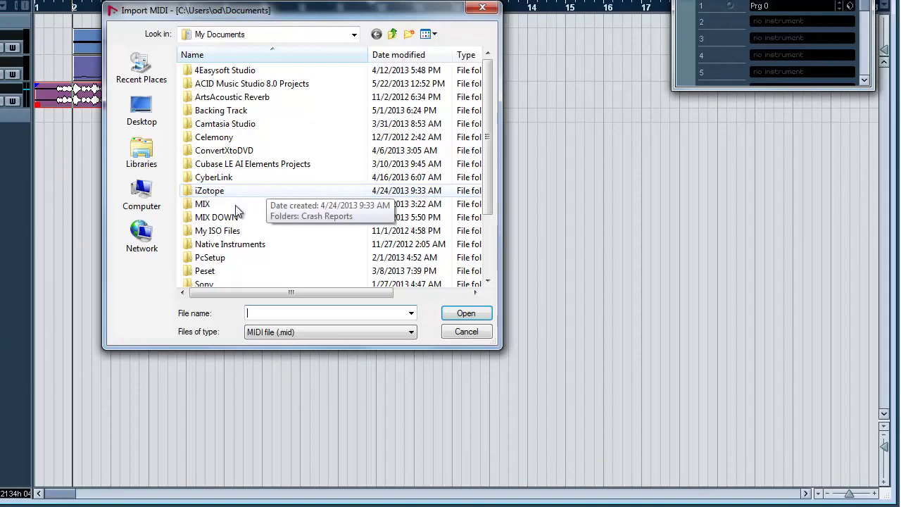
{"action": "double_click", "coordinate": [232, 218]}
{"action": "left_click", "coordinate": [262, 94]}
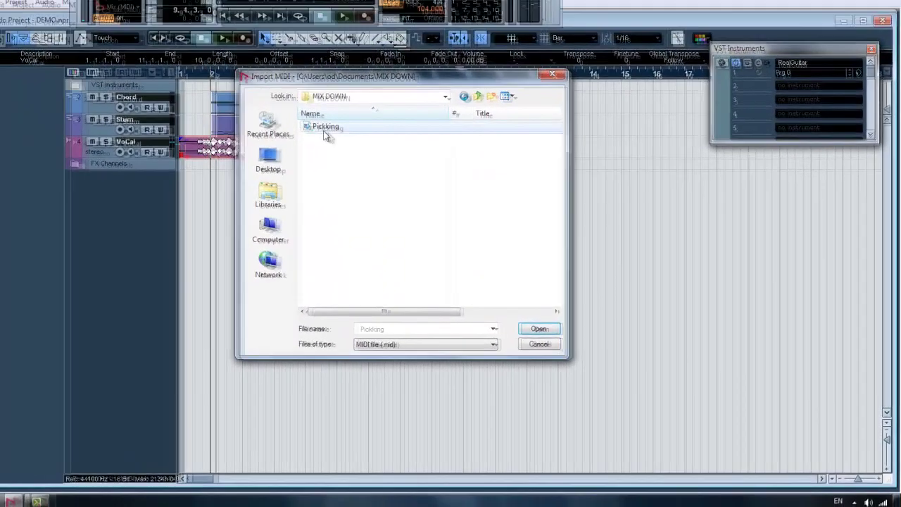
{"action": "double_click", "coordinate": [324, 129]}
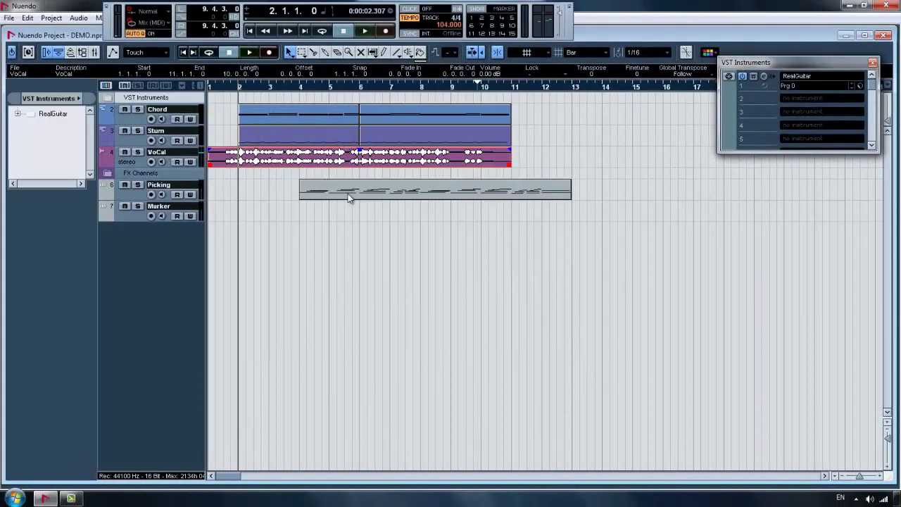
Move the imported Picking clip so it starts at bar 2, and remove the Marker track.
{"action": "left_click_drag", "start_coordinate": [349, 197], "coordinate": [288, 197]}
{"action": "left_click", "coordinate": [138, 198]}
{"action": "left_click", "coordinate": [135, 219]}
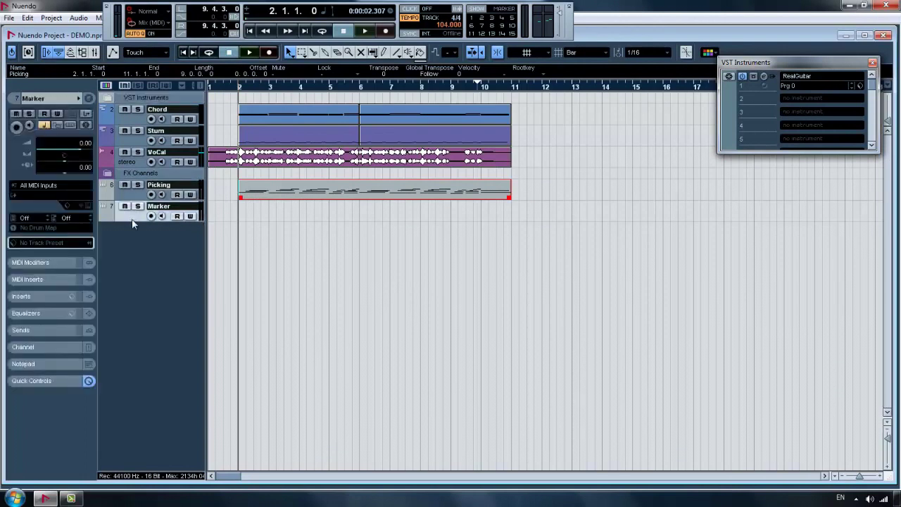
{"action": "right_click", "coordinate": [135, 220]}
{"action": "left_click", "coordinate": [176, 269]}
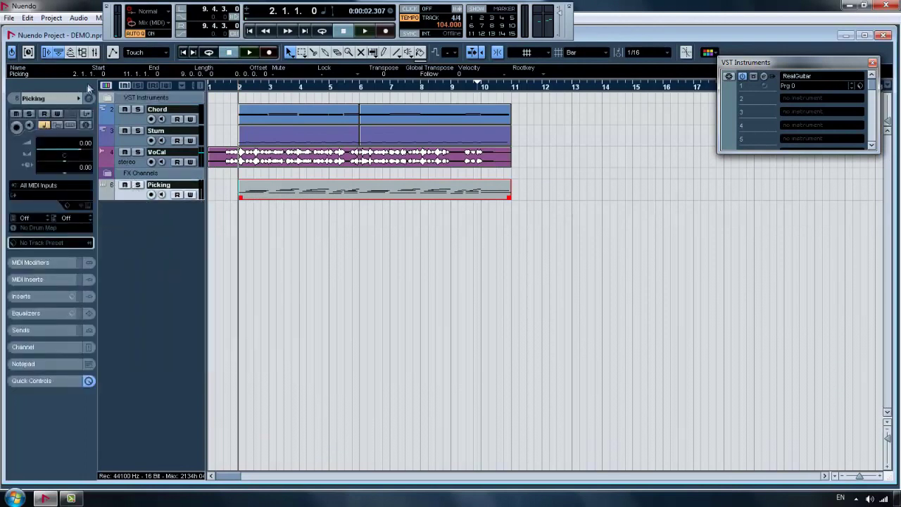
Load Kontakt 5 as the second VST instrument without an extra MIDI track, with Ilya Efimov Acoustic Guitar loaded in it.
{"action": "left_click", "coordinate": [89, 99]}
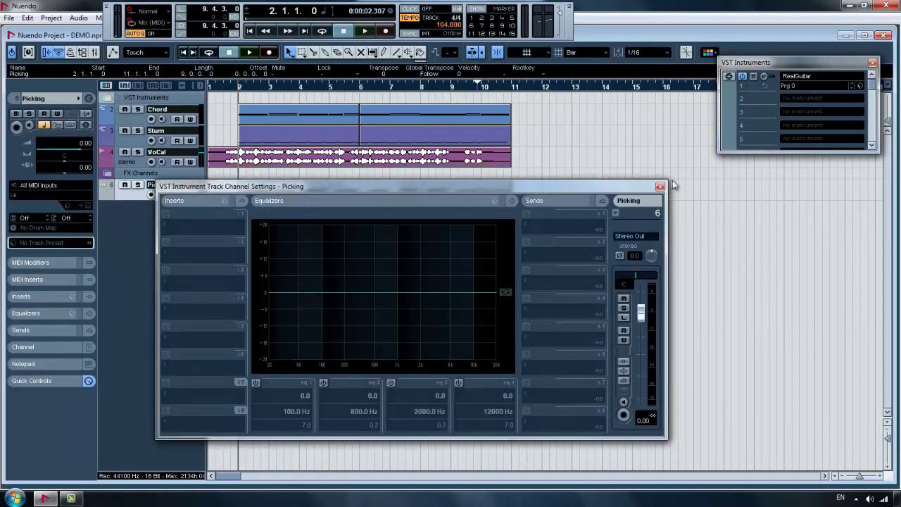
{"action": "left_click", "coordinate": [660, 186]}
{"action": "left_click", "coordinate": [809, 102]}
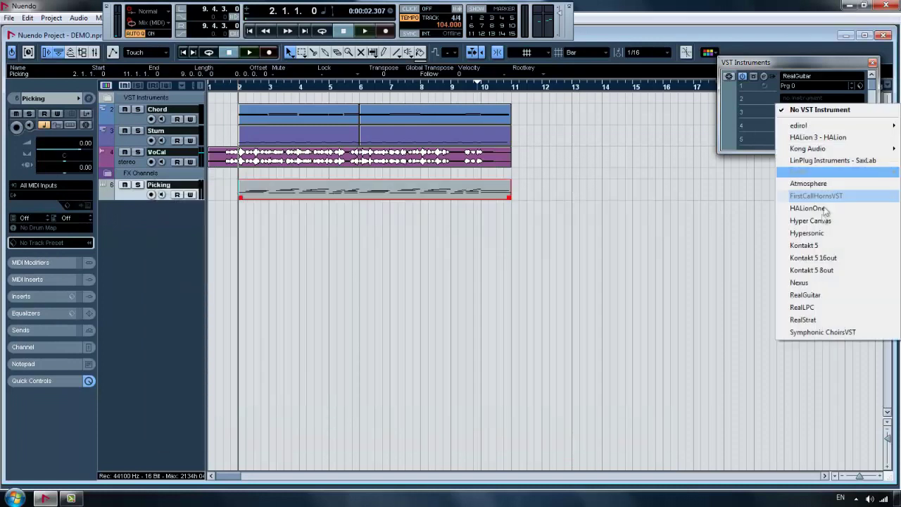
{"action": "left_click", "coordinate": [806, 245]}
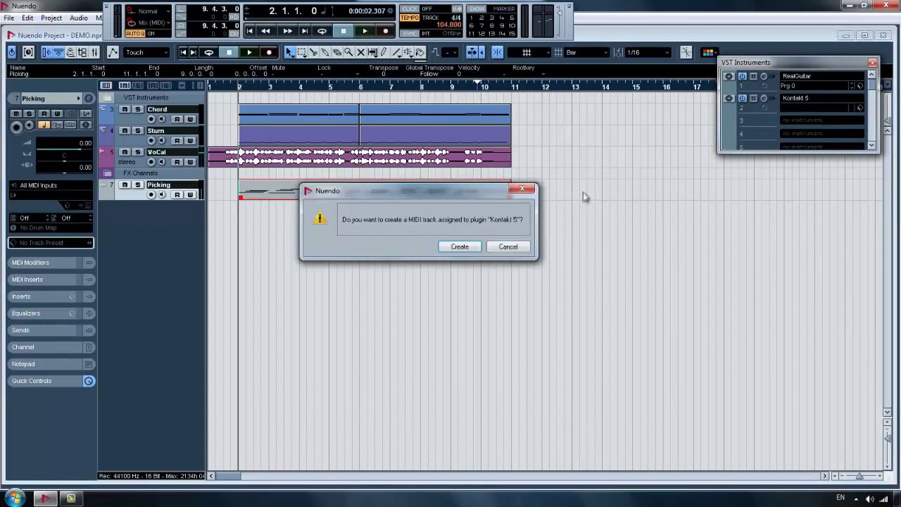
{"action": "left_click", "coordinate": [509, 246]}
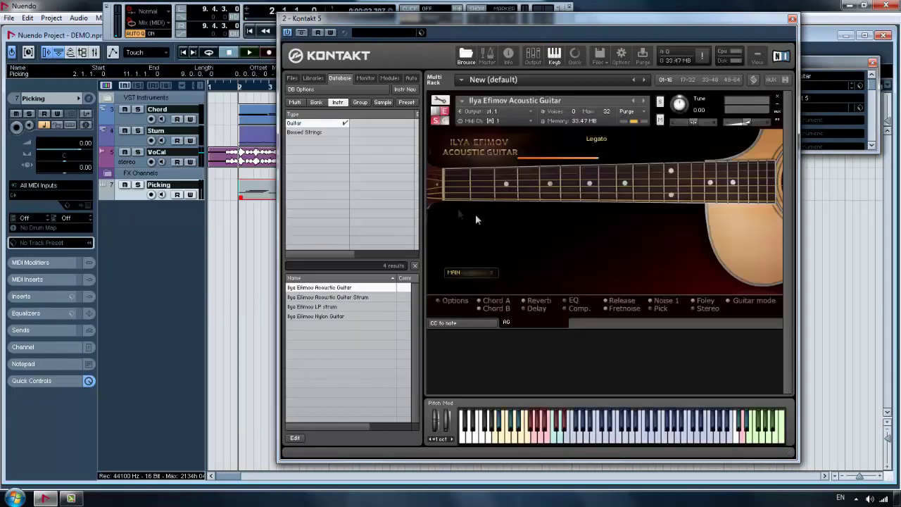
{"action": "left_click_drag", "start_coordinate": [589, 28], "coordinate": [652, 69]}
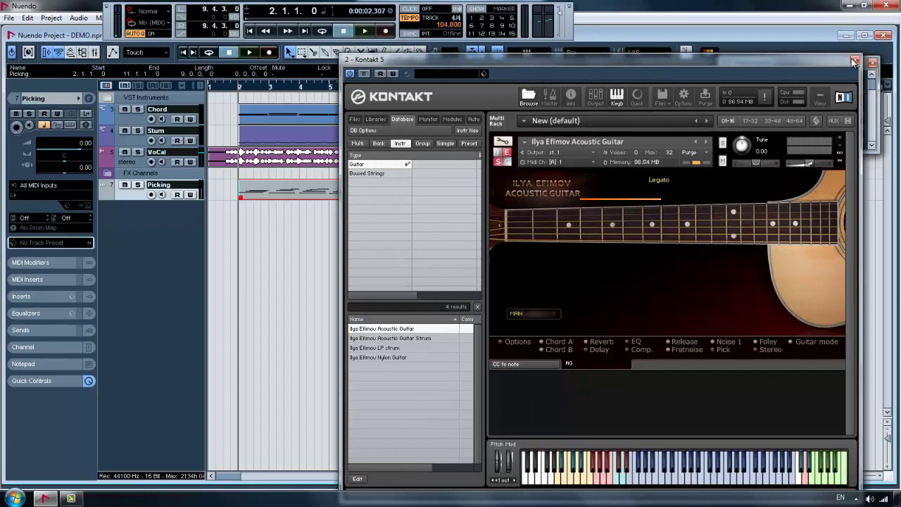
{"action": "left_click", "coordinate": [855, 62]}
Add one MIDI track directly below the Stum track.
{"action": "right_click", "coordinate": [134, 139]}
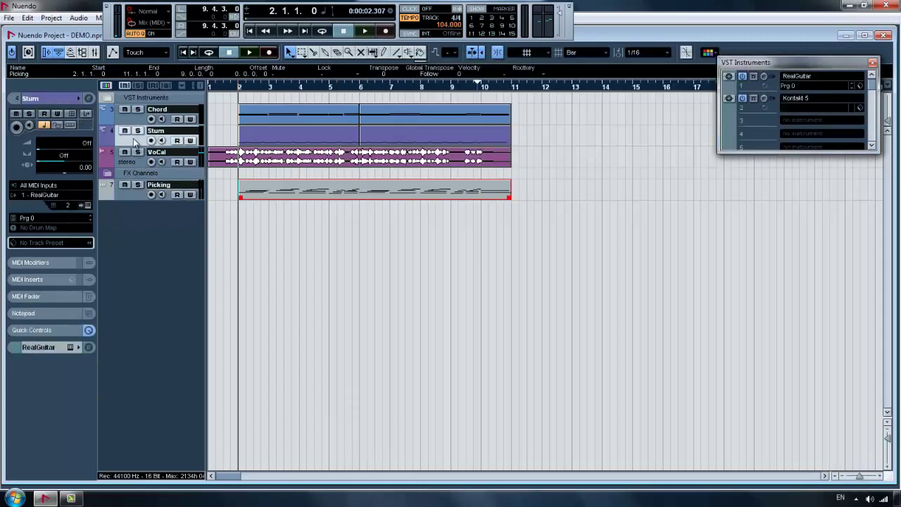
{"action": "mouse_move", "coordinate": [161, 145]}
{"action": "left_click", "coordinate": [334, 169]}
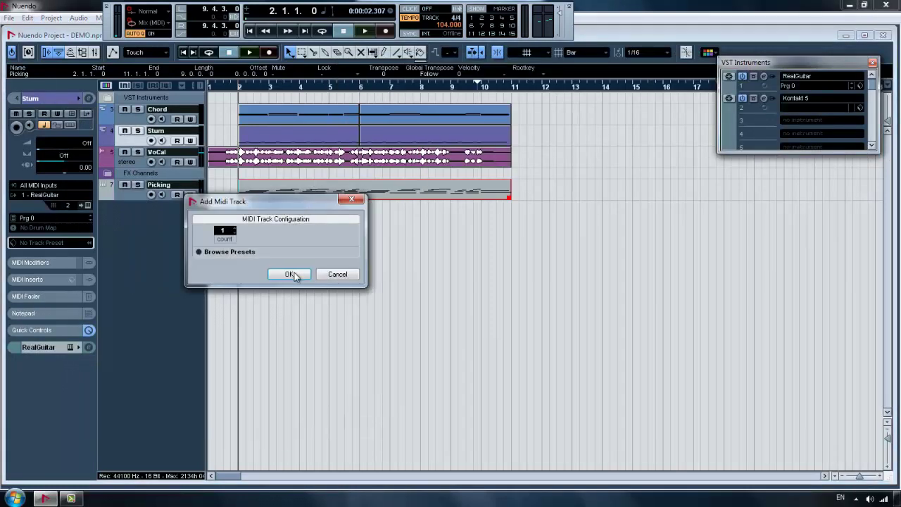
{"action": "left_click", "coordinate": [292, 274]}
Move the Picking clip onto the new MIDI track at bar 2 and rename that track Picking.
{"action": "double_click", "coordinate": [154, 210]}
{"action": "right_click", "coordinate": [158, 208]}
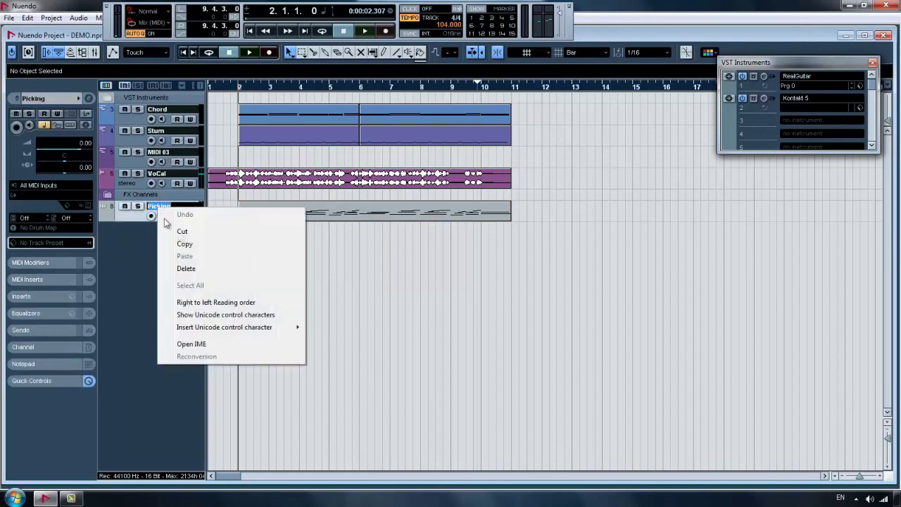
{"action": "left_click", "coordinate": [201, 245]}
{"action": "left_click_drag", "start_coordinate": [261, 212], "coordinate": [266, 165]}
{"action": "left_click", "coordinate": [164, 160]}
{"action": "double_click", "coordinate": [160, 152]}
{"action": "right_click", "coordinate": [164, 155]}
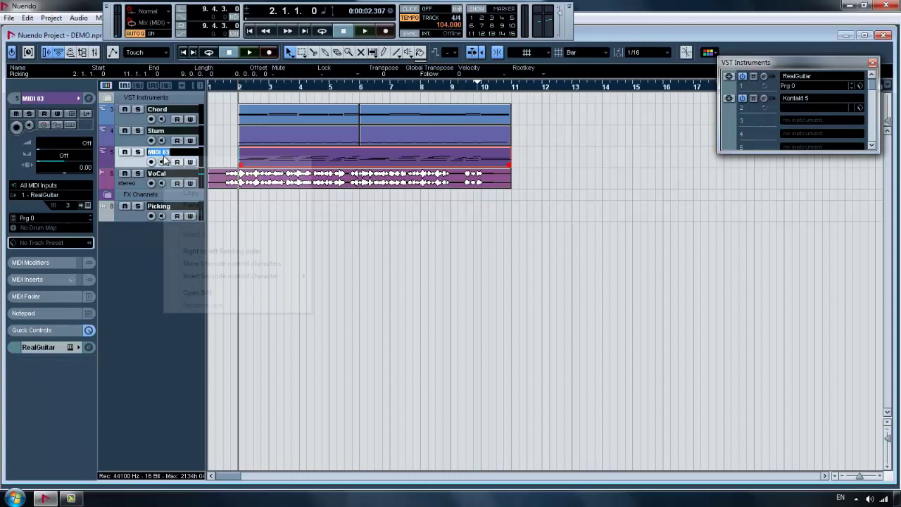
{"action": "left_click", "coordinate": [192, 202]}
Remove the original imported Picking track below the FX Channels folder.
{"action": "left_click", "coordinate": [141, 219]}
{"action": "right_click", "coordinate": [141, 219]}
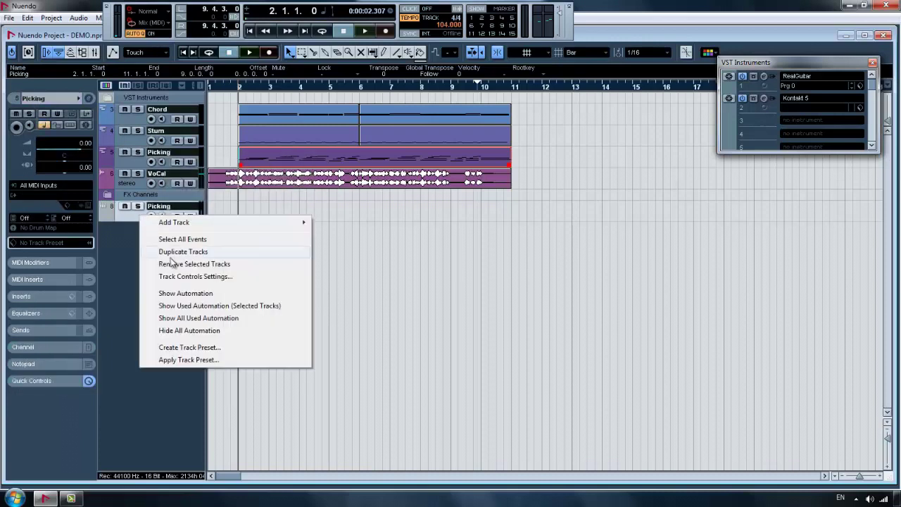
{"action": "left_click", "coordinate": [183, 264]}
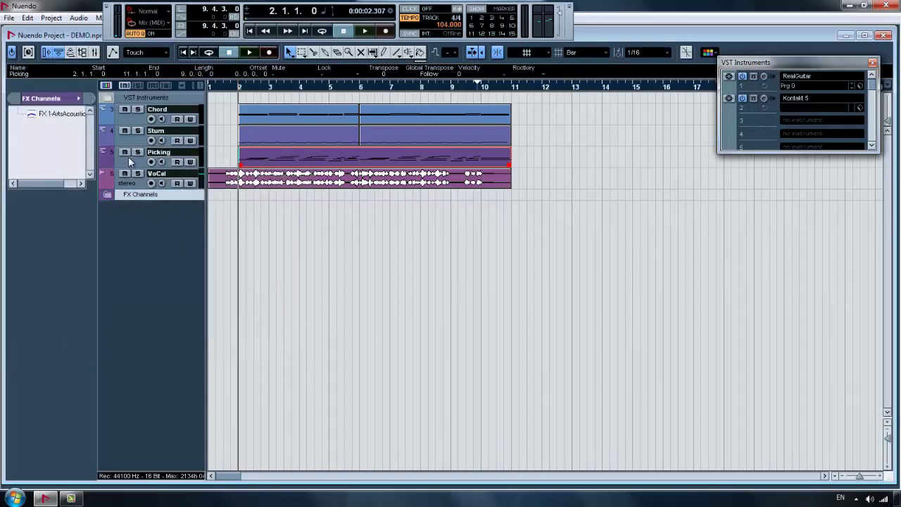
Route the new Picking track's output to Kontakt 5 on MIDI channel 1.
{"action": "left_click", "coordinate": [132, 163]}
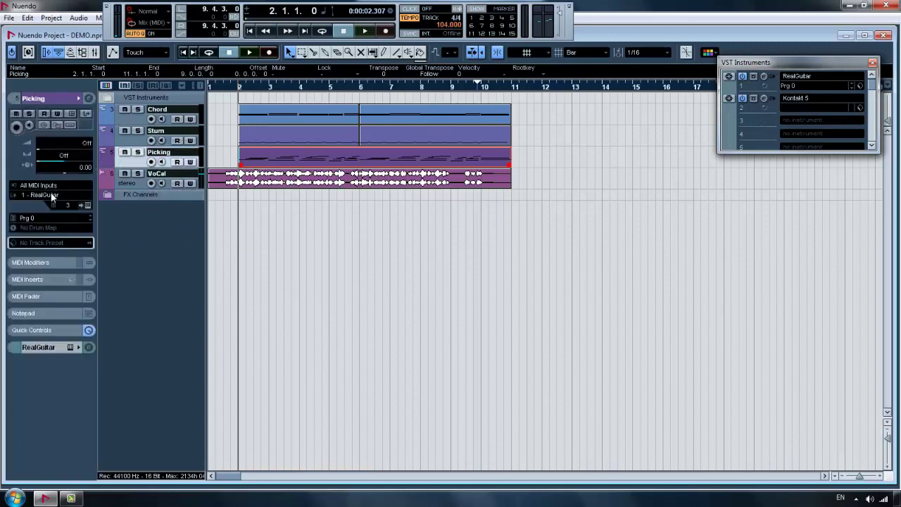
{"action": "left_click", "coordinate": [51, 198]}
{"action": "left_click", "coordinate": [63, 237]}
{"action": "left_click", "coordinate": [67, 207]}
{"action": "left_click", "coordinate": [93, 231]}
Solo the Picking track and audition it with the Kontakt 5 editor open.
{"action": "left_click", "coordinate": [138, 153]}
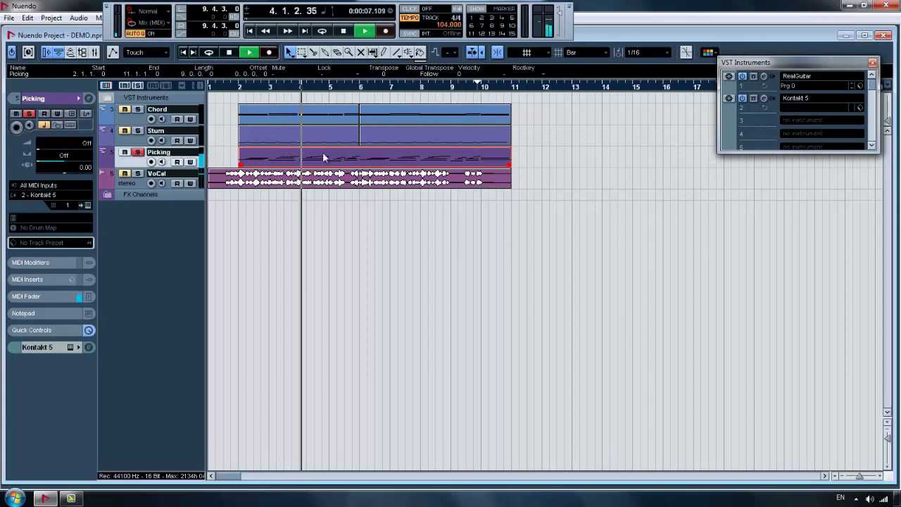
{"action": "key", "text": "space"}
{"action": "left_click", "coordinate": [767, 98]}
{"action": "key", "text": "space"}
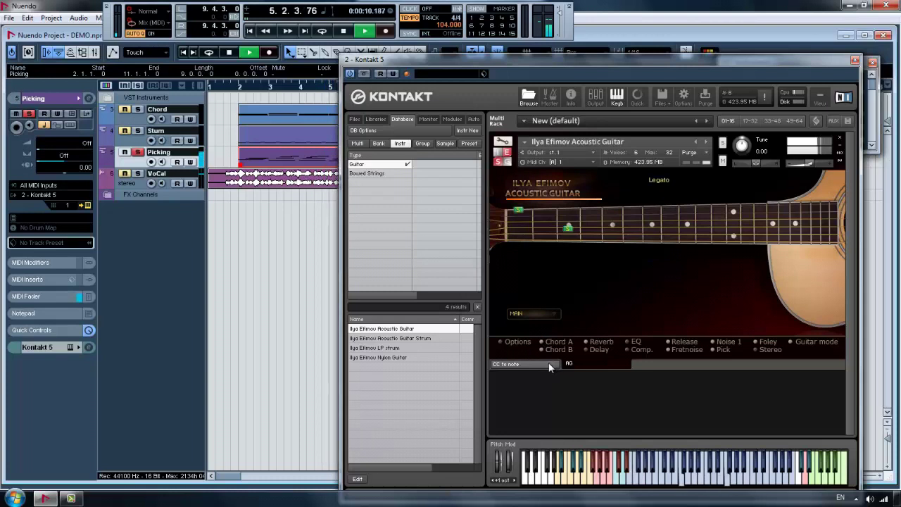
{"action": "key", "text": "space"}
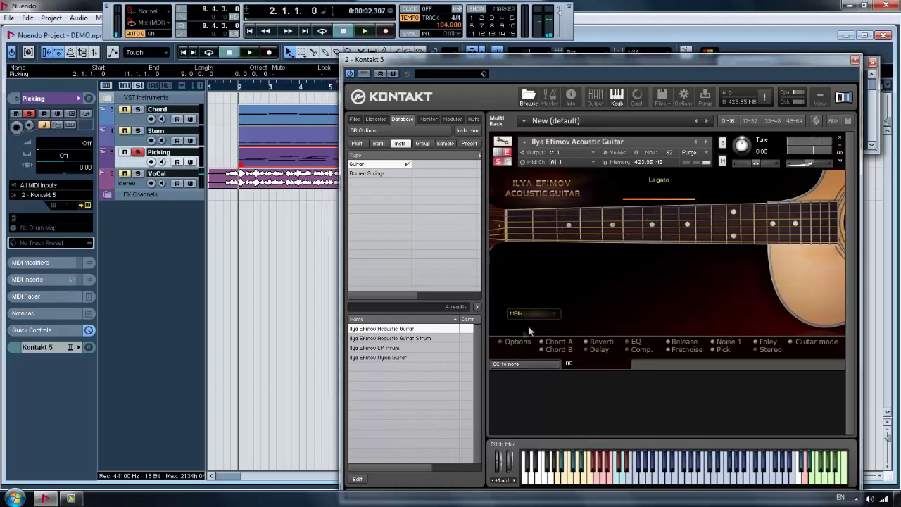
In the acoustic guitar's effects options, set the Reverb send to -18.2 dB while auditioning the picking part.
{"action": "left_click", "coordinate": [519, 341]}
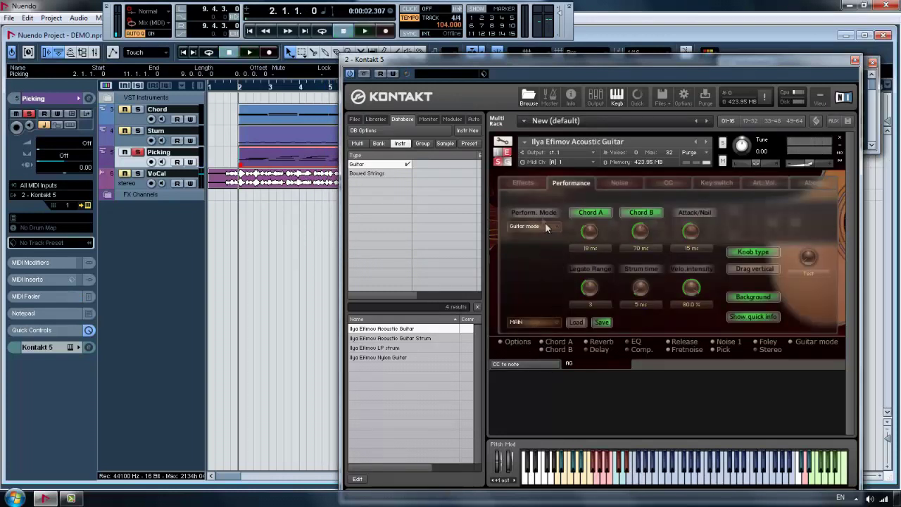
{"action": "left_click", "coordinate": [517, 181]}
{"action": "key", "text": "space"}
{"action": "left_click_drag", "start_coordinate": [709, 239], "coordinate": [691, 223]}
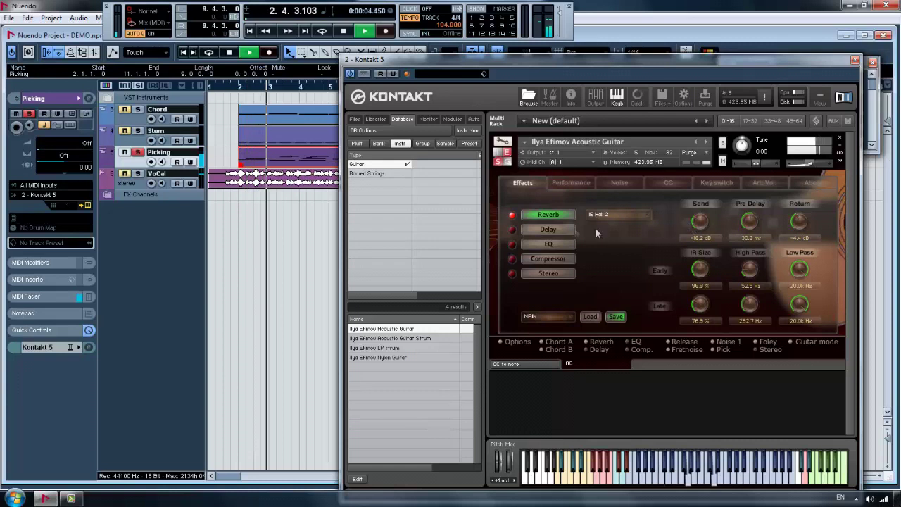
{"action": "key", "text": "space"}
Turn on the acoustic guitar's Delay effect and audition the picking part with it.
{"action": "left_click", "coordinate": [544, 231]}
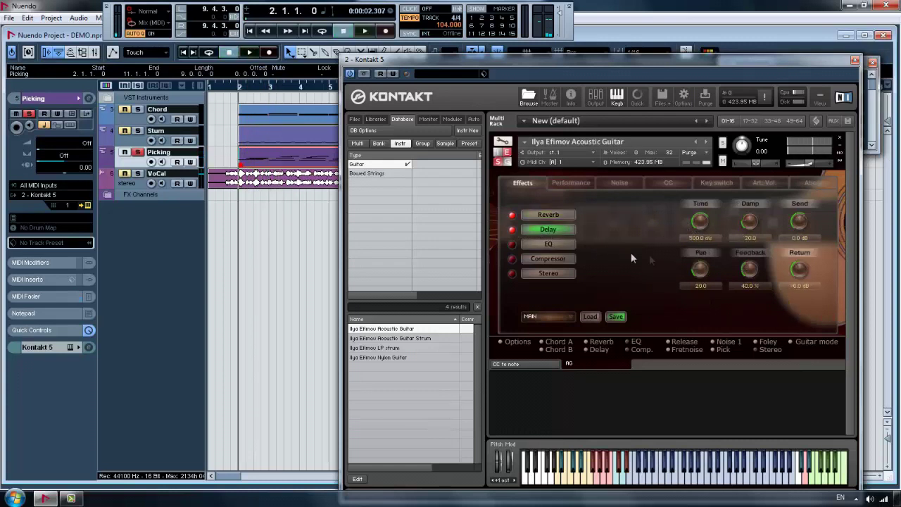
{"action": "key", "text": "space"}
{"action": "key", "text": "space"}
{"action": "key", "text": "space"}
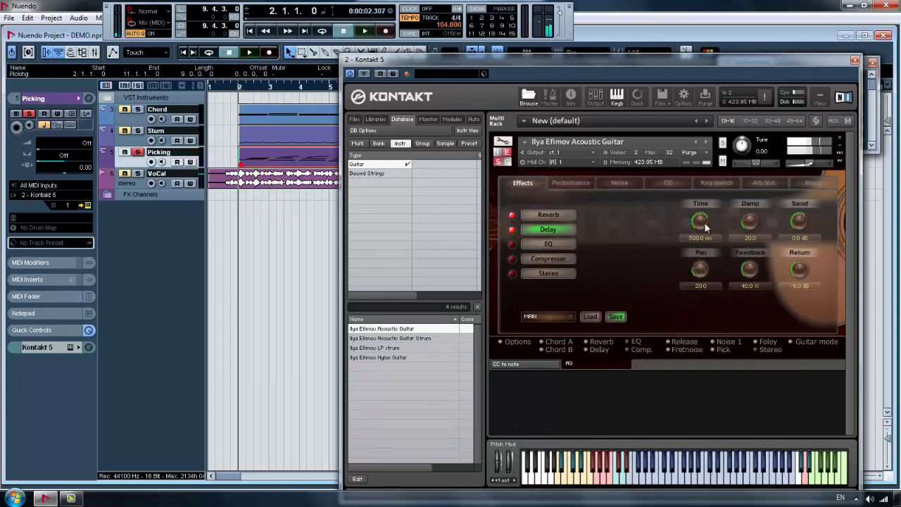
{"action": "key", "text": "space"}
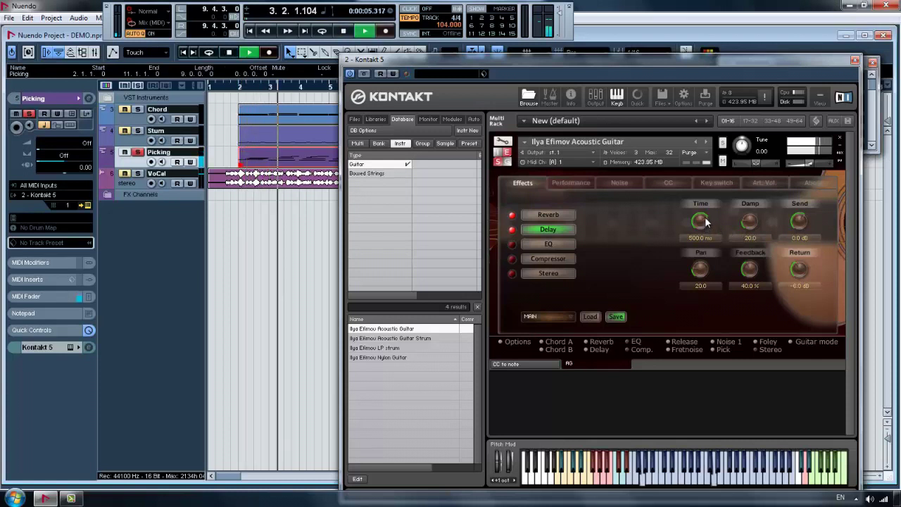
{"action": "key", "text": "space"}
Set the Delay time to about 885 ms and its send to -4.9 dB while auditioning the picking part.
{"action": "scroll", "coordinate": [706, 218], "scroll_direction": "down", "scroll_amount": 3}
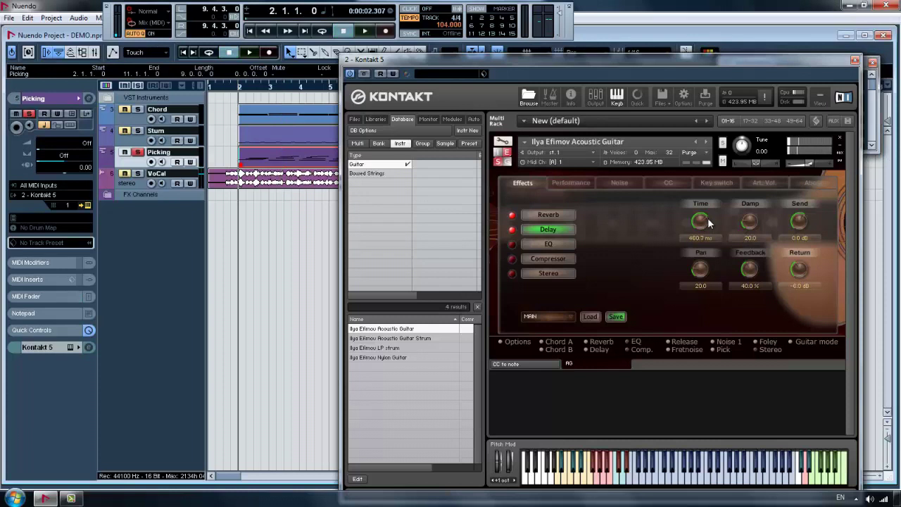
{"action": "scroll", "coordinate": [709, 223], "scroll_direction": "up", "scroll_amount": 3}
{"action": "key", "text": "space"}
{"action": "scroll", "coordinate": [790, 225], "scroll_direction": "down", "scroll_amount": 2}
{"action": "key", "text": "space"}
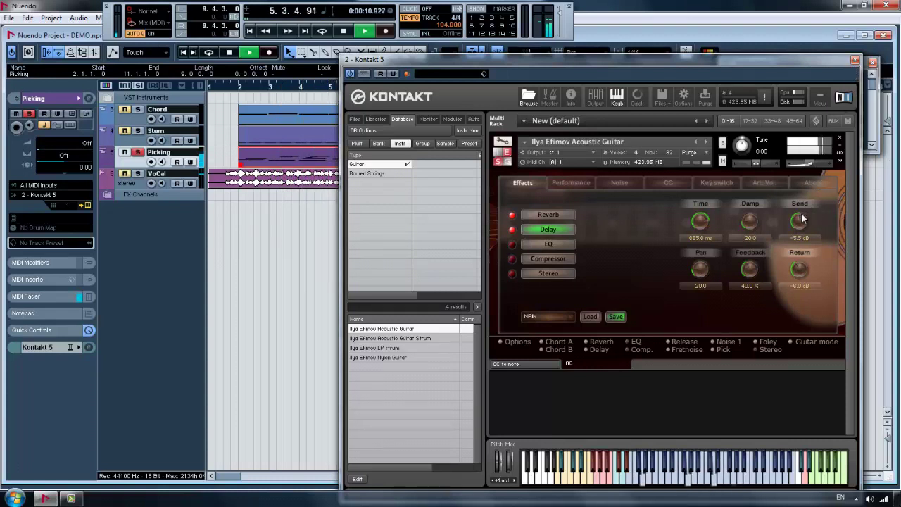
{"action": "key", "text": "space"}
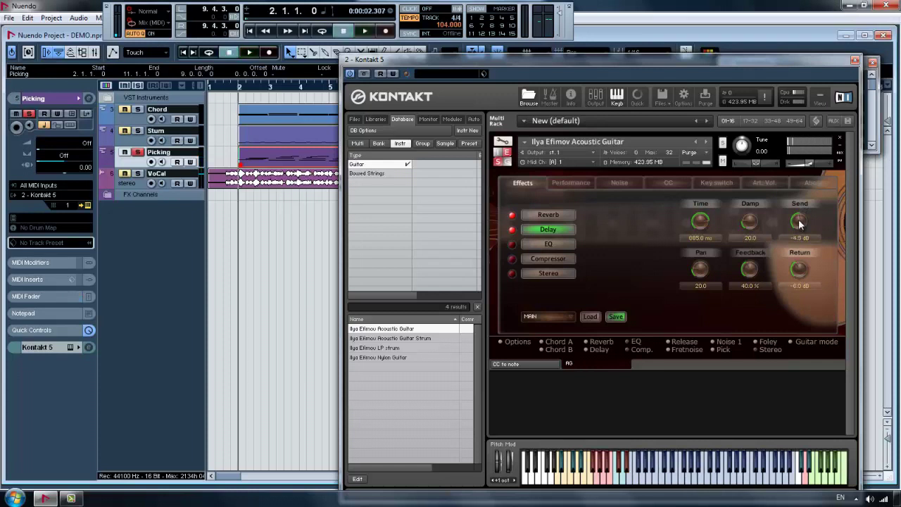
Adjust the acoustic guitar's instrument volume in Kontakt while replaying the picking part.
{"action": "key", "text": "space"}
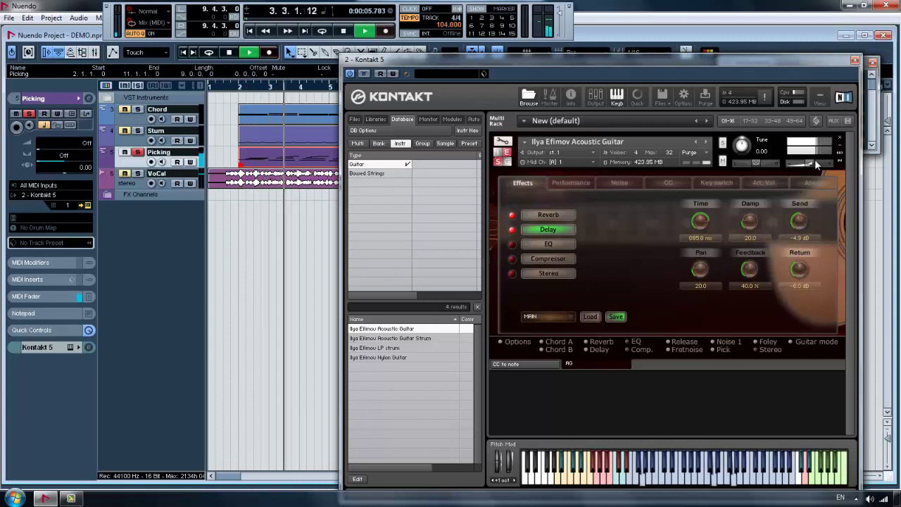
{"action": "key", "text": "space"}
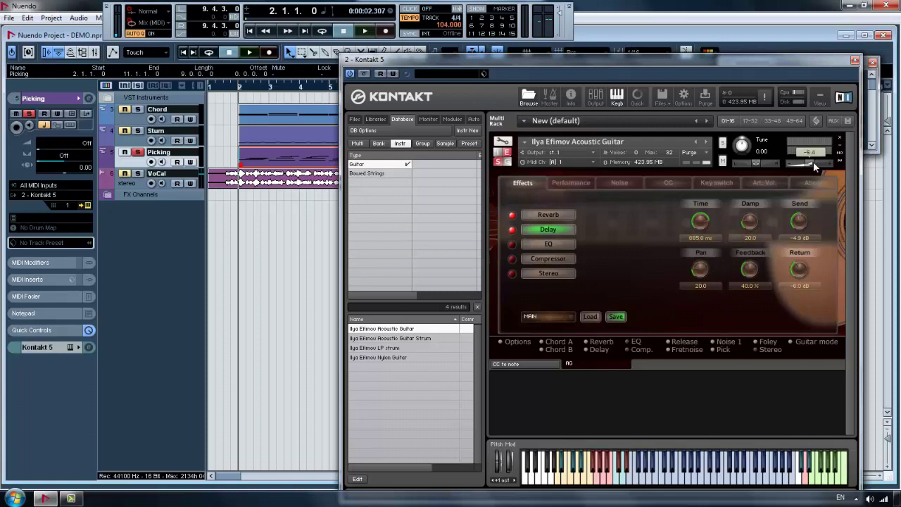
{"action": "key", "text": "space"}
Close the Kontakt 5 editor and play the Picking track unsoloed together with all other tracks.
{"action": "left_click", "coordinate": [855, 60]}
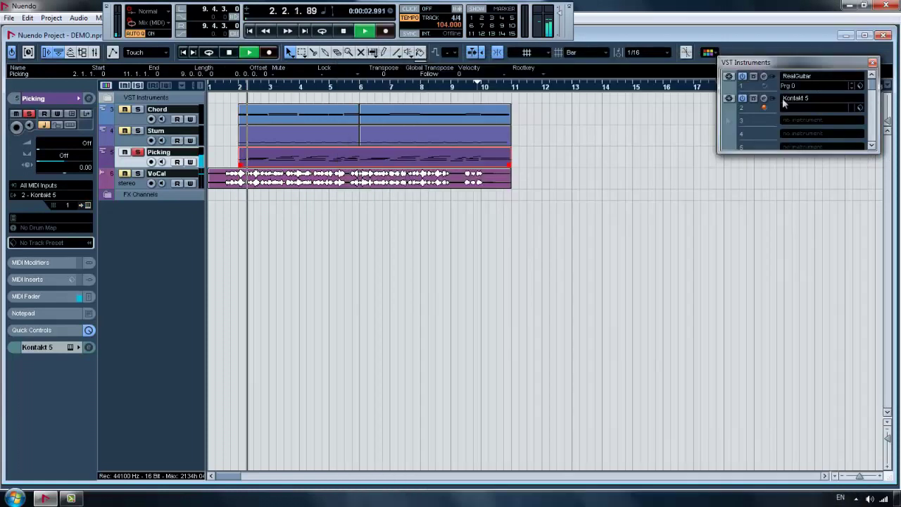
{"action": "key", "text": "space"}
{"action": "key", "text": "space"}
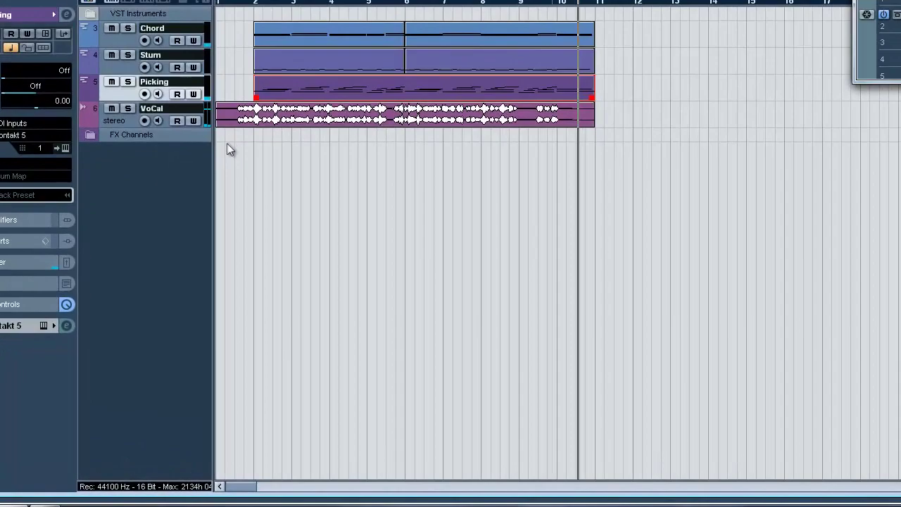
Stop playback and duplicate the VoCal track with its audio.
{"action": "key", "text": "space"}
{"action": "right_click", "coordinate": [126, 122]}
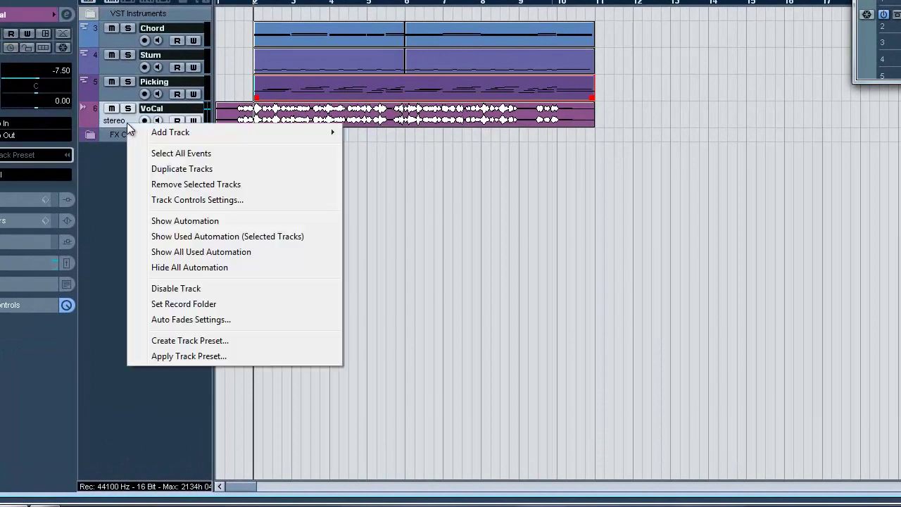
{"action": "left_click", "coordinate": [197, 168]}
{"action": "left_click", "coordinate": [265, 149]}
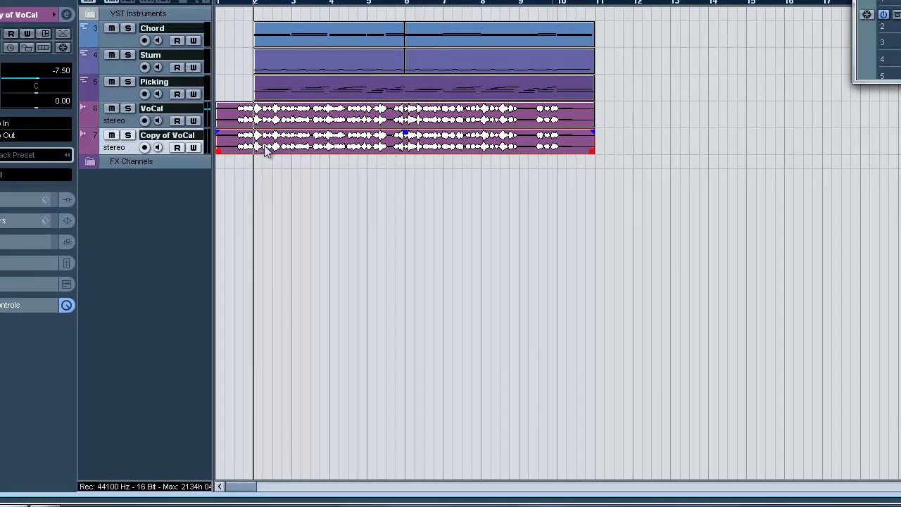
Open the channel settings of the copied vocal track and load Harmony Engine into its second insert slot.
{"action": "left_click", "coordinate": [69, 15]}
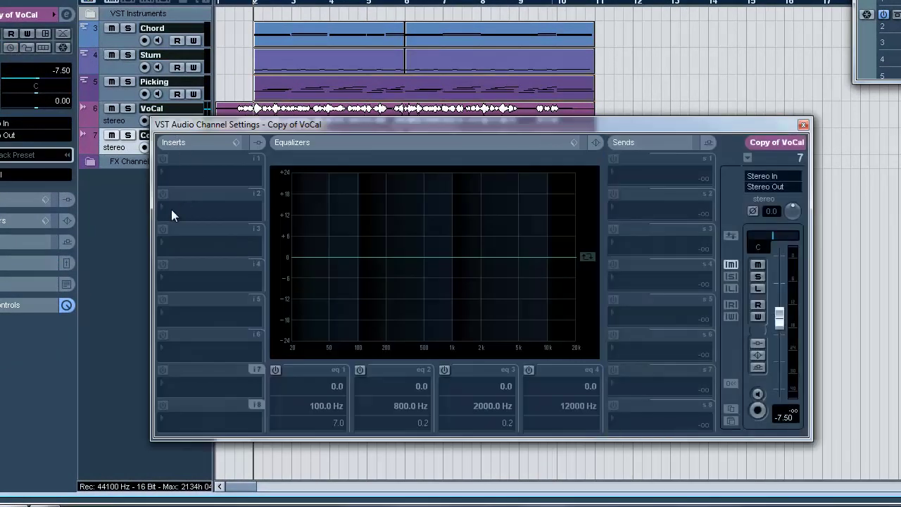
{"action": "left_click", "coordinate": [171, 209]}
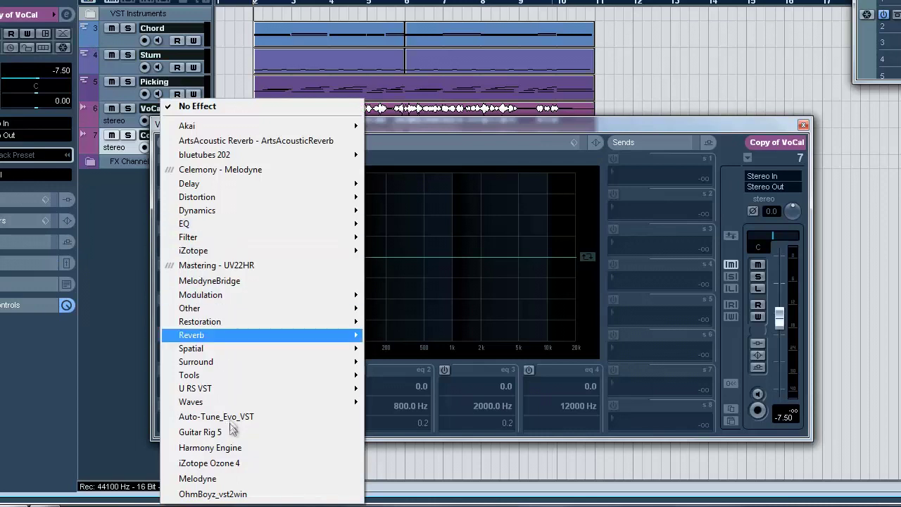
{"action": "left_click", "coordinate": [300, 446]}
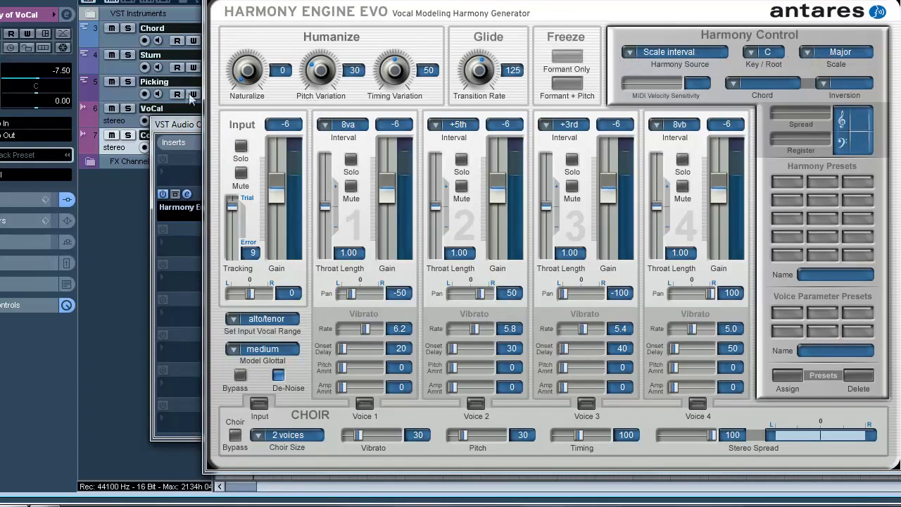
Set Harmony Engine to alto/tenor, mute its input, set voice 1 gain to -21, voice 4 gain to -18 and voice 2 pan to 100, and close it.
{"action": "left_click", "coordinate": [262, 321]}
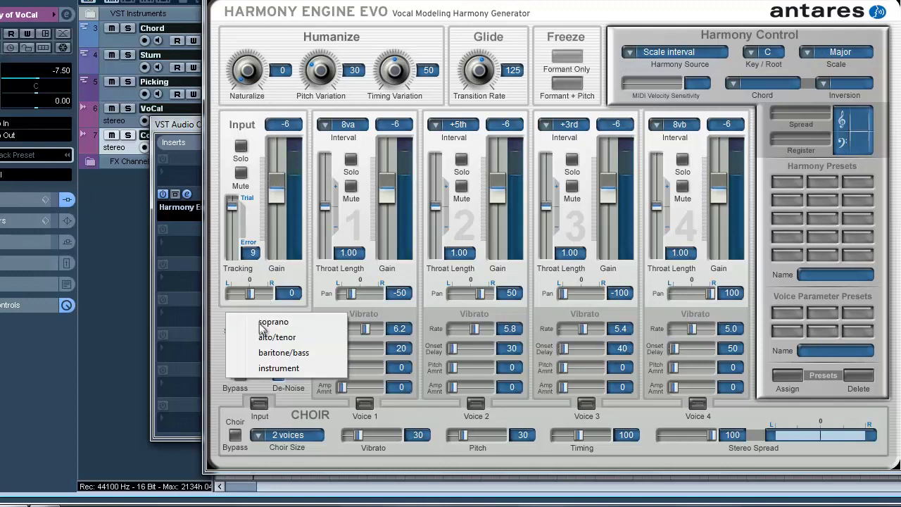
{"action": "left_click", "coordinate": [324, 339]}
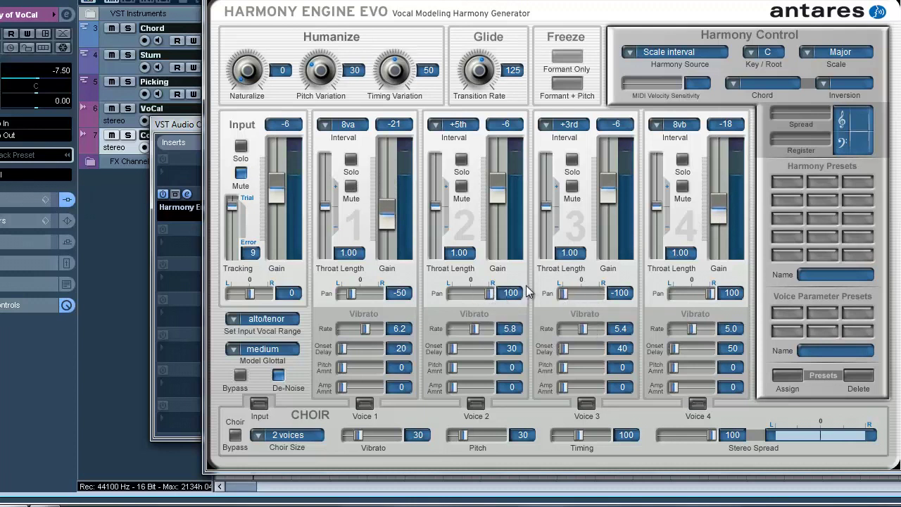
{"action": "key", "text": "Escape"}
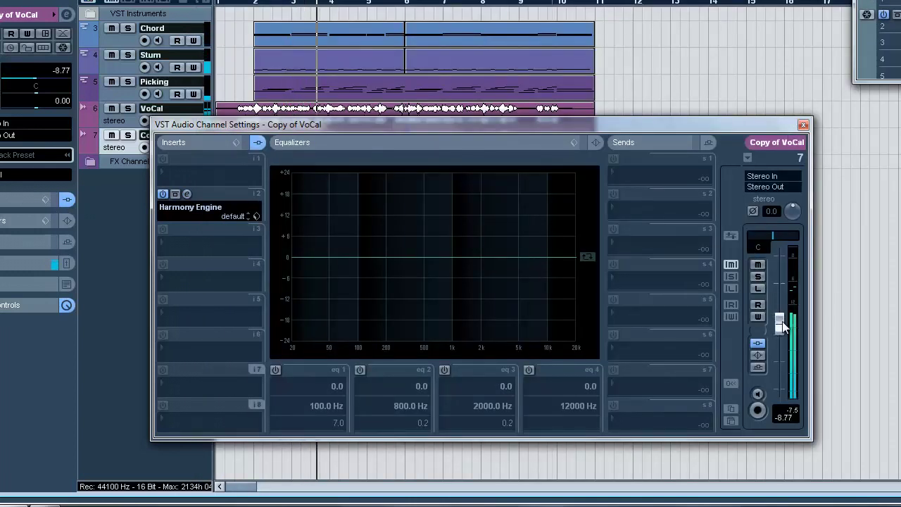
Lower the copied vocal's channel volume to -12.32 while the song plays.
{"action": "left_click_drag", "start_coordinate": [783, 329], "coordinate": [784, 331]}
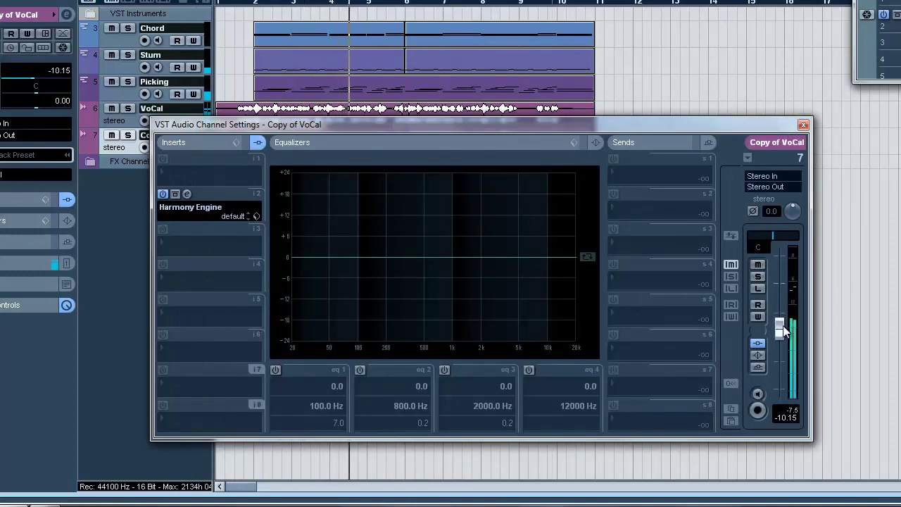
{"action": "left_click_drag", "start_coordinate": [783, 326], "coordinate": [784, 328]}
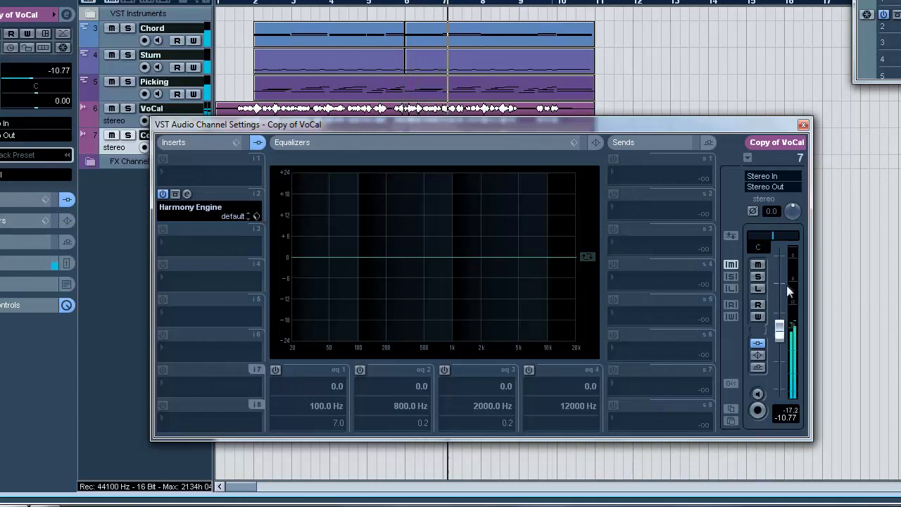
{"action": "left_click_drag", "start_coordinate": [783, 339], "coordinate": [783, 341]}
{"action": "scroll", "coordinate": [778, 333], "scroll_direction": "down", "scroll_amount": 2}
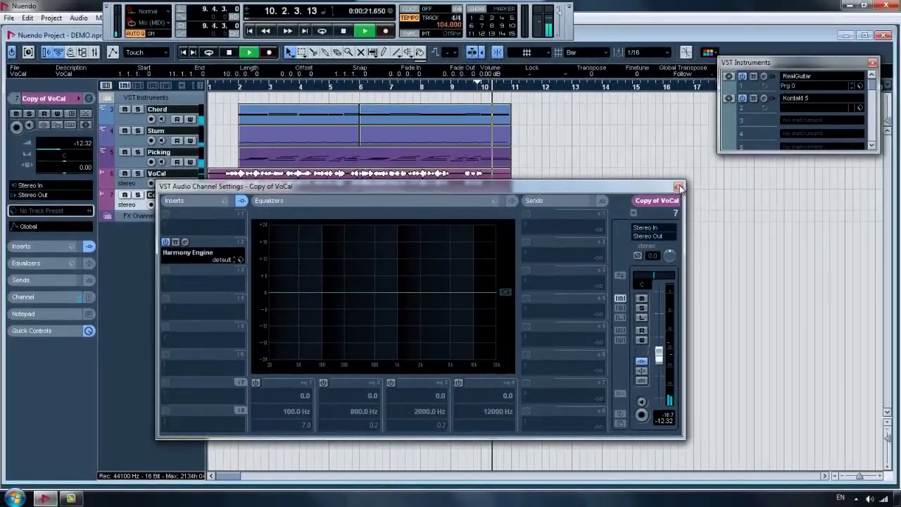
Close the channel settings, replay the whole song from bar 1 and hide the track Inspector.
{"action": "left_click", "coordinate": [803, 125]}
{"action": "key", "text": "space"}
{"action": "left_click", "coordinate": [212, 85]}
{"action": "key", "text": "space"}
{"action": "key", "text": "alt+i"}
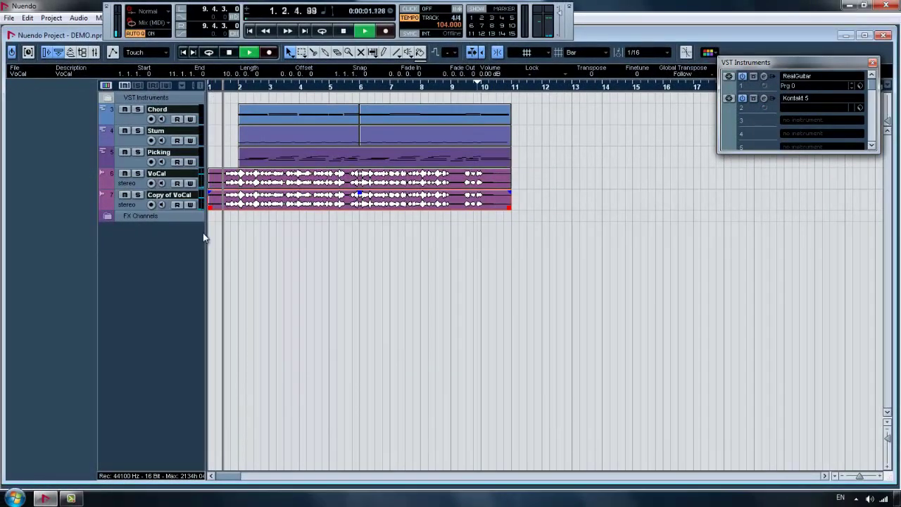